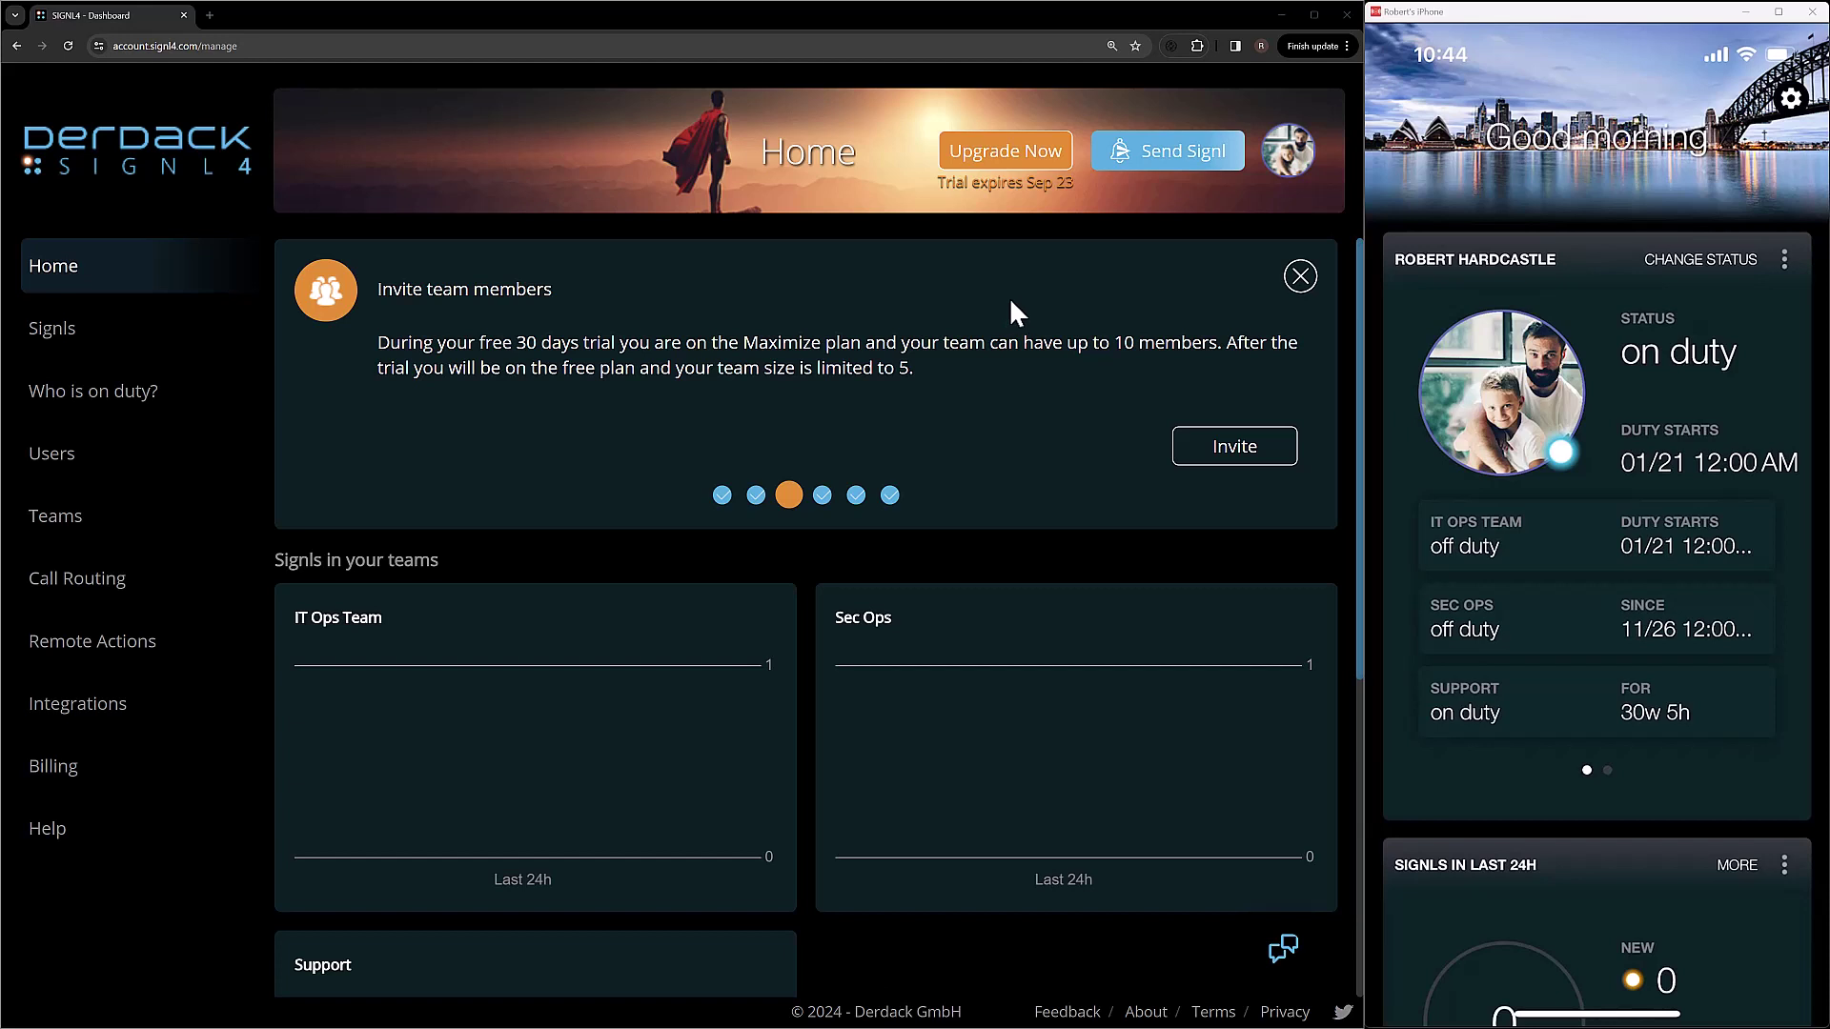
- Open the Send a Signl form and try All teams, then IT Ops Team, as recipients
left_click(1177, 164)
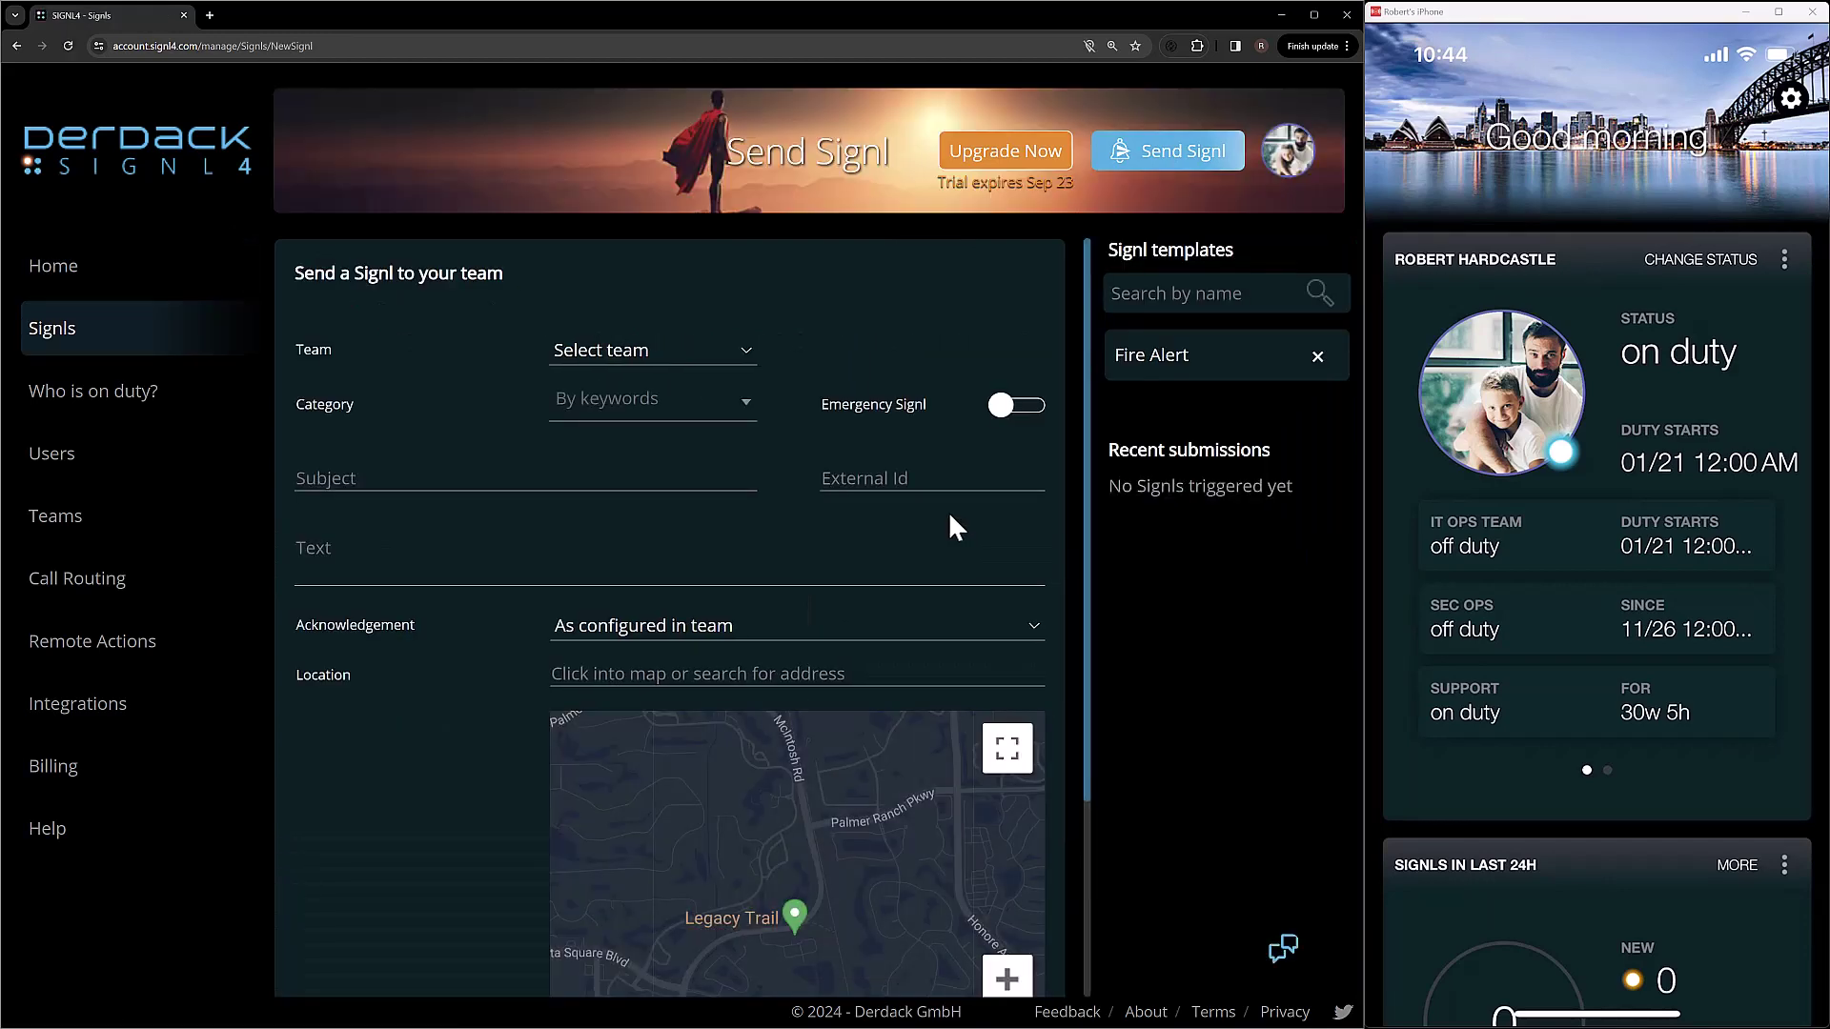
left_click(640, 360)
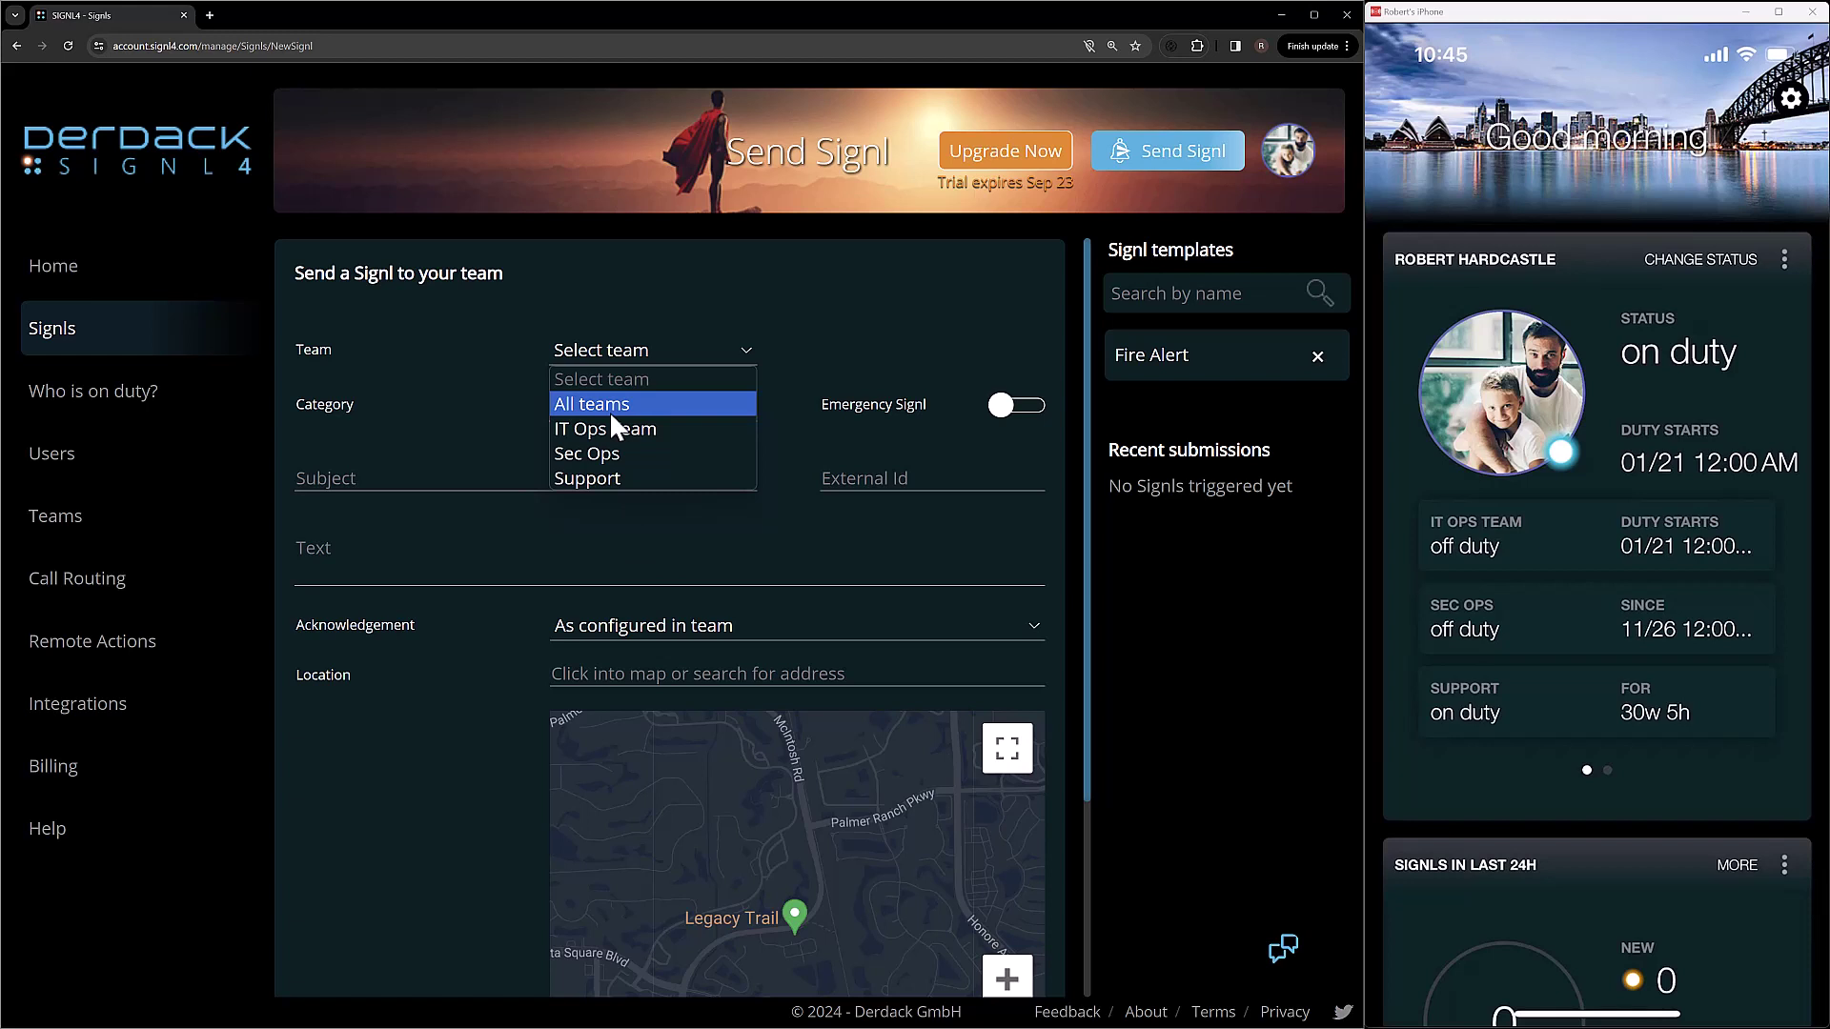
left_click(609, 410)
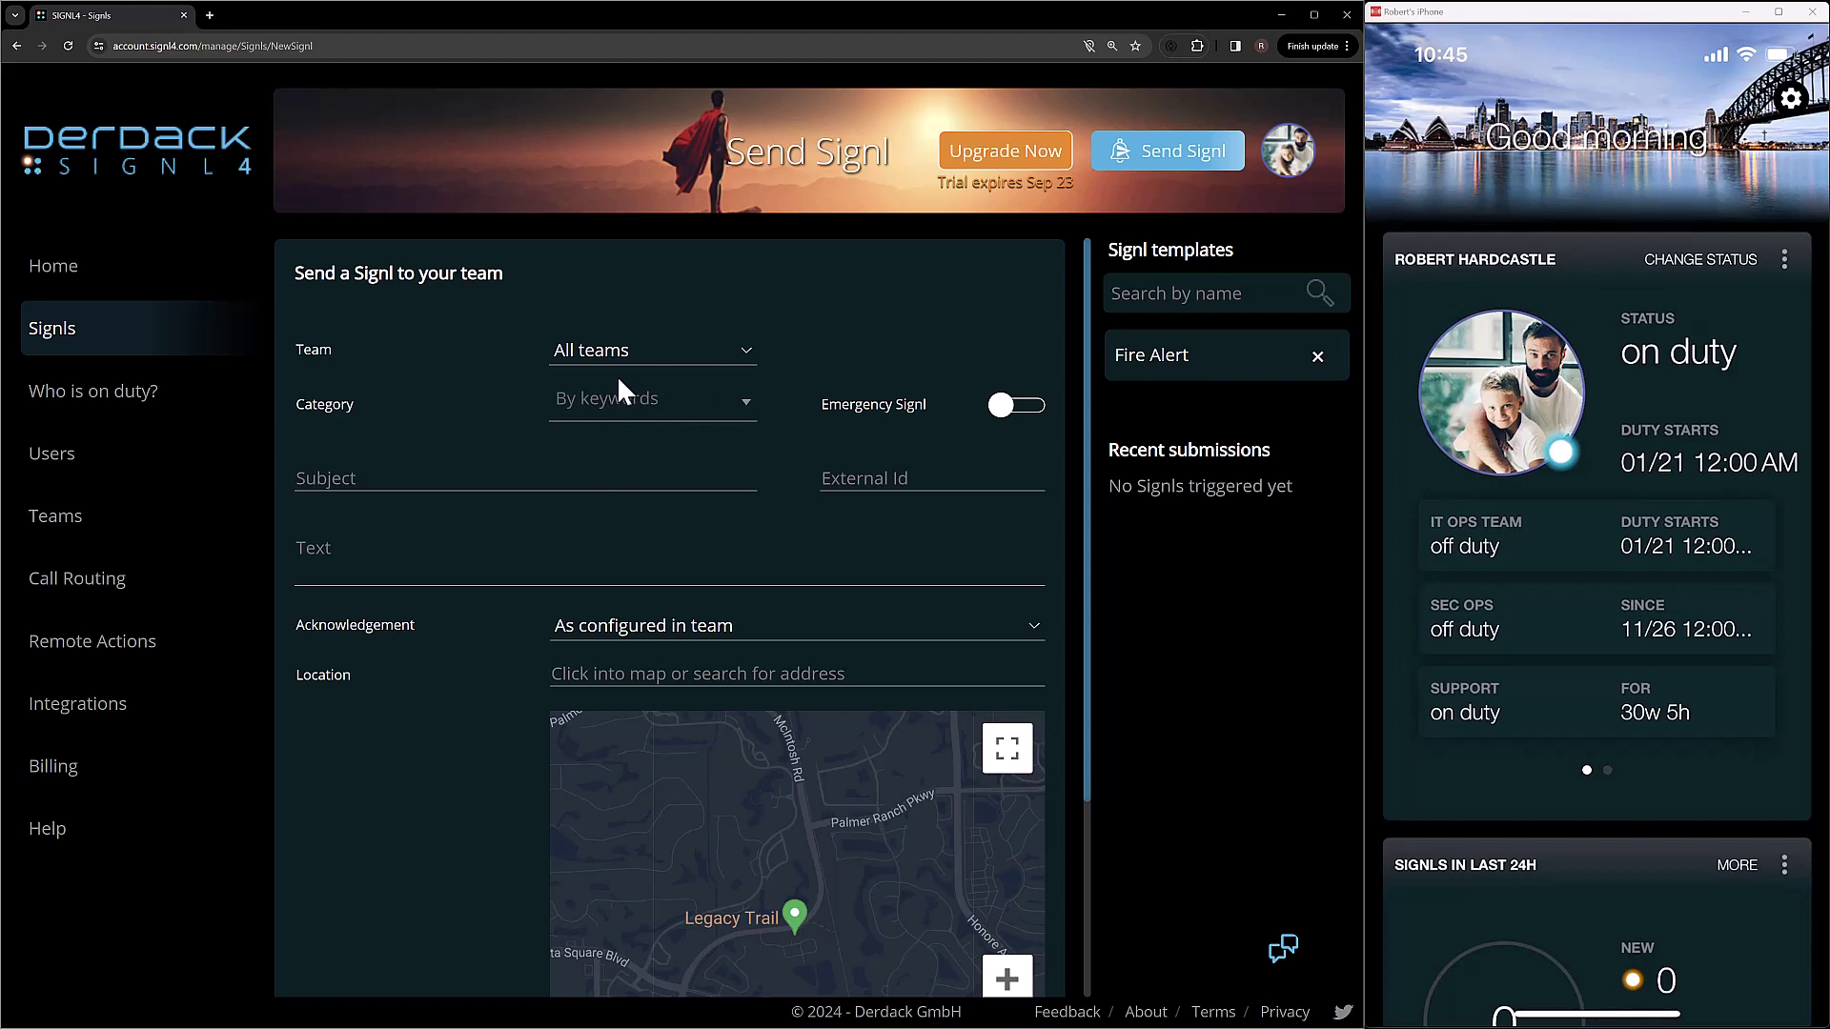
left_click(604, 350)
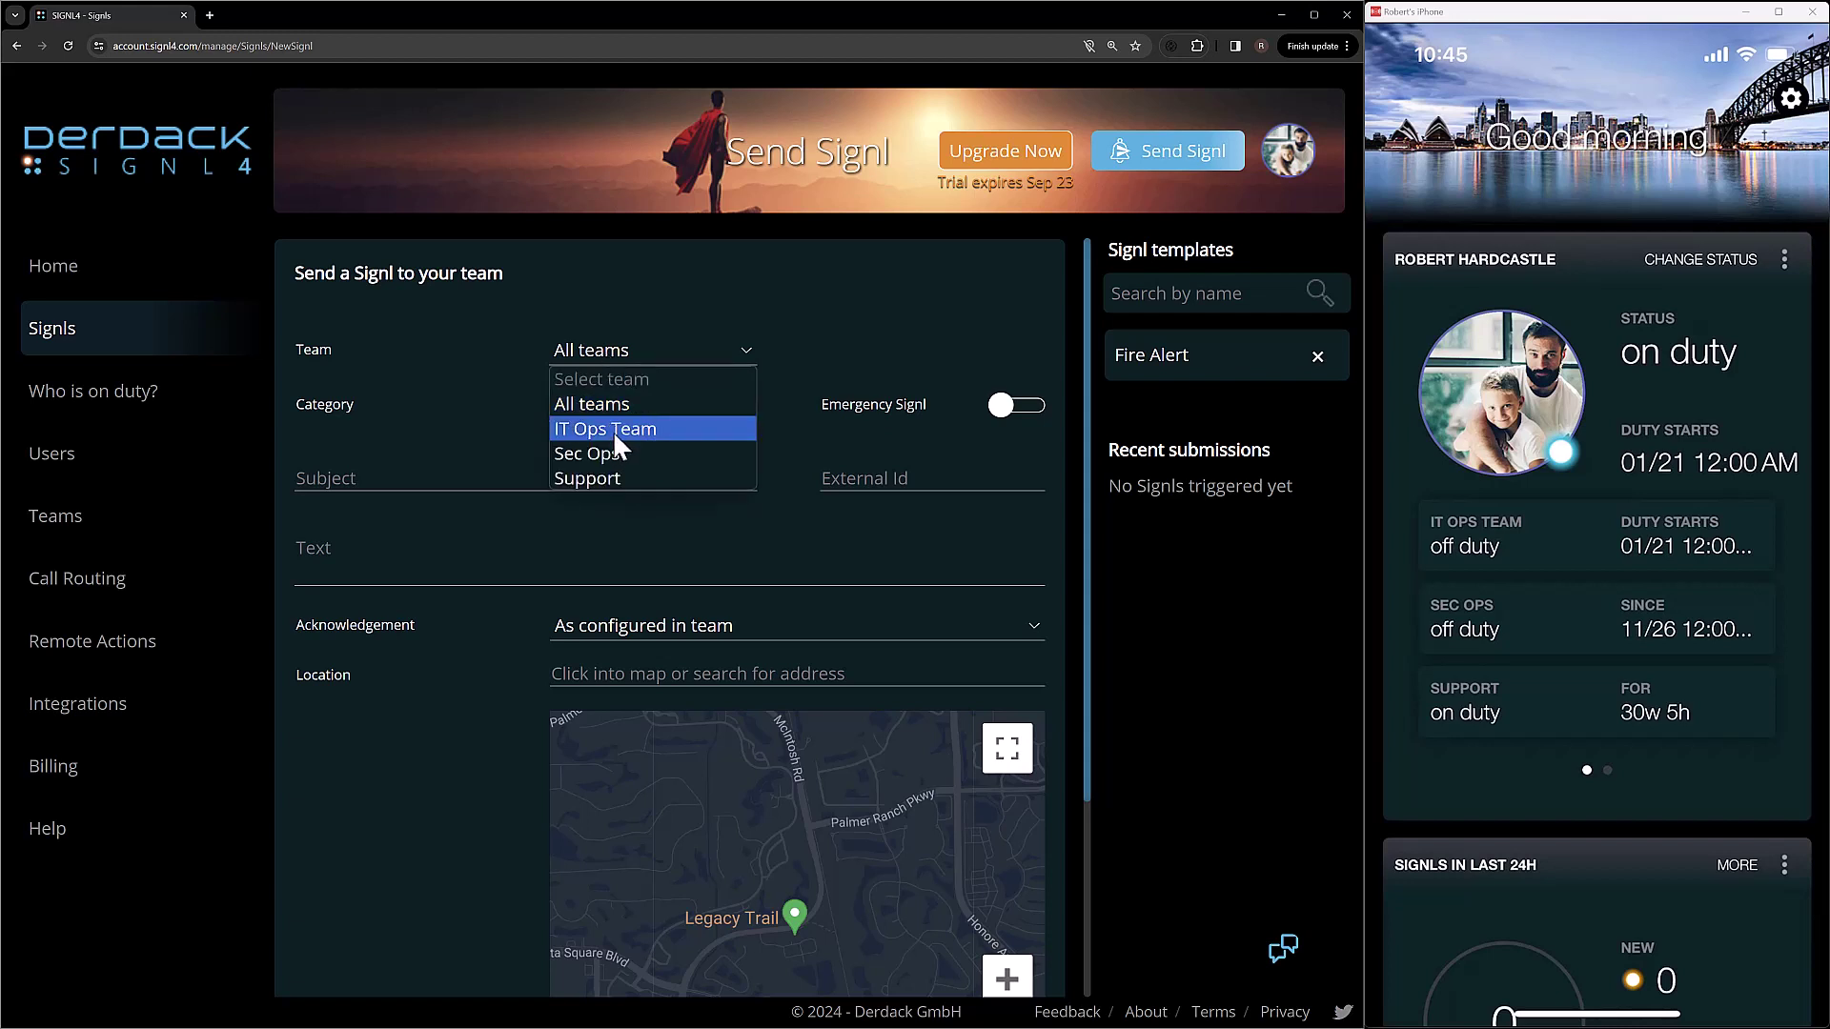
left_click(618, 424)
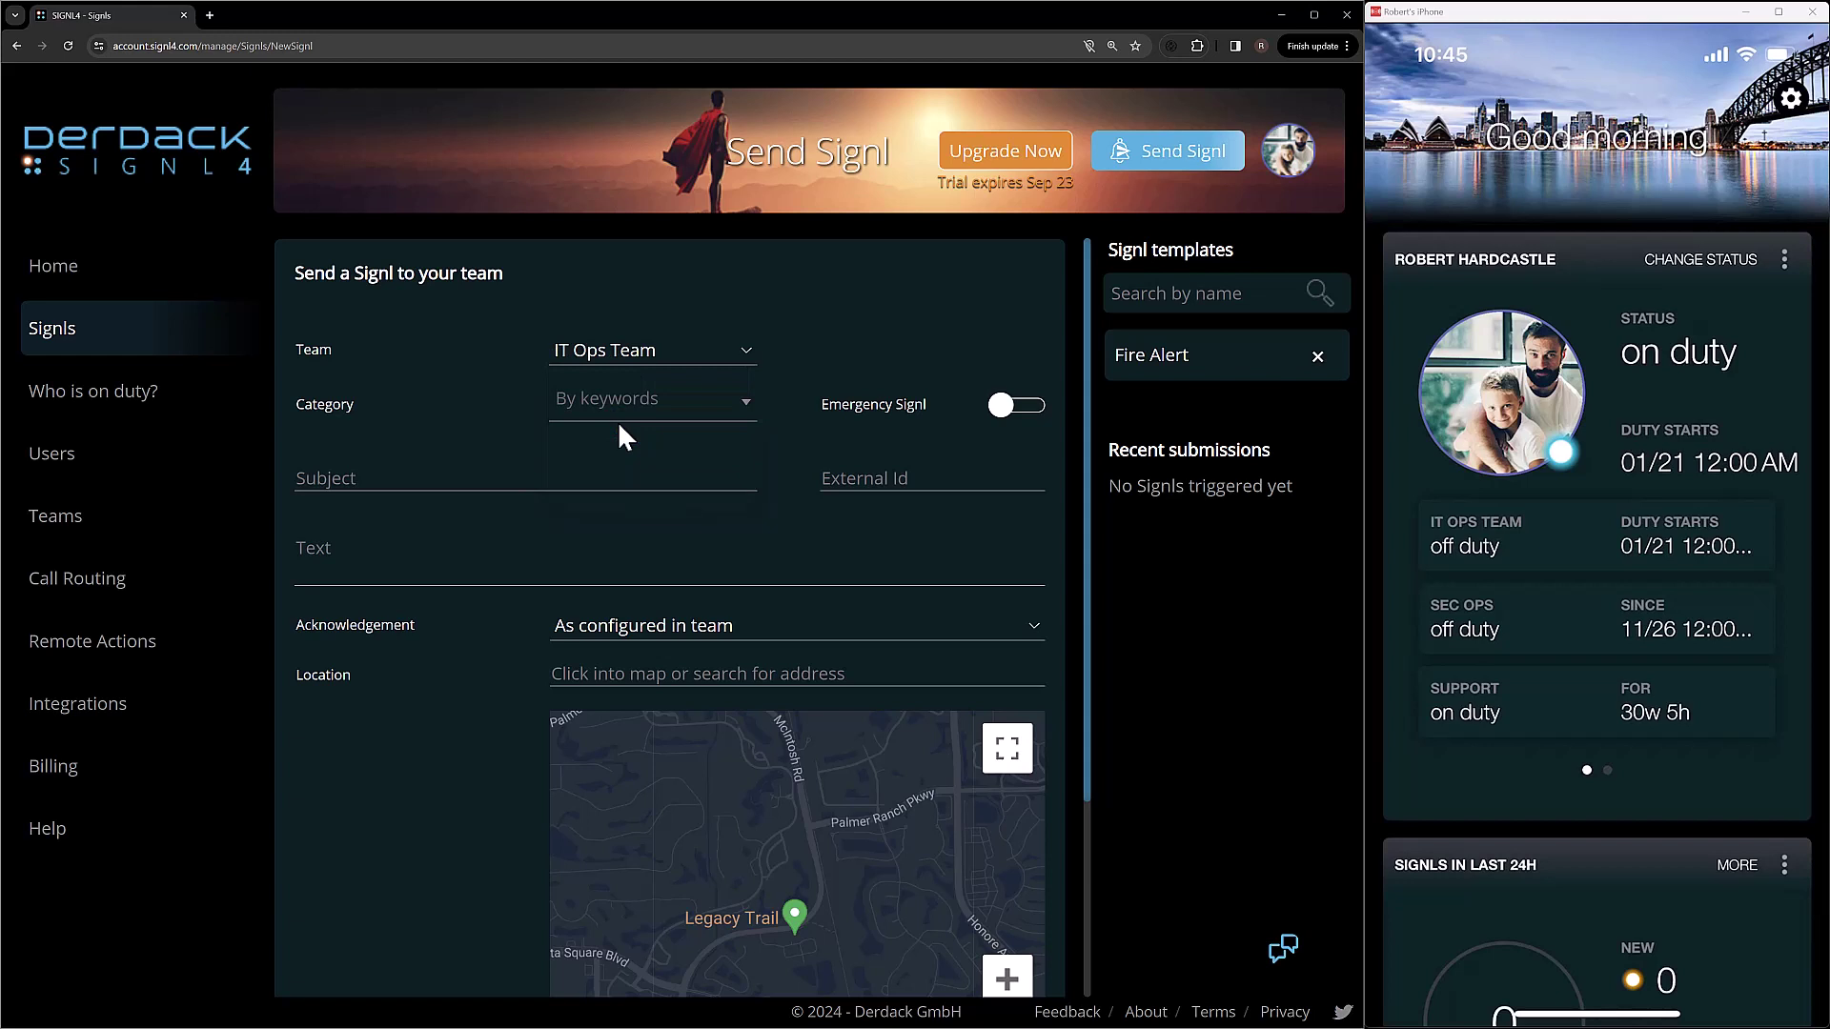
- Browse the Signl category list, then switch the recipients back to All teams
left_click(629, 417)
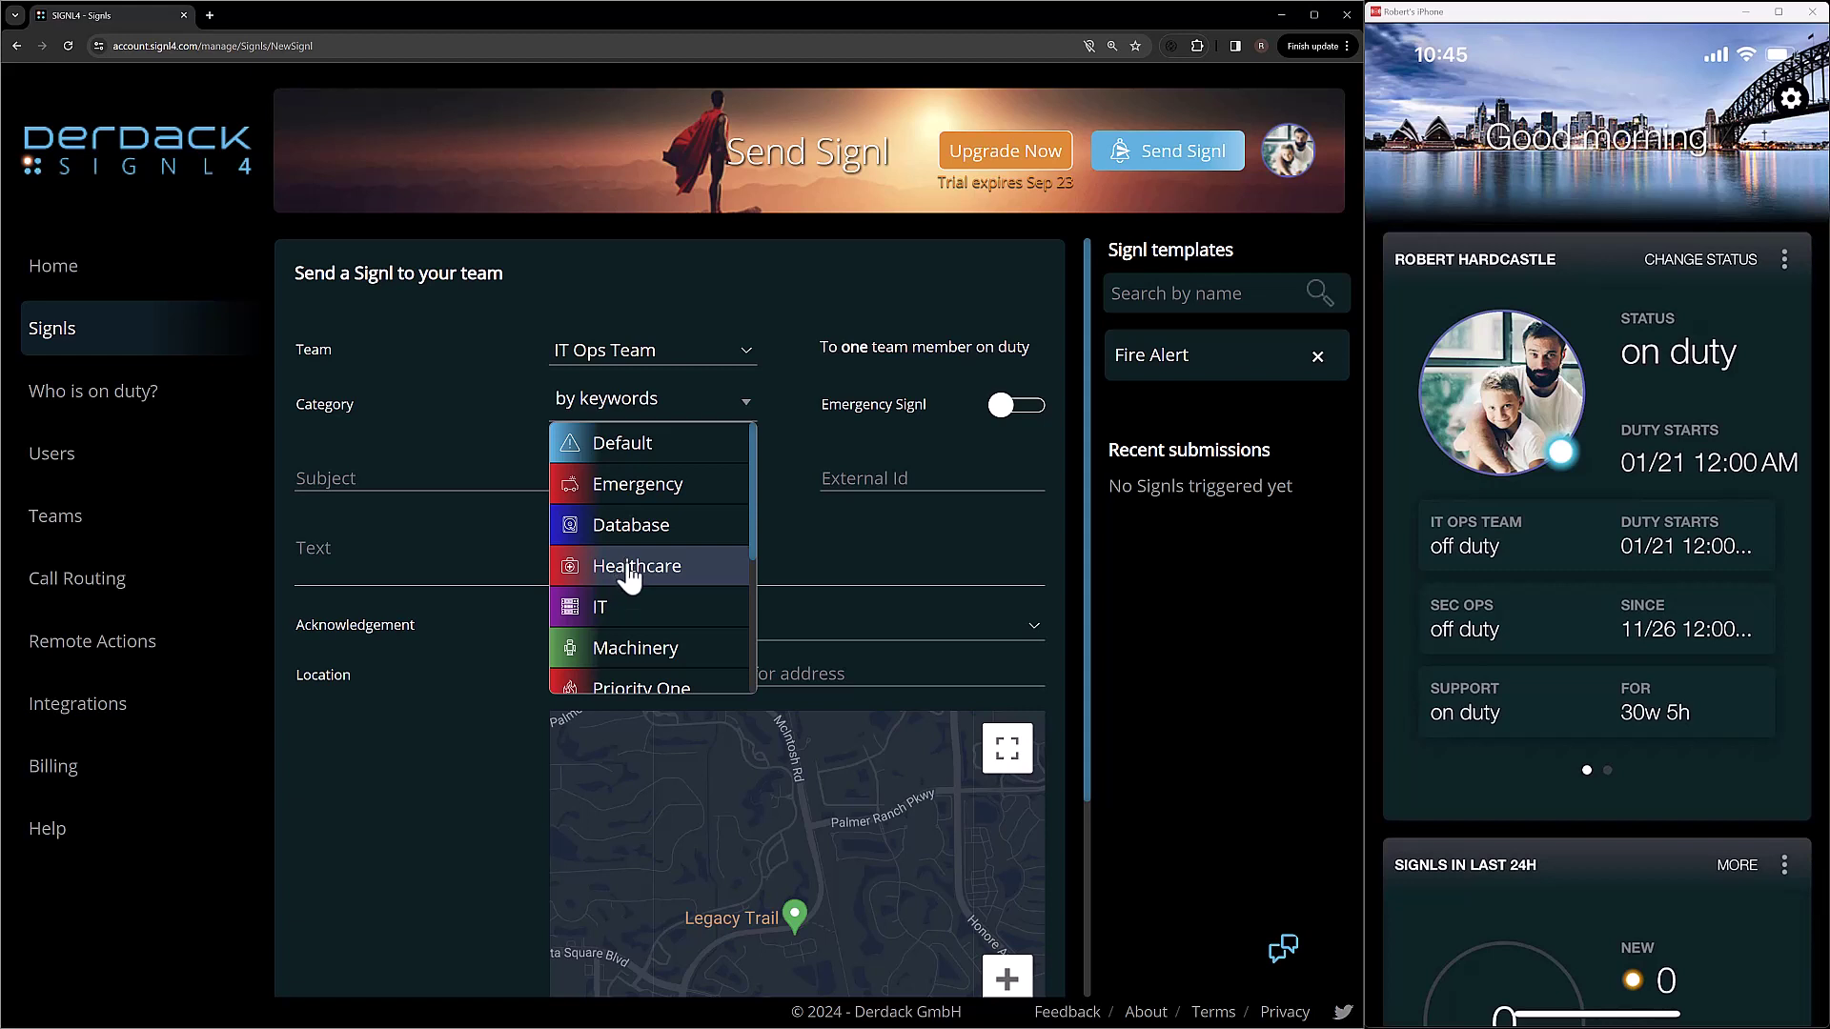
scroll(634, 600, "down", 3)
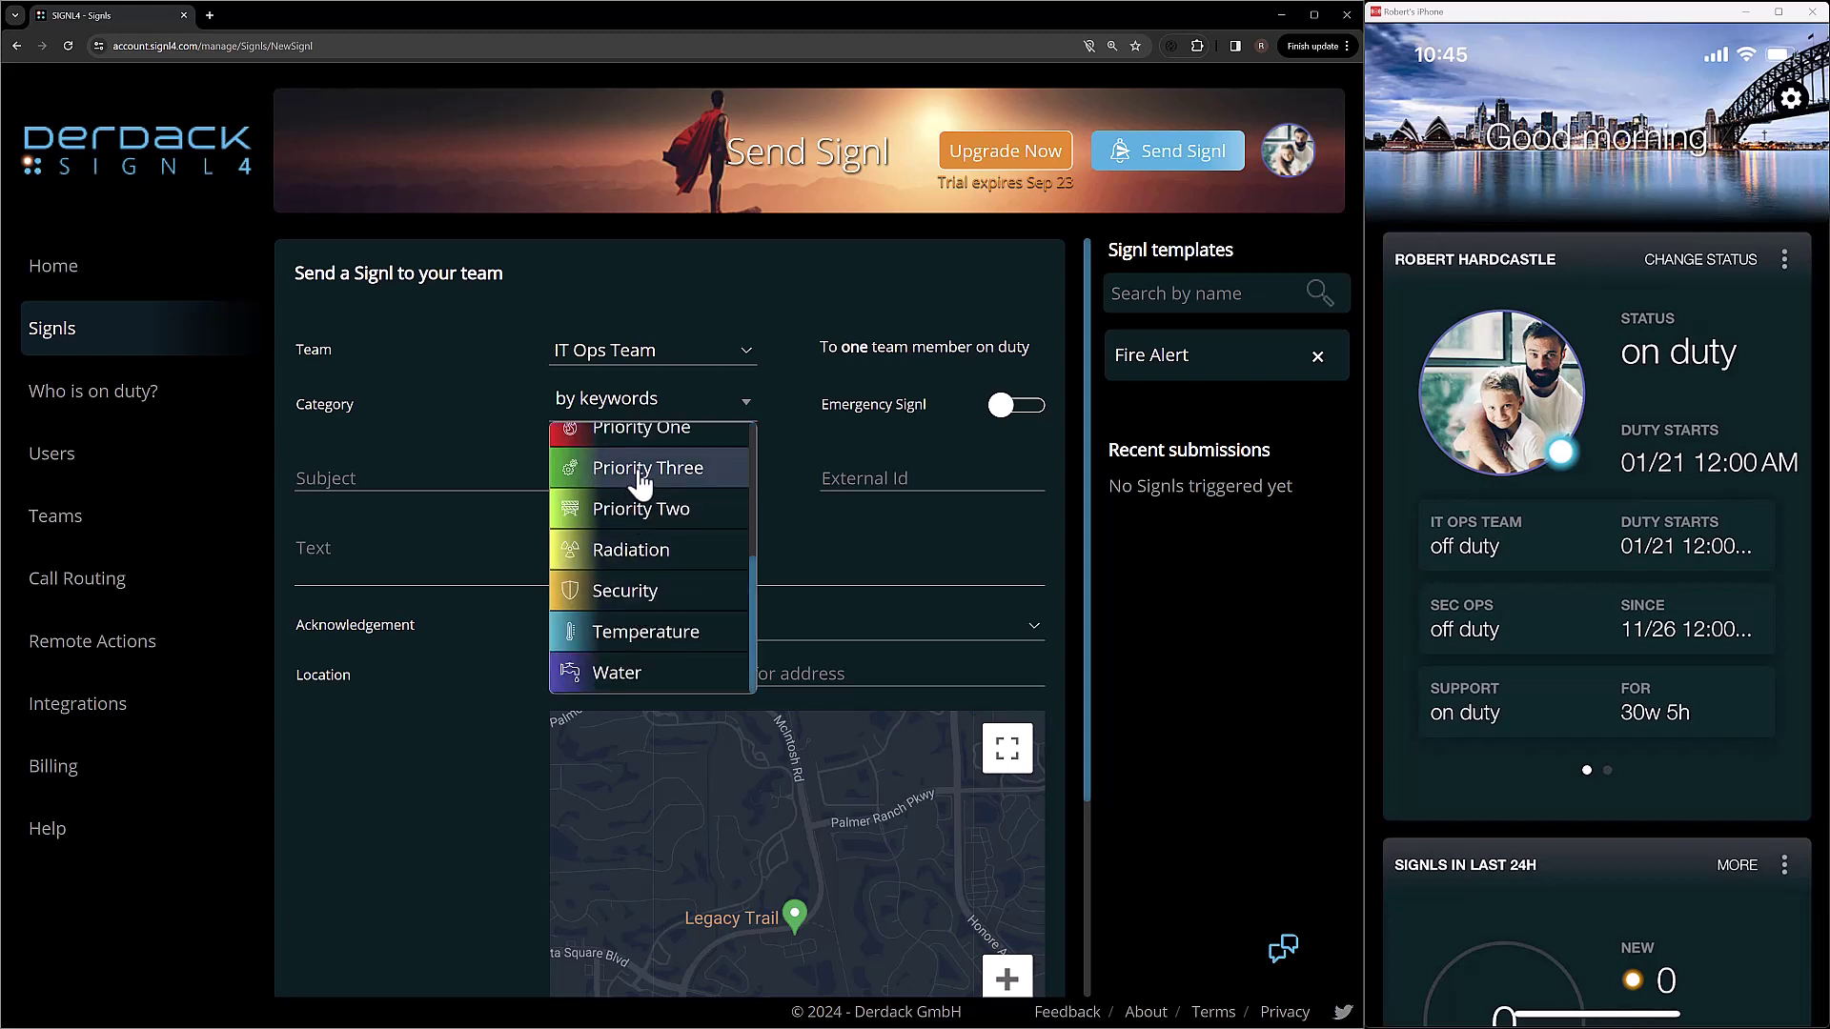
scroll(648, 510, "up", 3)
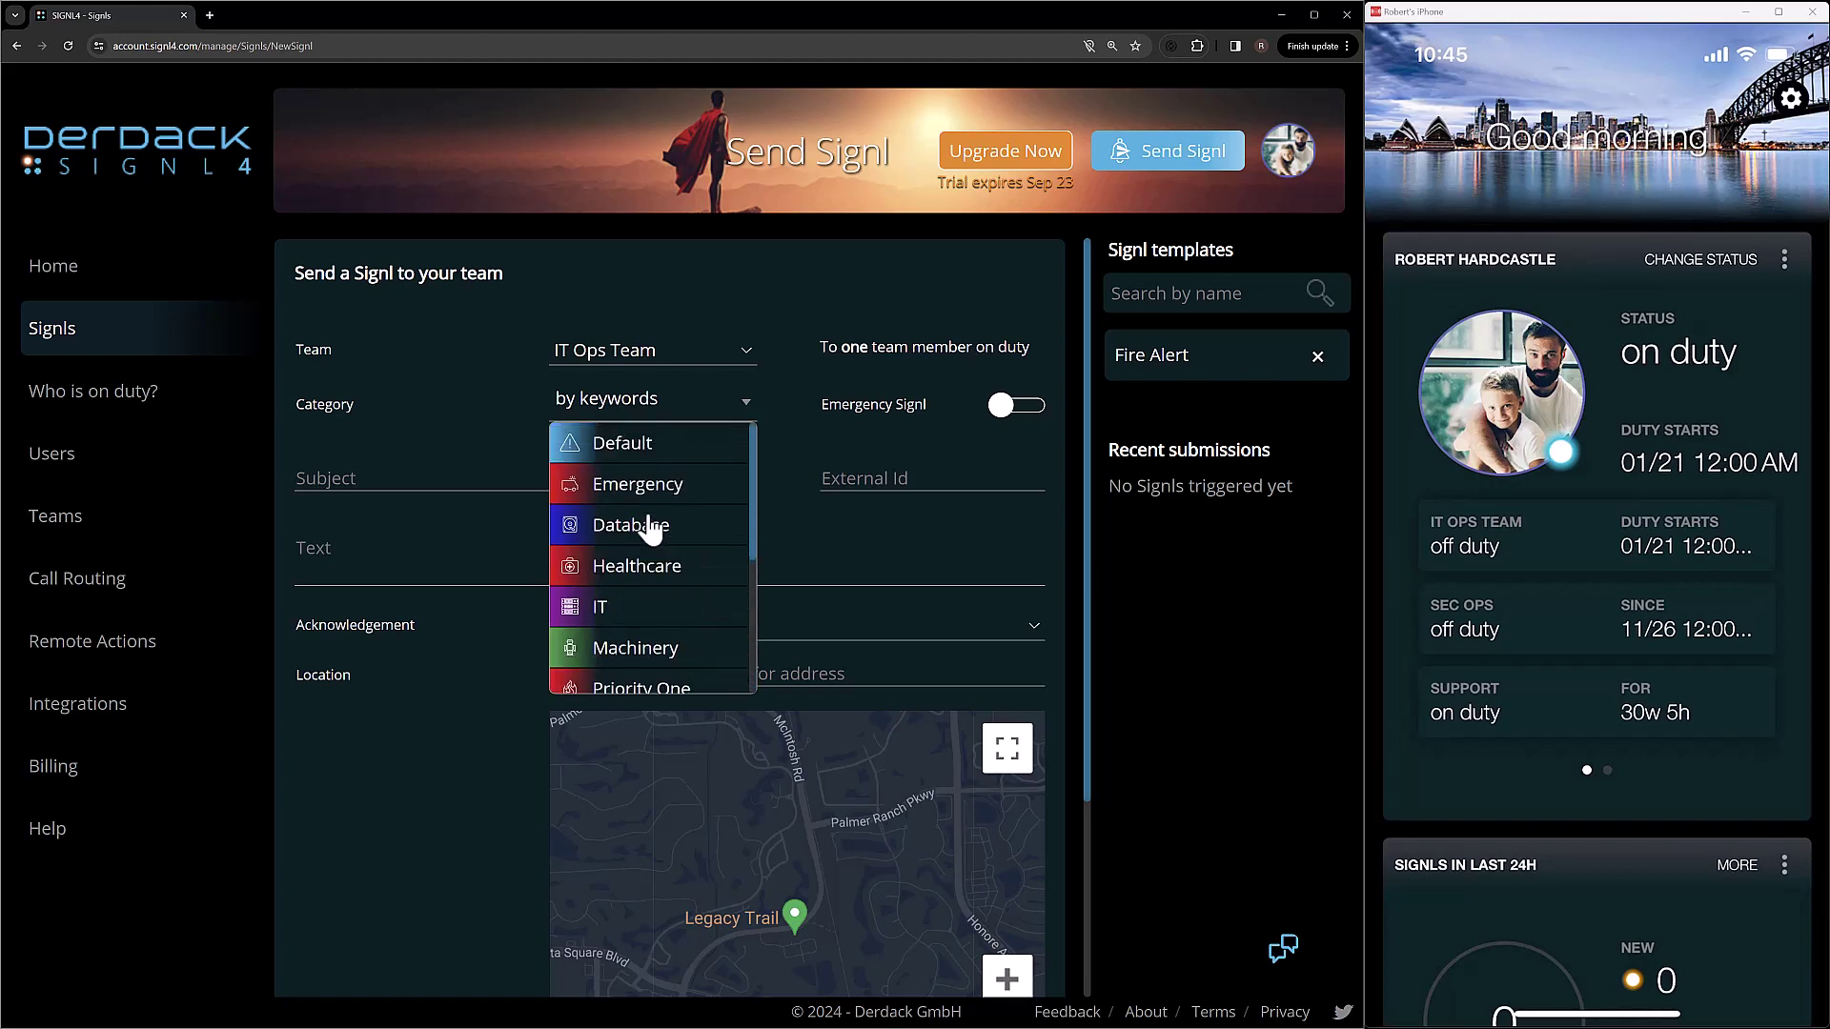
left_click(635, 347)
left_click(625, 400)
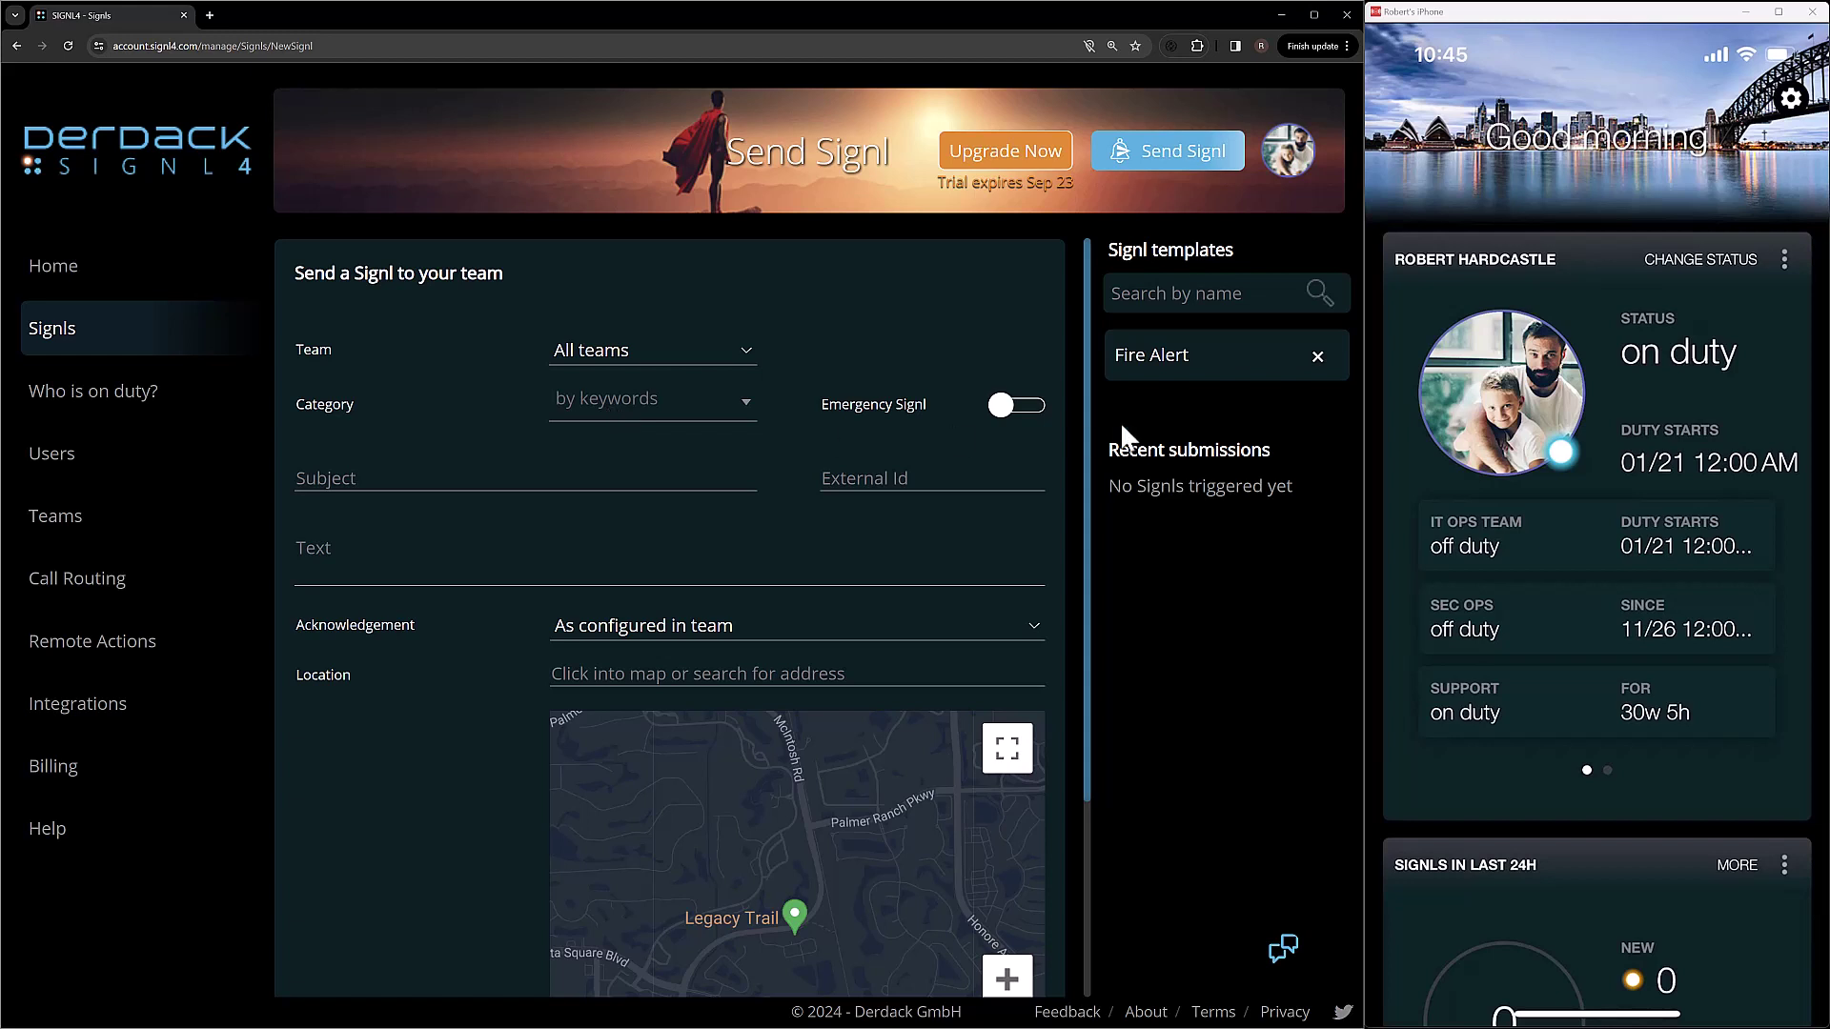
- Switch on the Emergency Signl toggle for the Emergency category Signl
left_click(1016, 408)
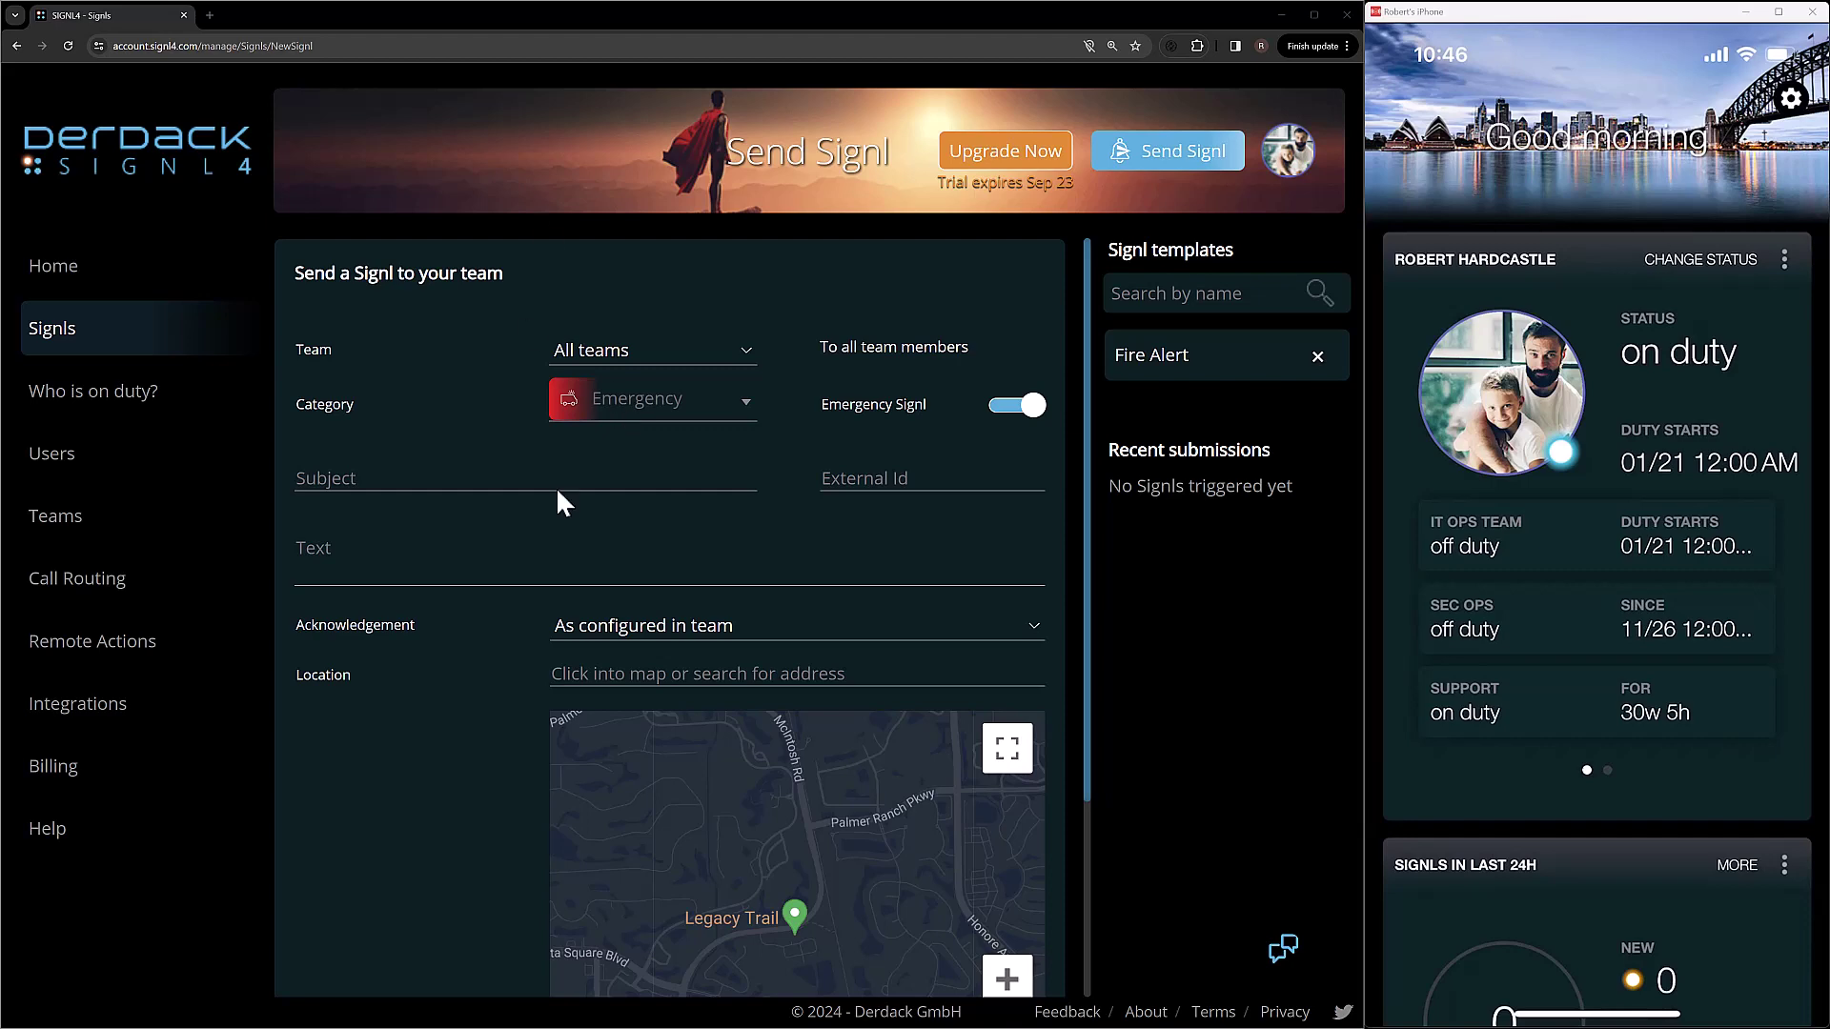
- Use the subject 'Severe Inclement weather in your area' and paste the weather warning as text
scroll(557, 488, "down", 2)
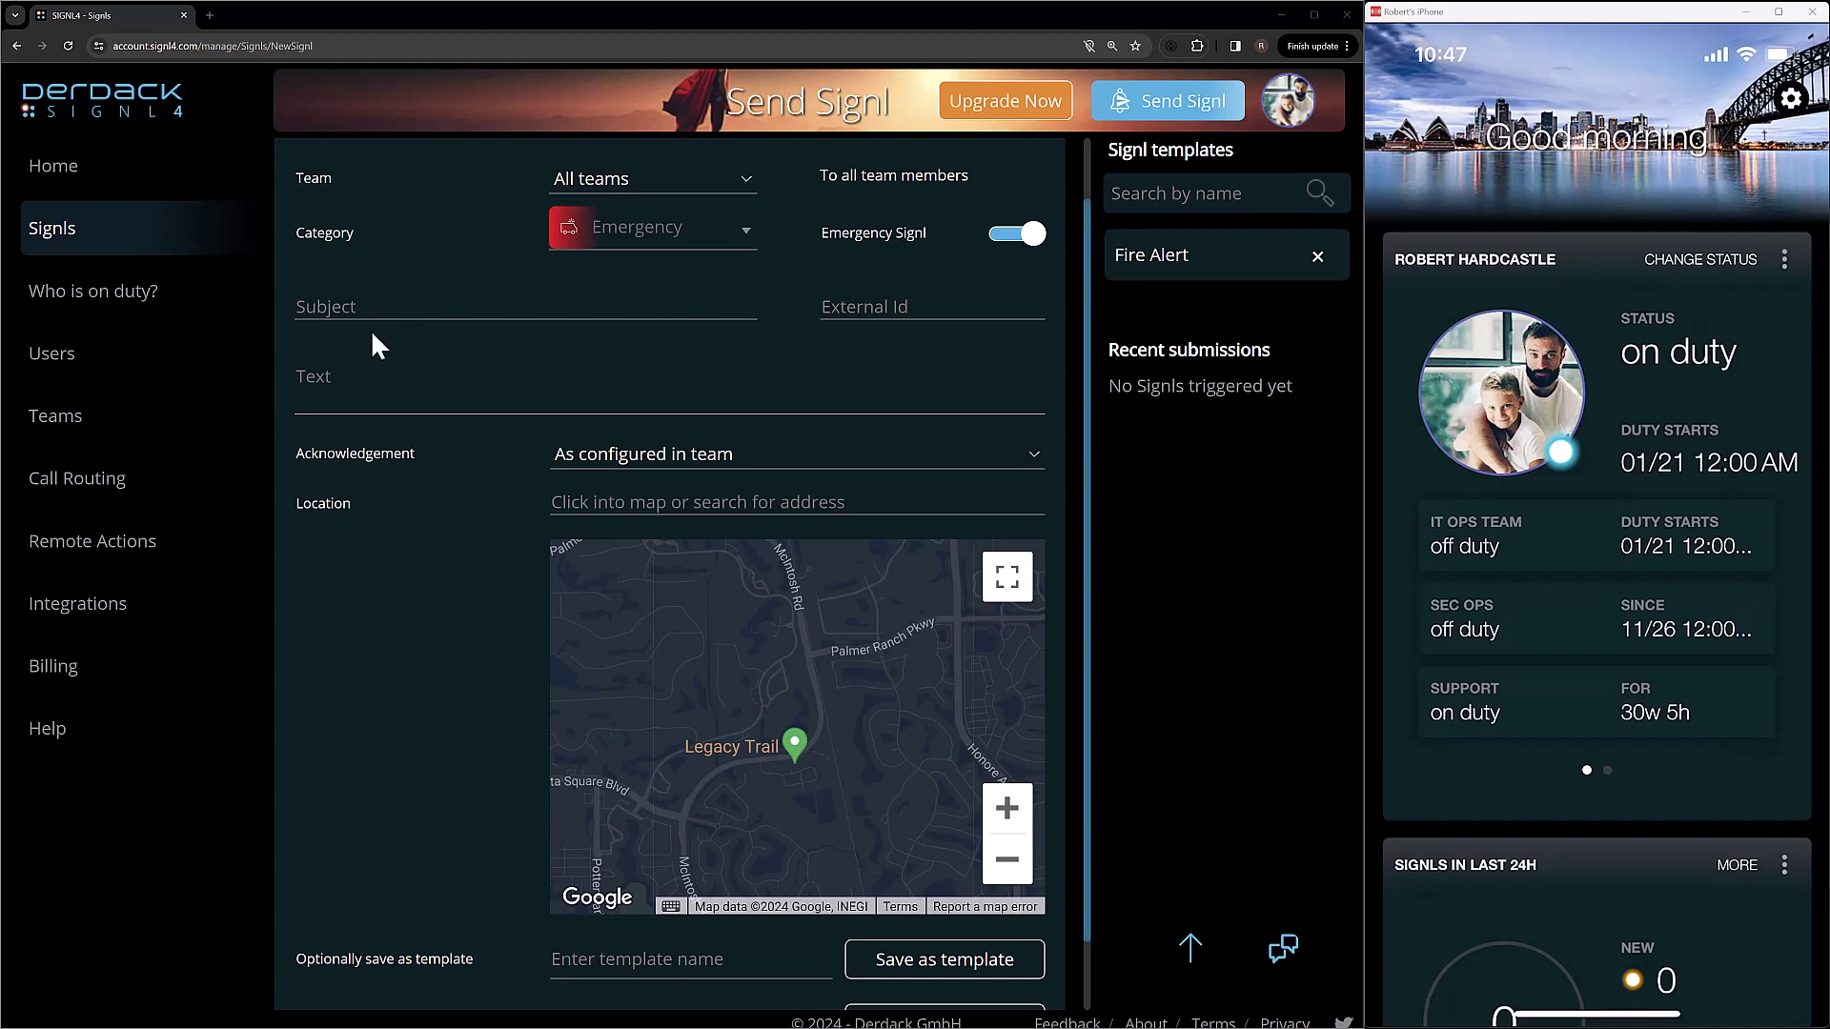
left_click(368, 301)
left_click(514, 434)
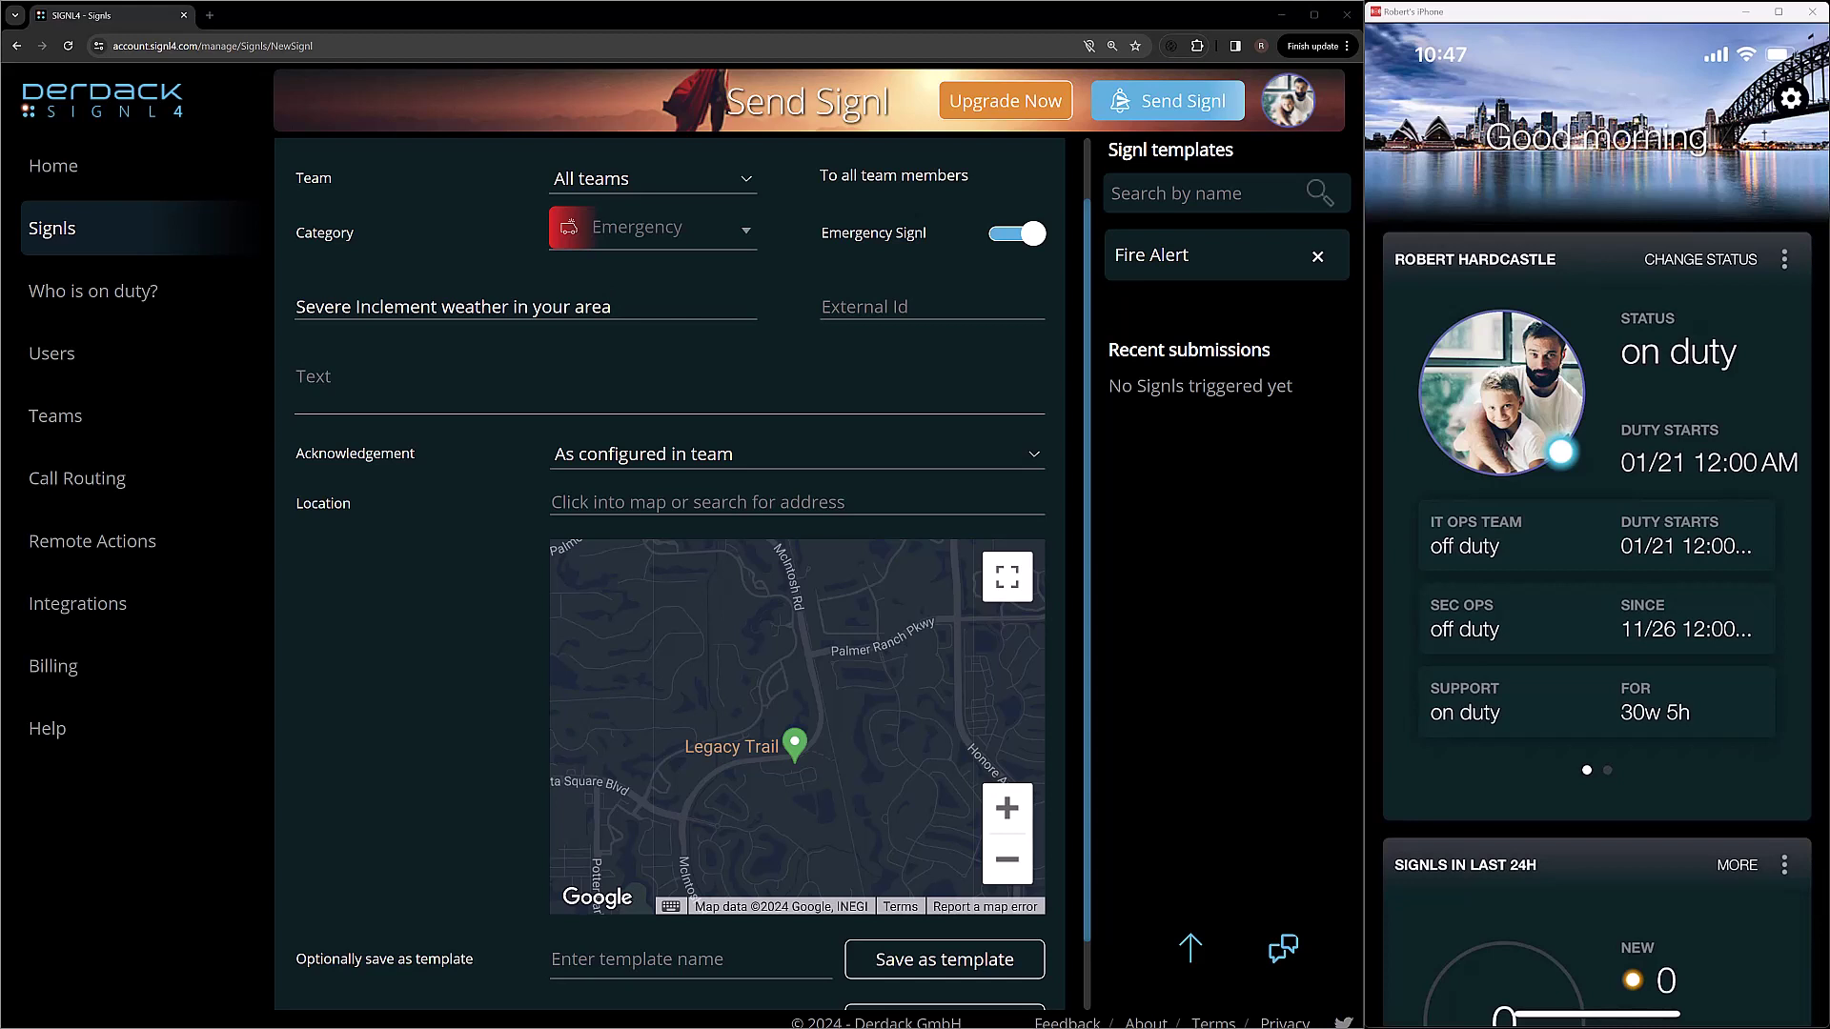
left_click(446, 400)
type("Please note there is severe inclement weather in your area.  Please take the appropriate action to ensure your safety and the safety of those around you.")
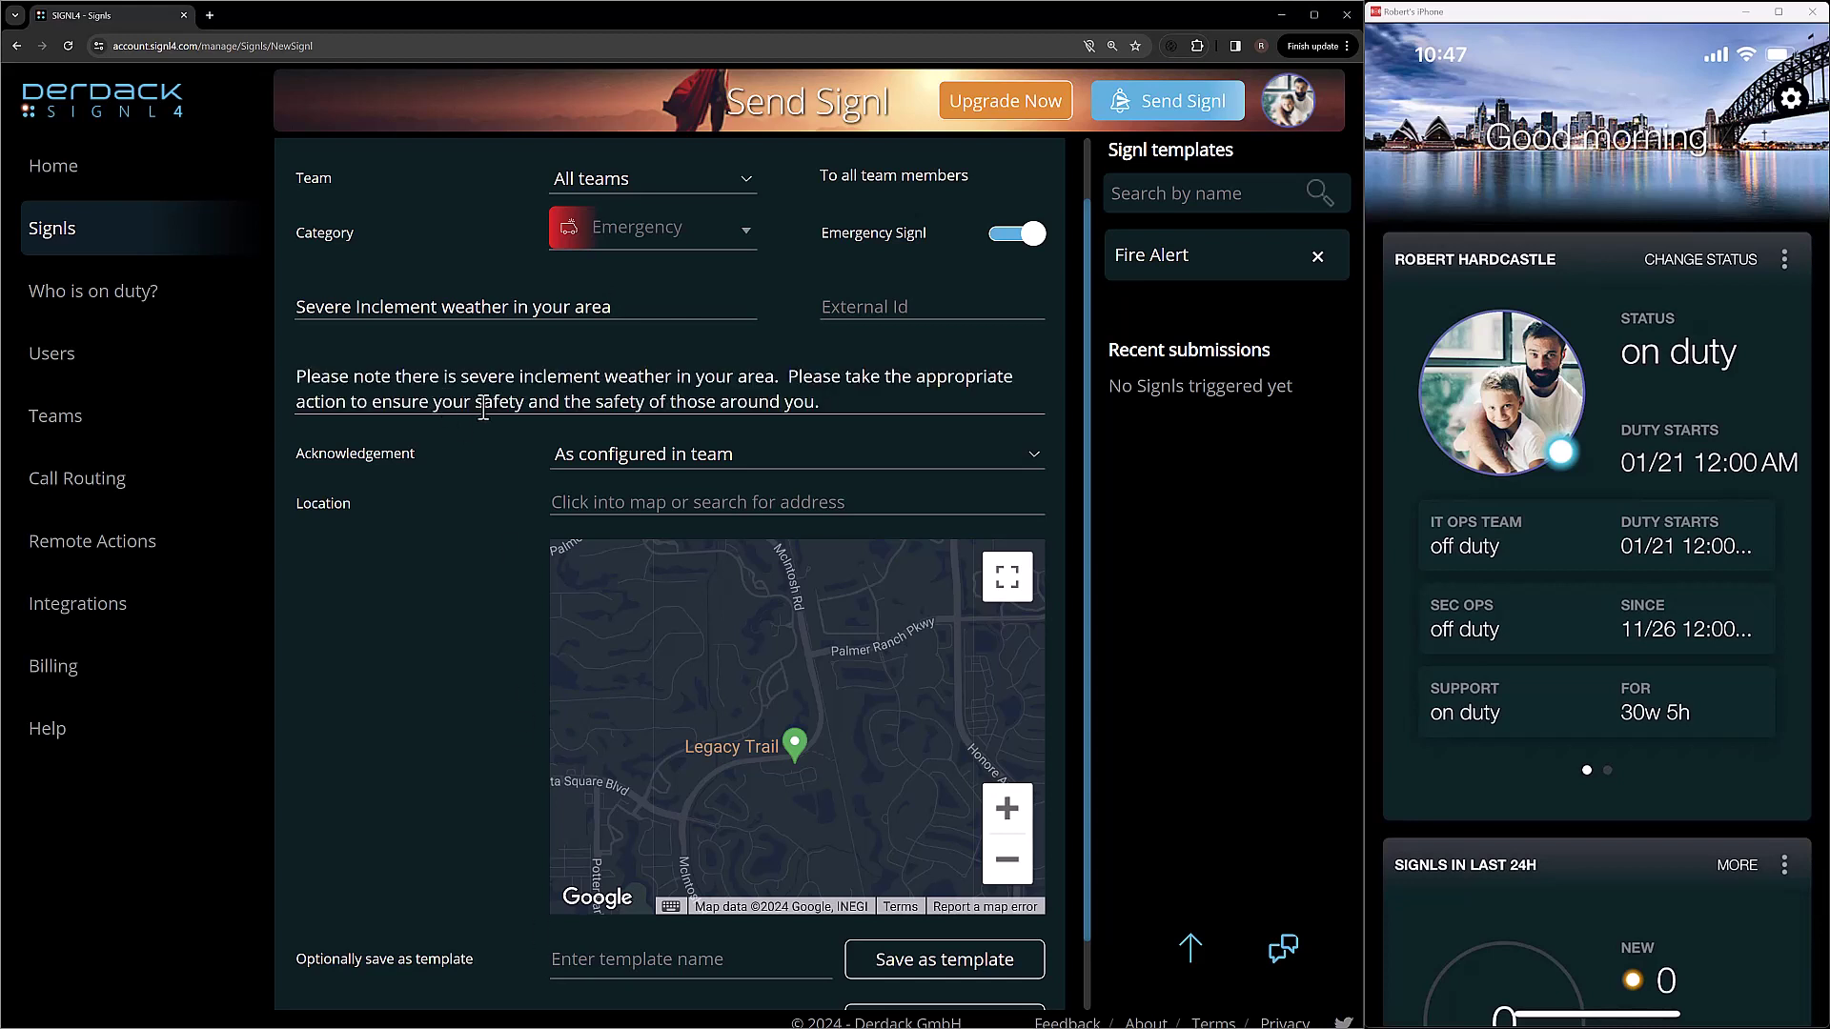
- Set Acknowledgement to All team members on duty must acknowledge
scroll(511, 545, "down", 1)
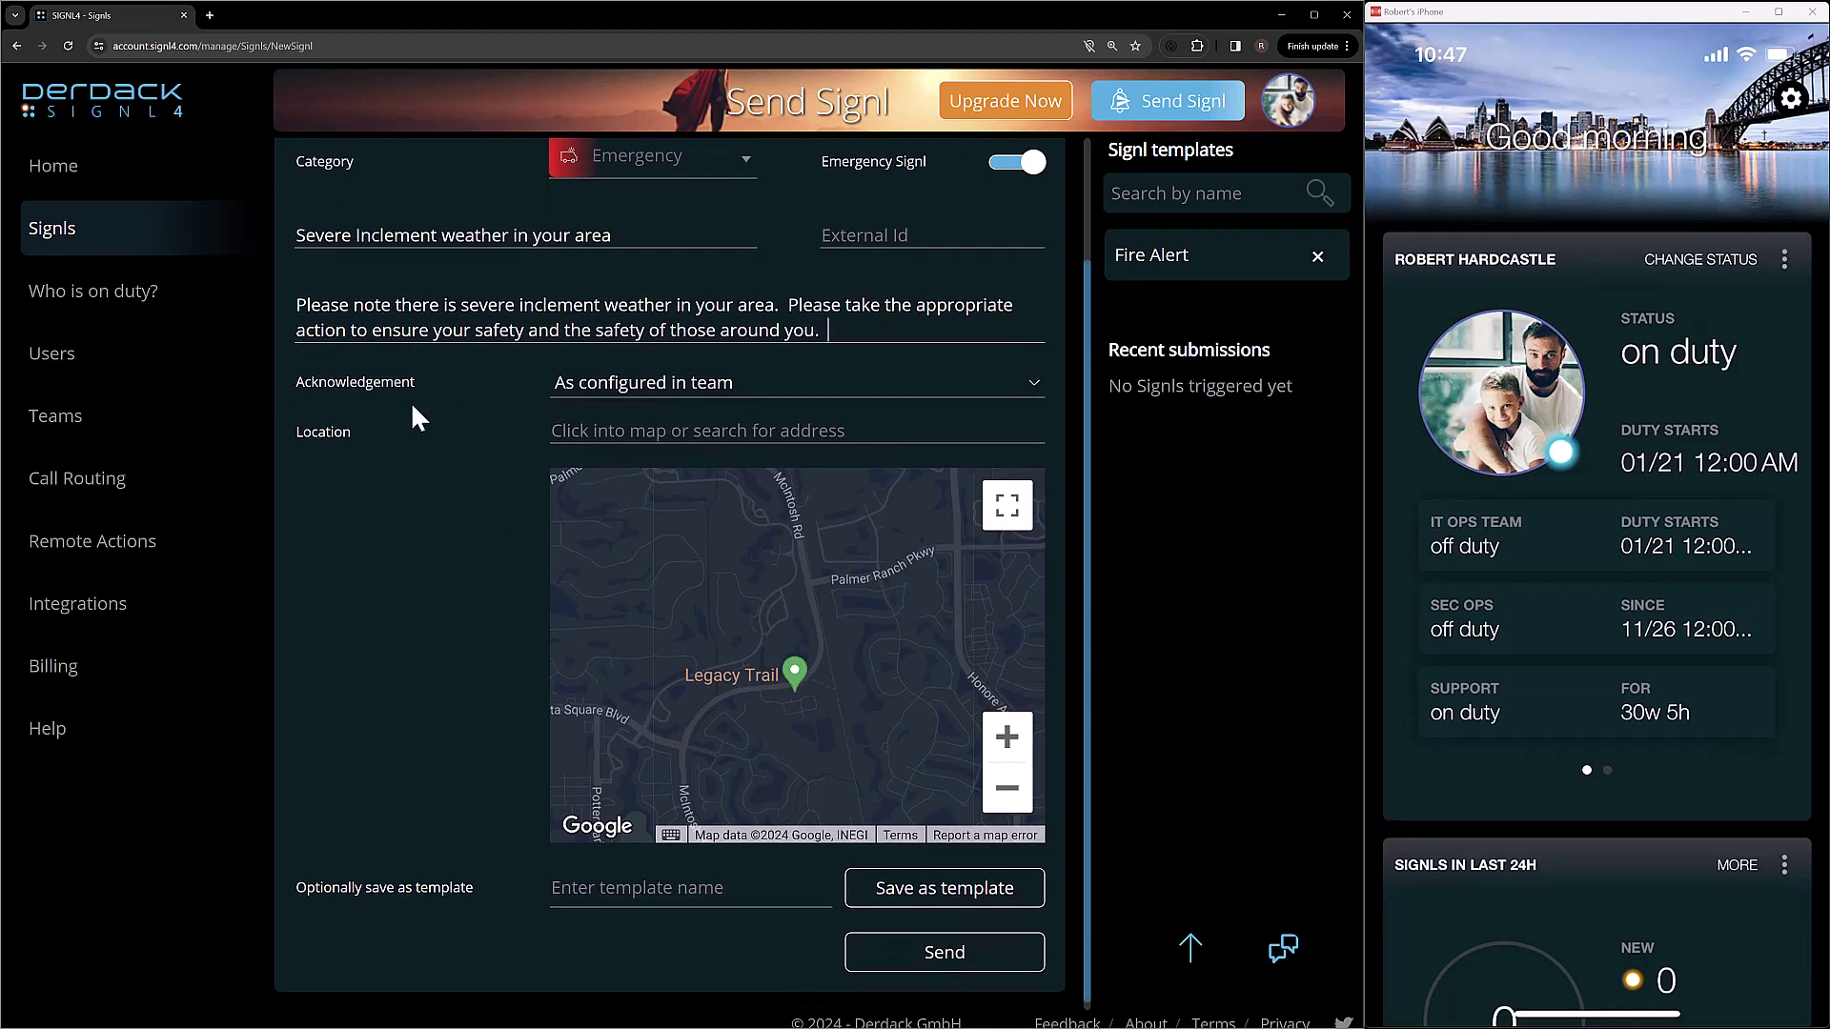
left_click(717, 393)
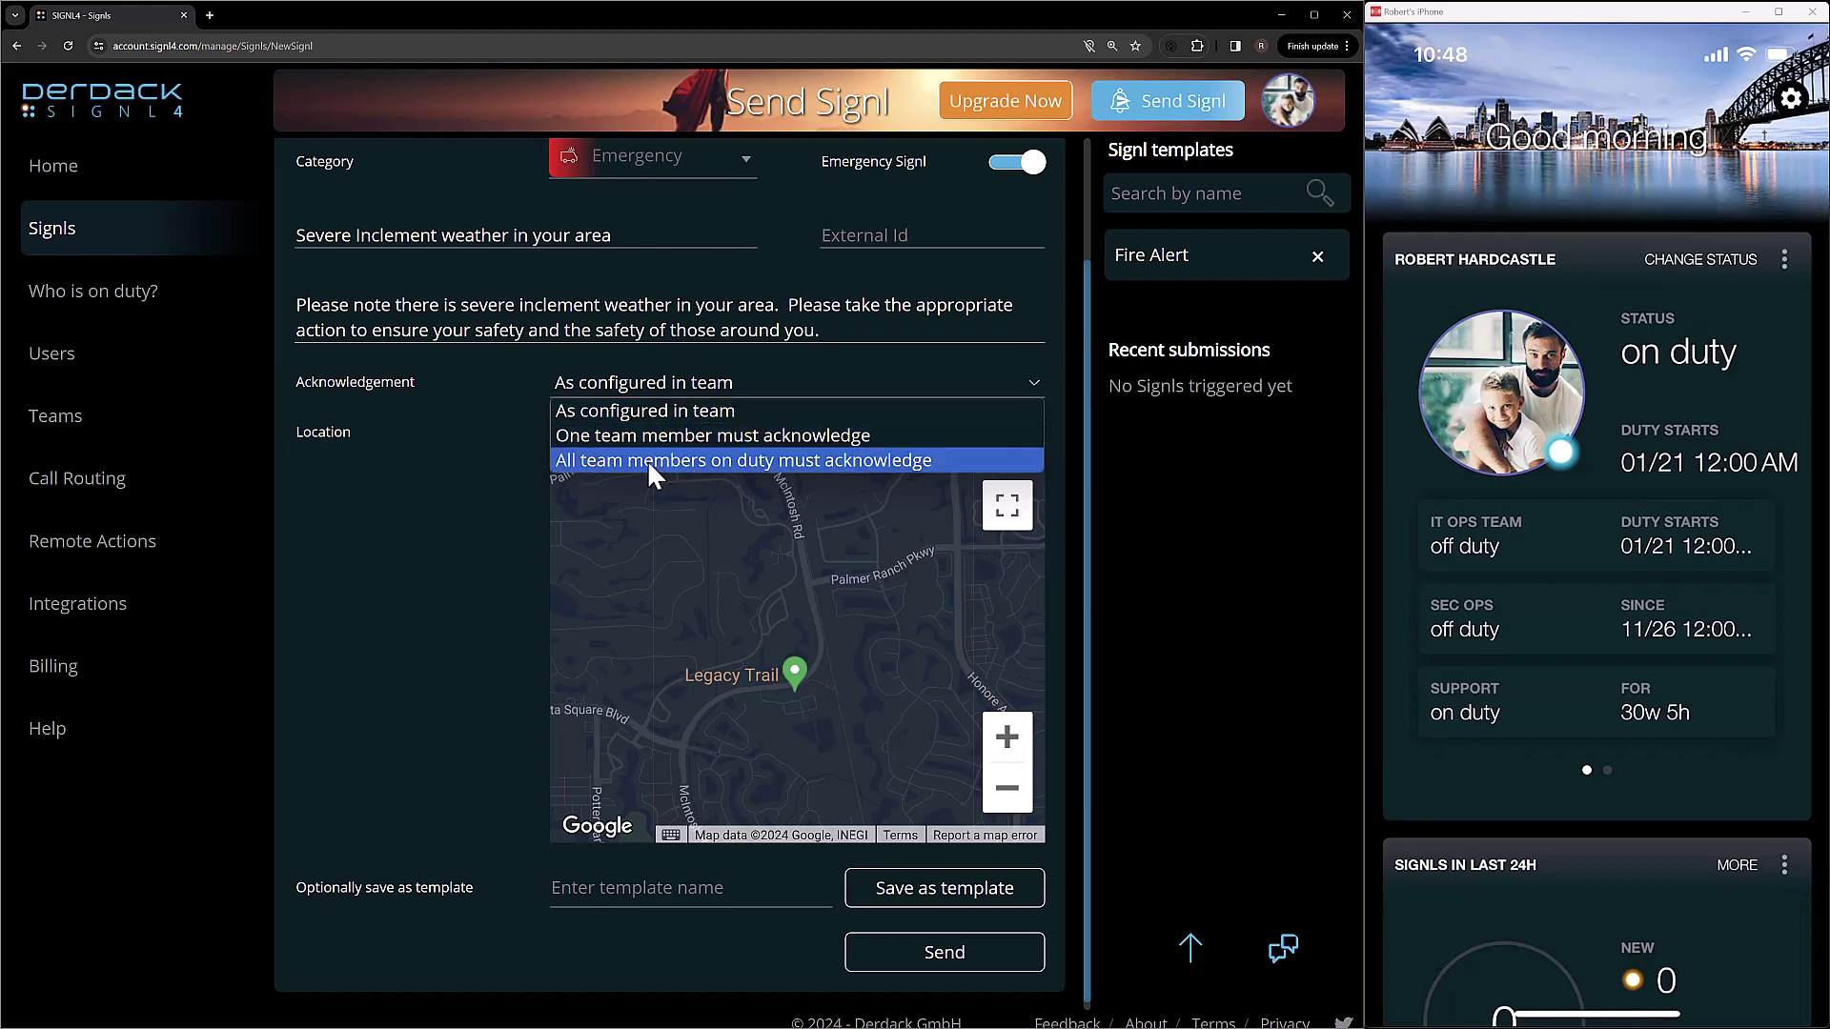
left_click(808, 462)
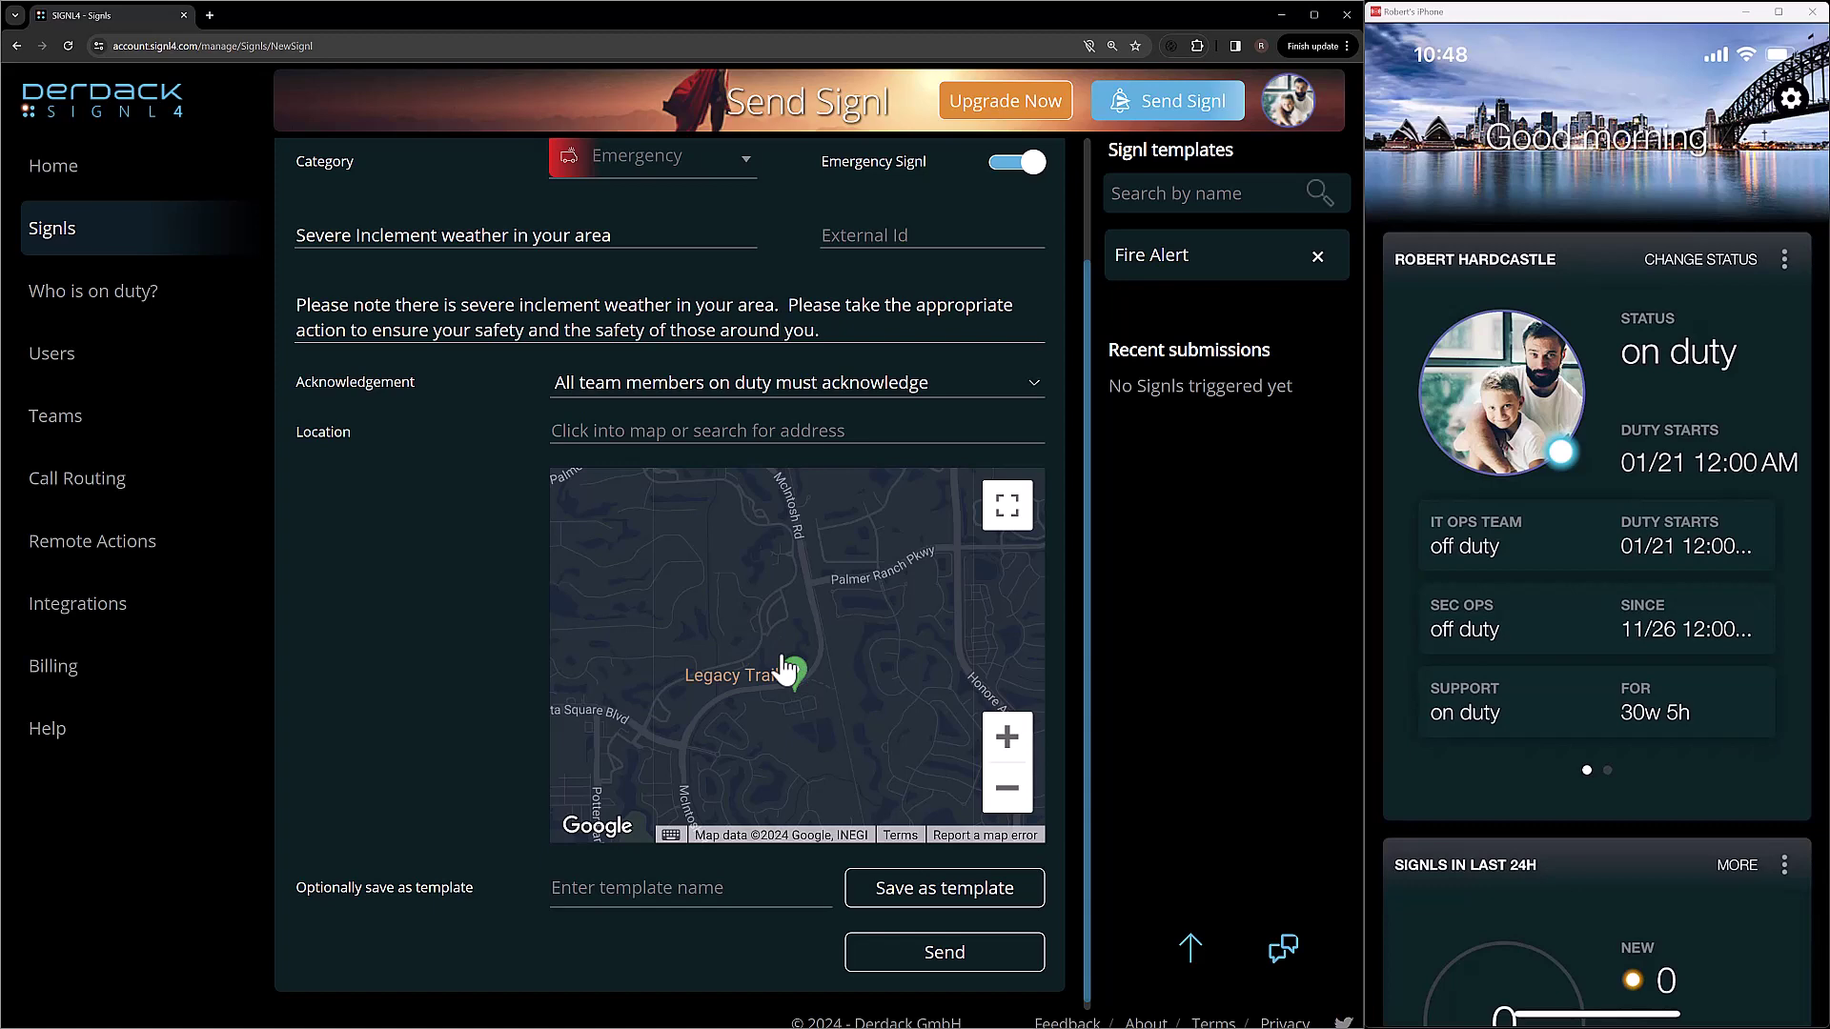
- Zoom the Location map to Kansas and drop a pin between Hays and Manhattan
scroll(783, 670, "down", 5)
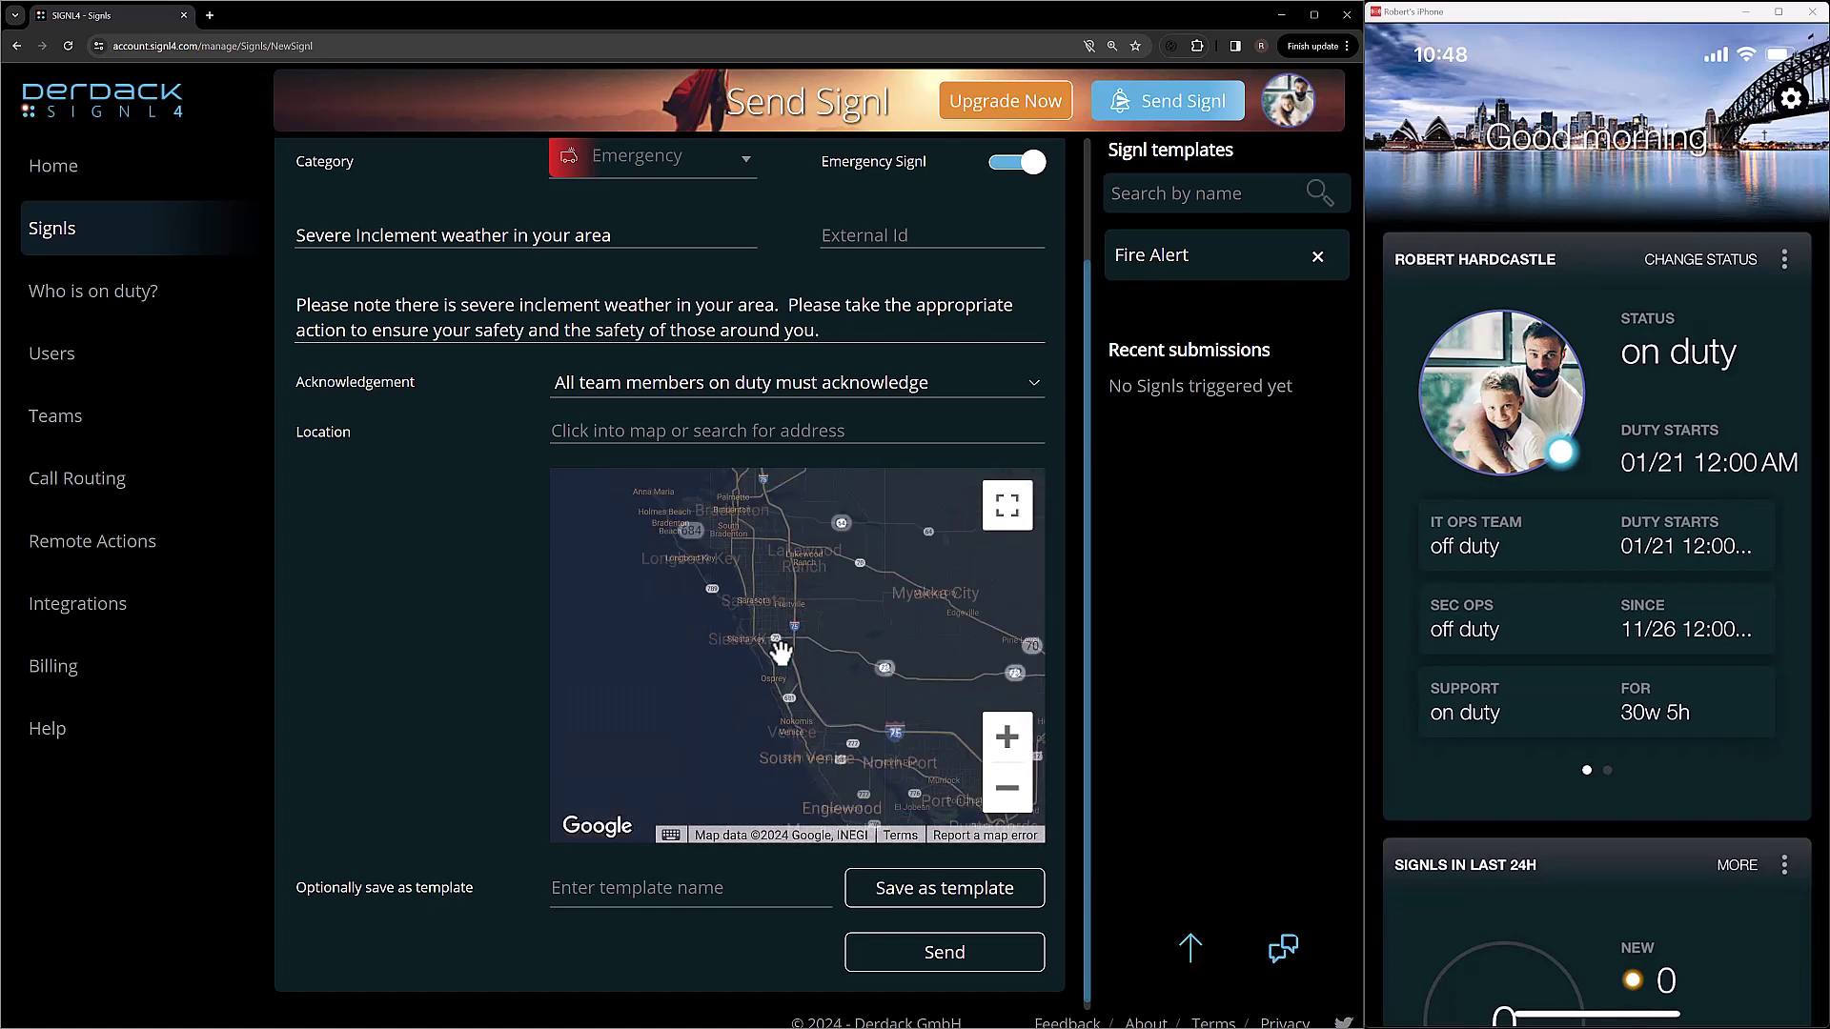
scroll(781, 653, "down", 1)
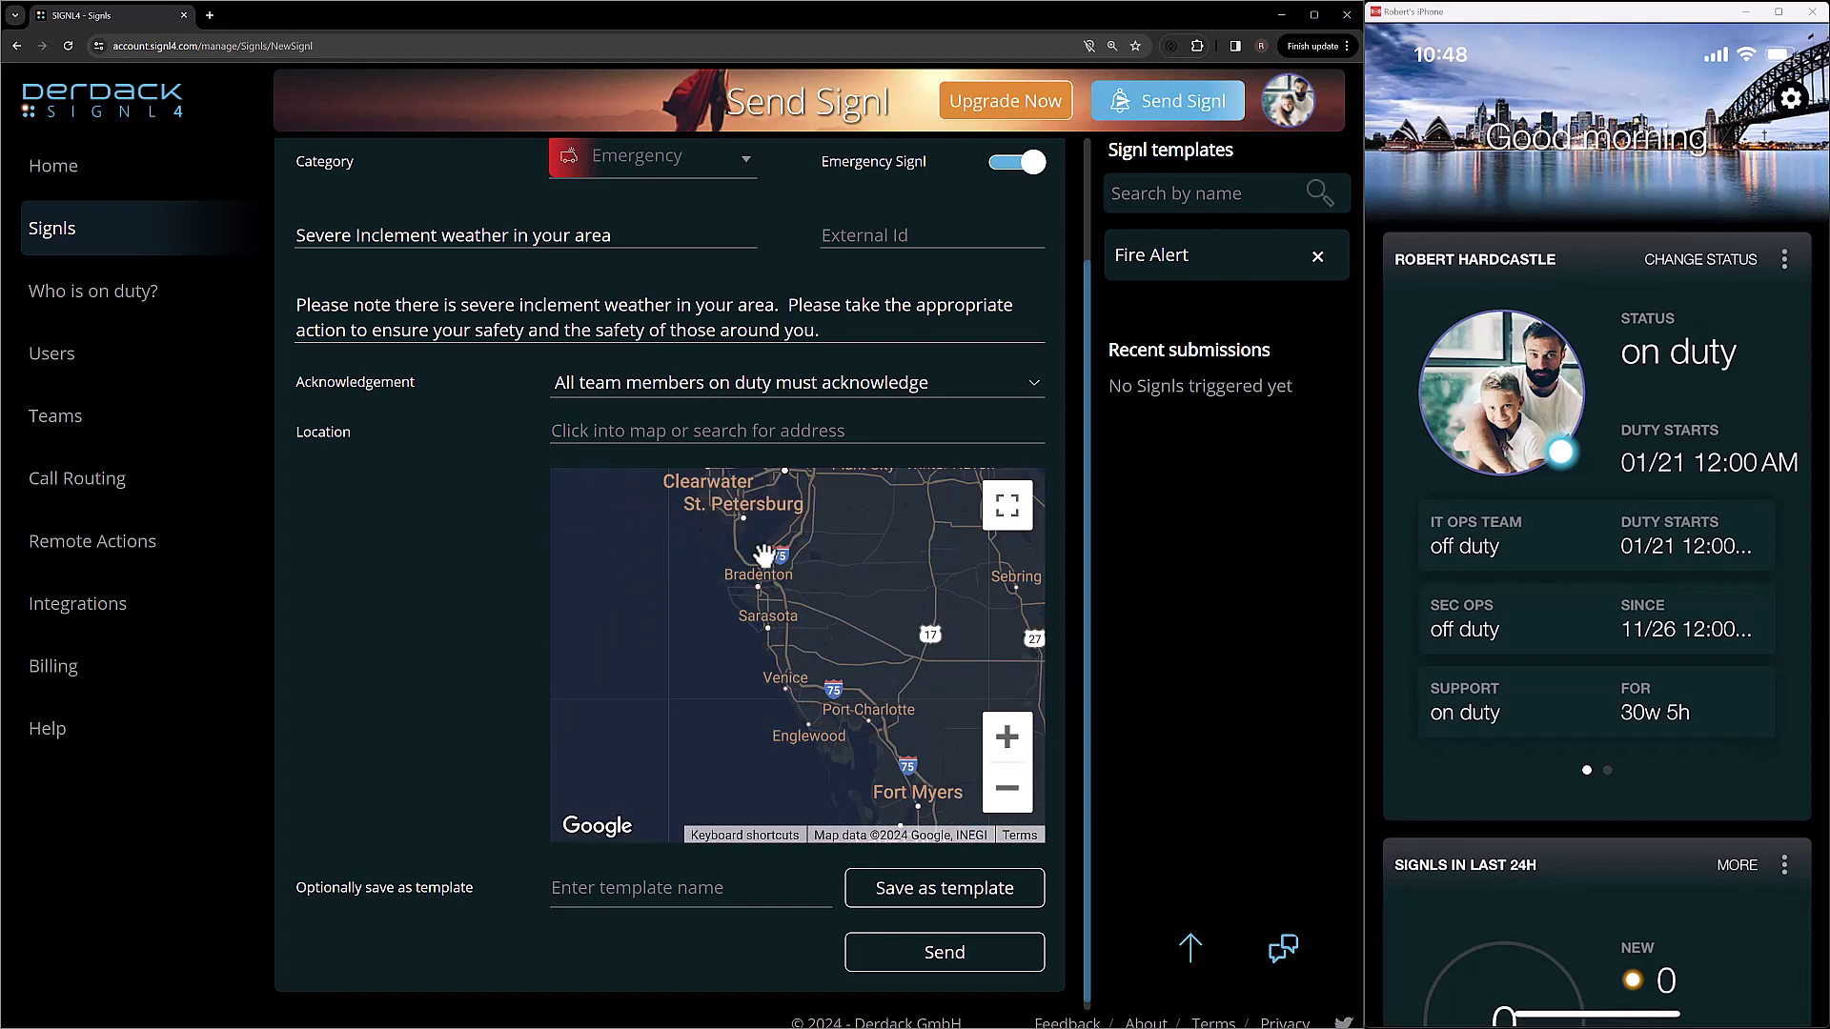
scroll(834, 602, "down", 3)
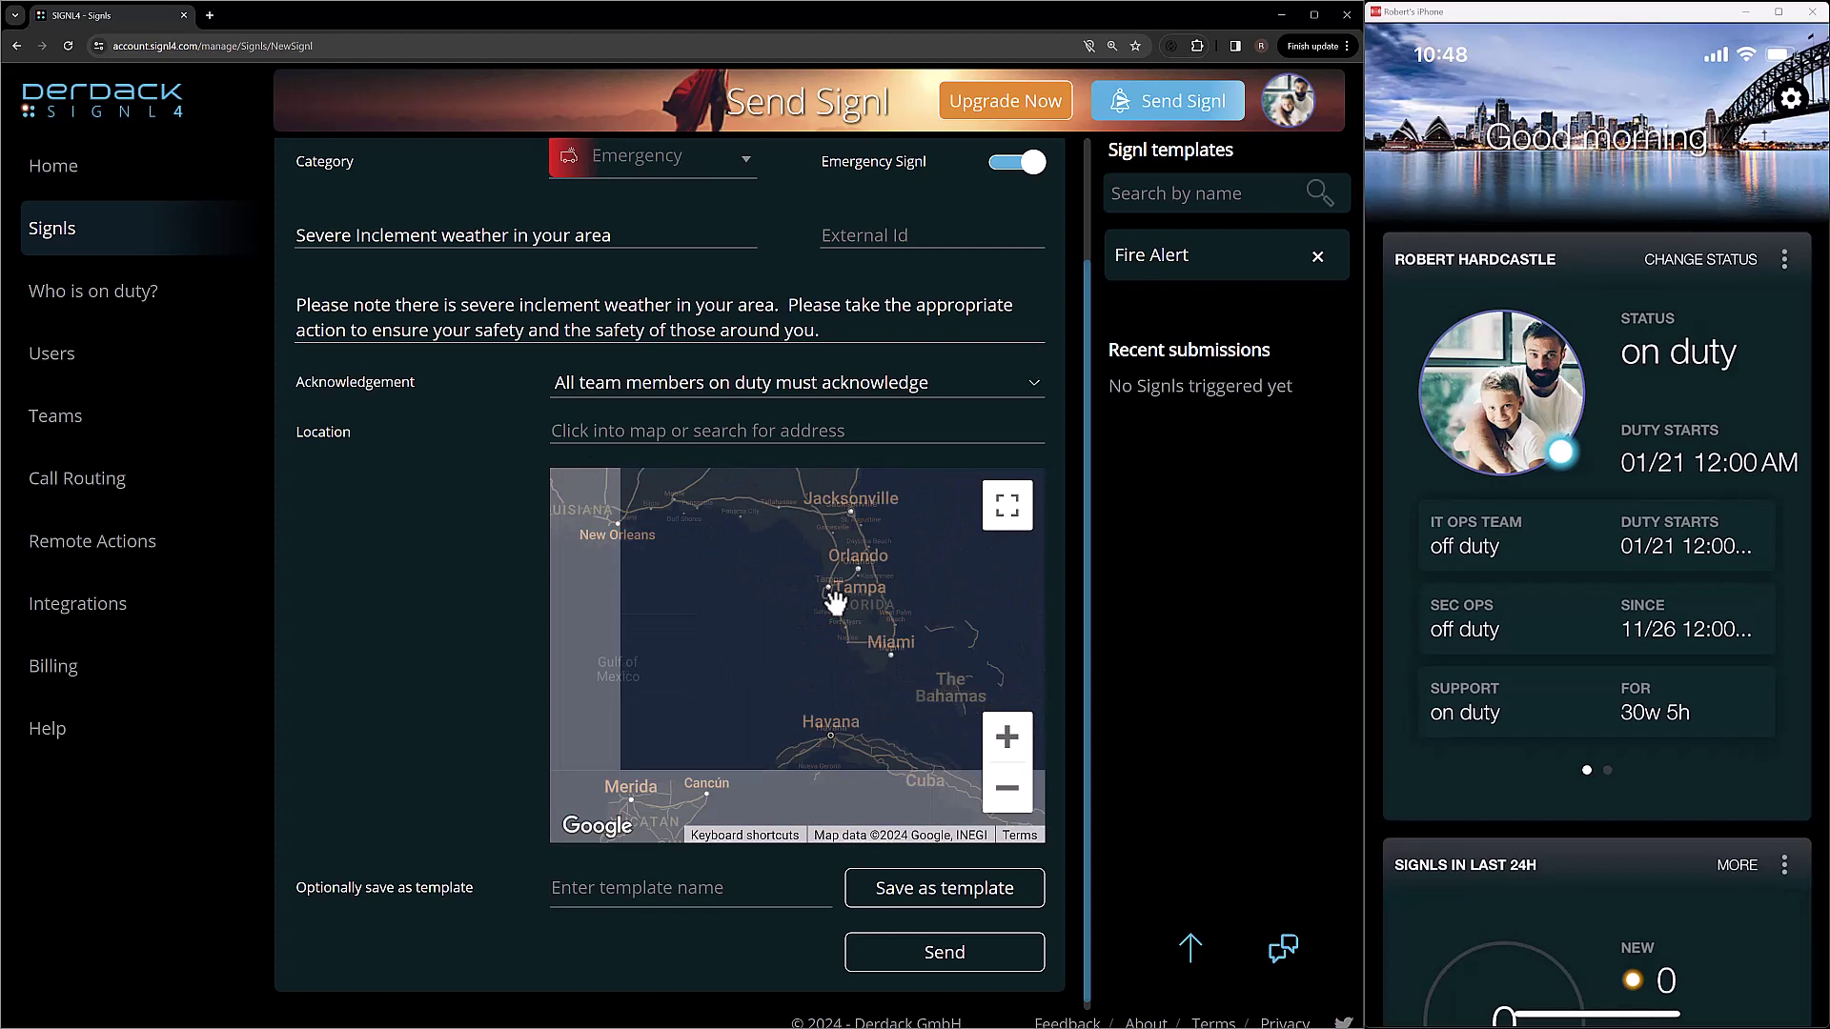
scroll(831, 610, "down", 3)
left_click(777, 430)
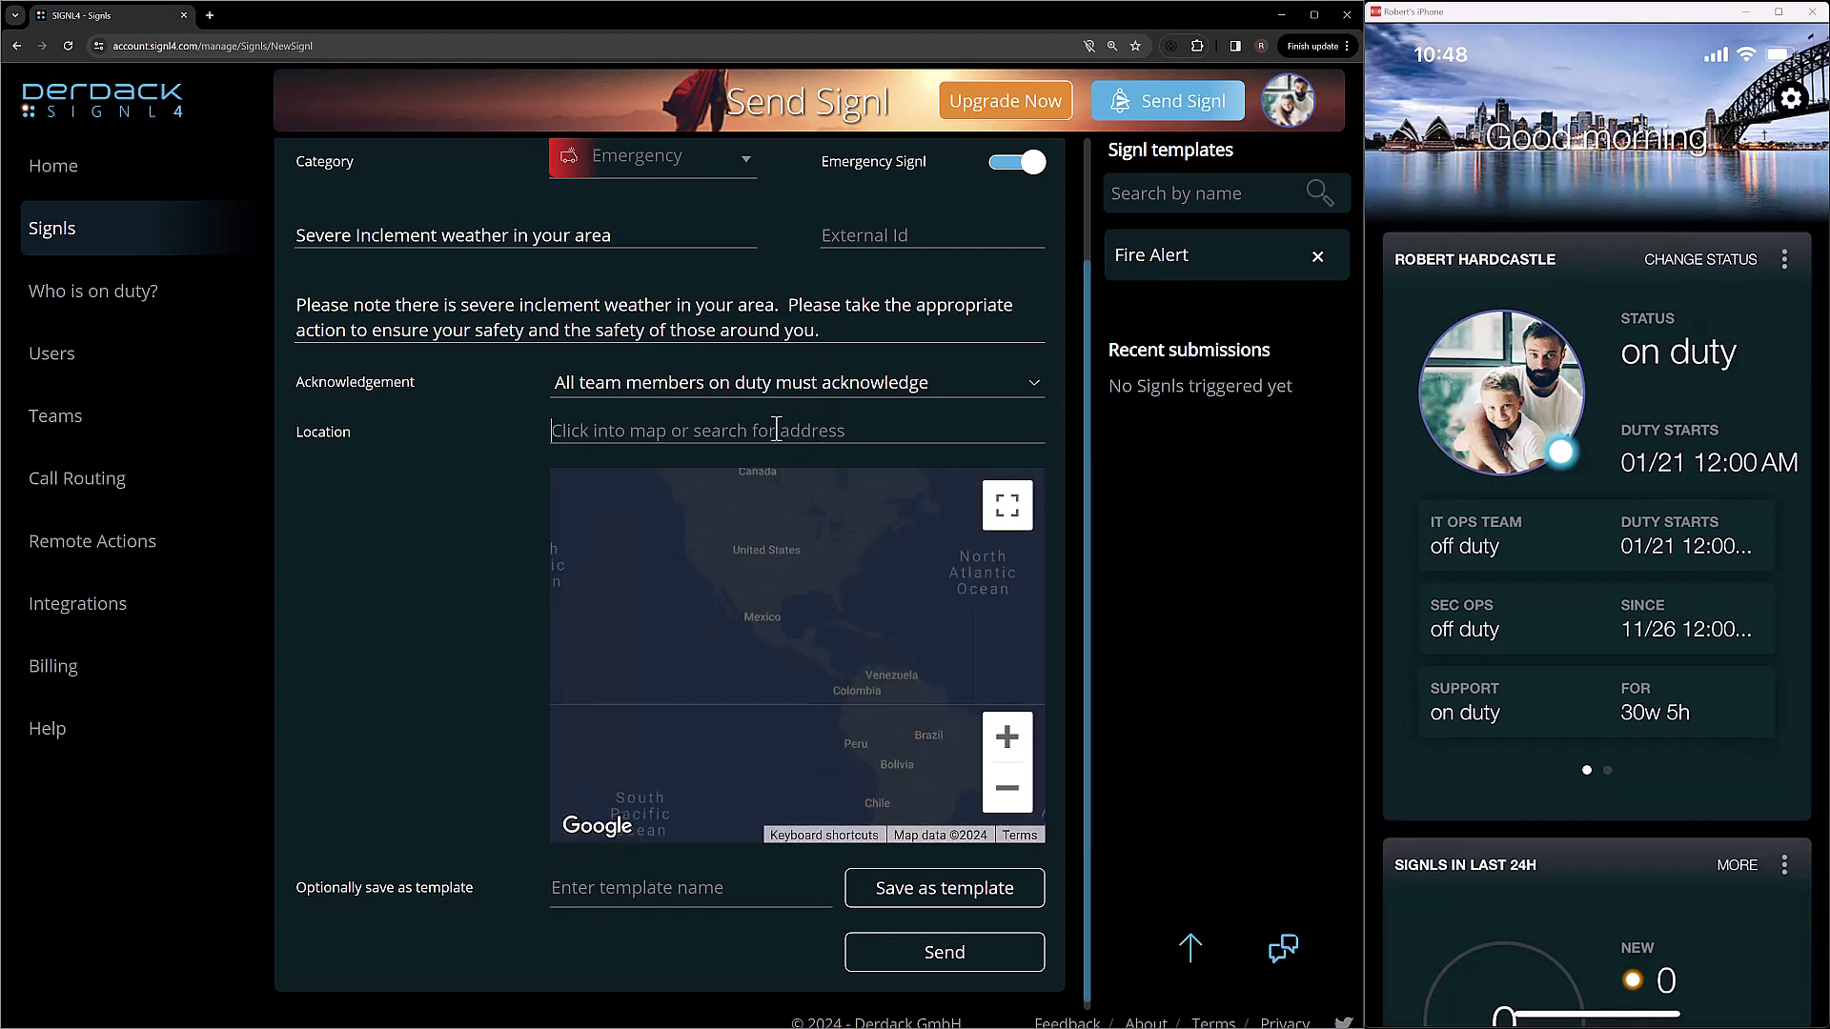
scroll(780, 545, "up", 4)
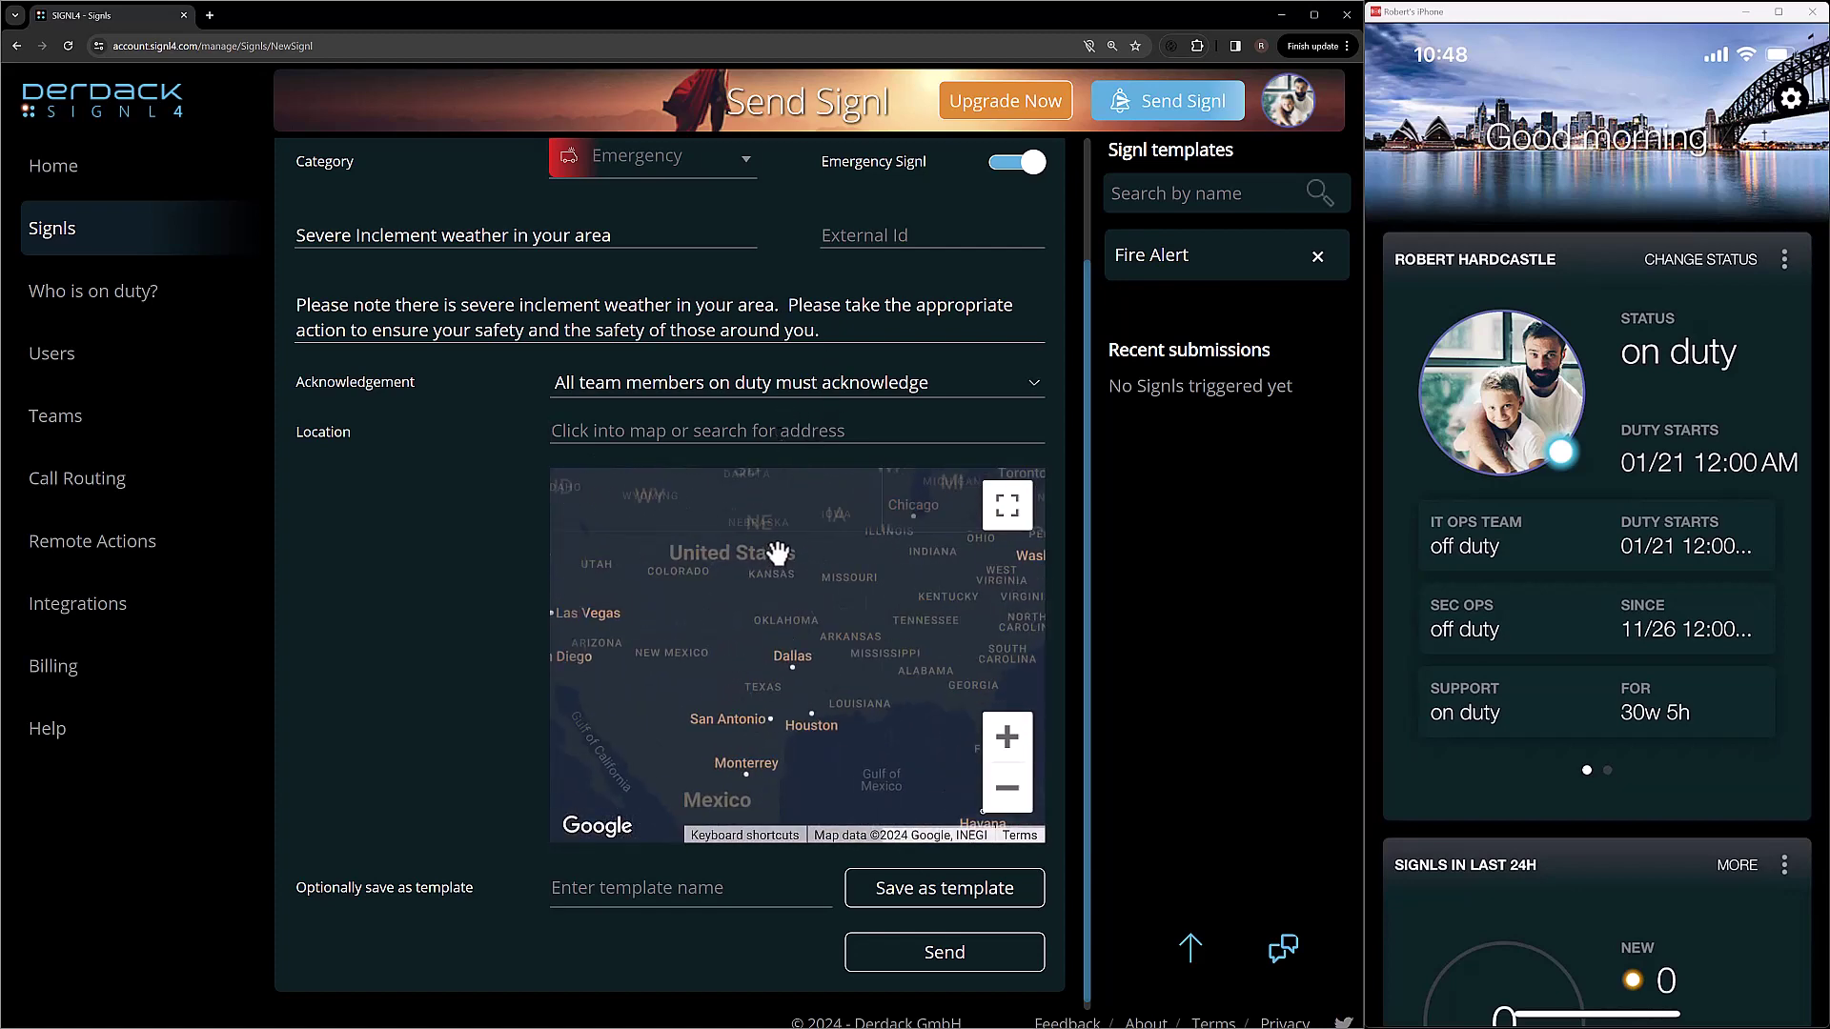
scroll(768, 584, "up", 2)
left_click(765, 572)
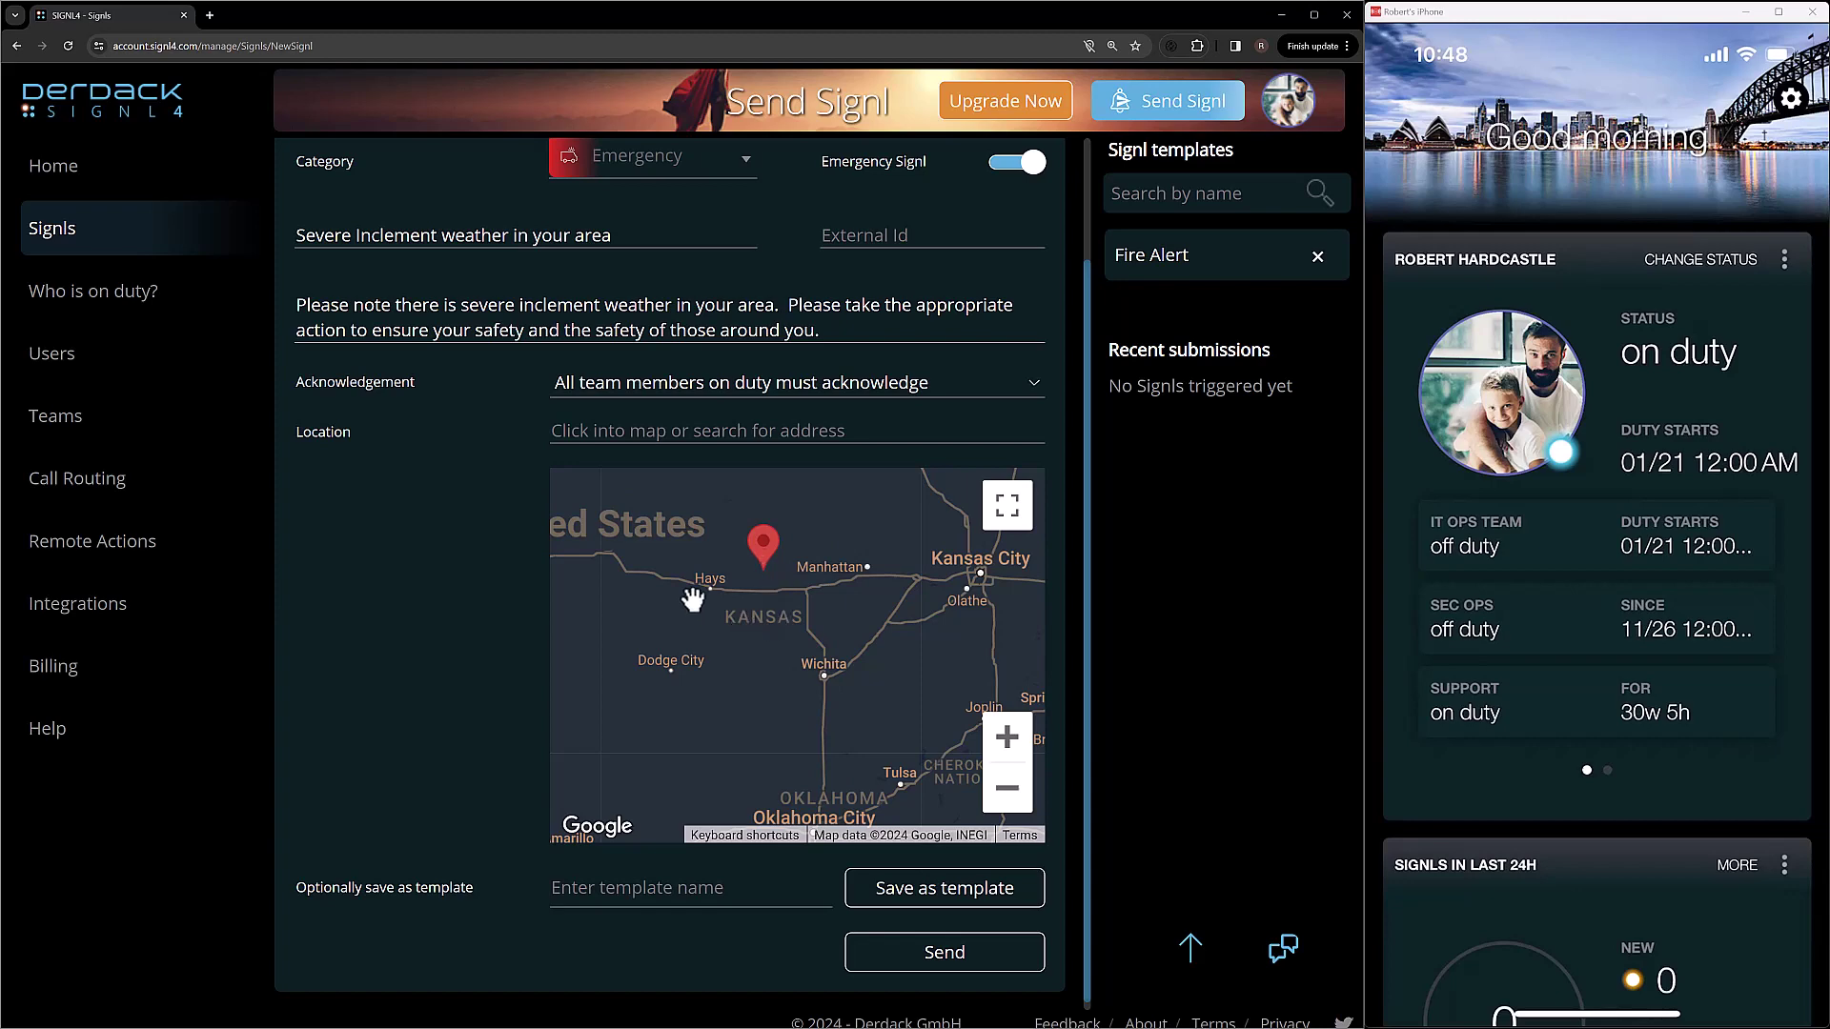
scroll(456, 576, "down", 1)
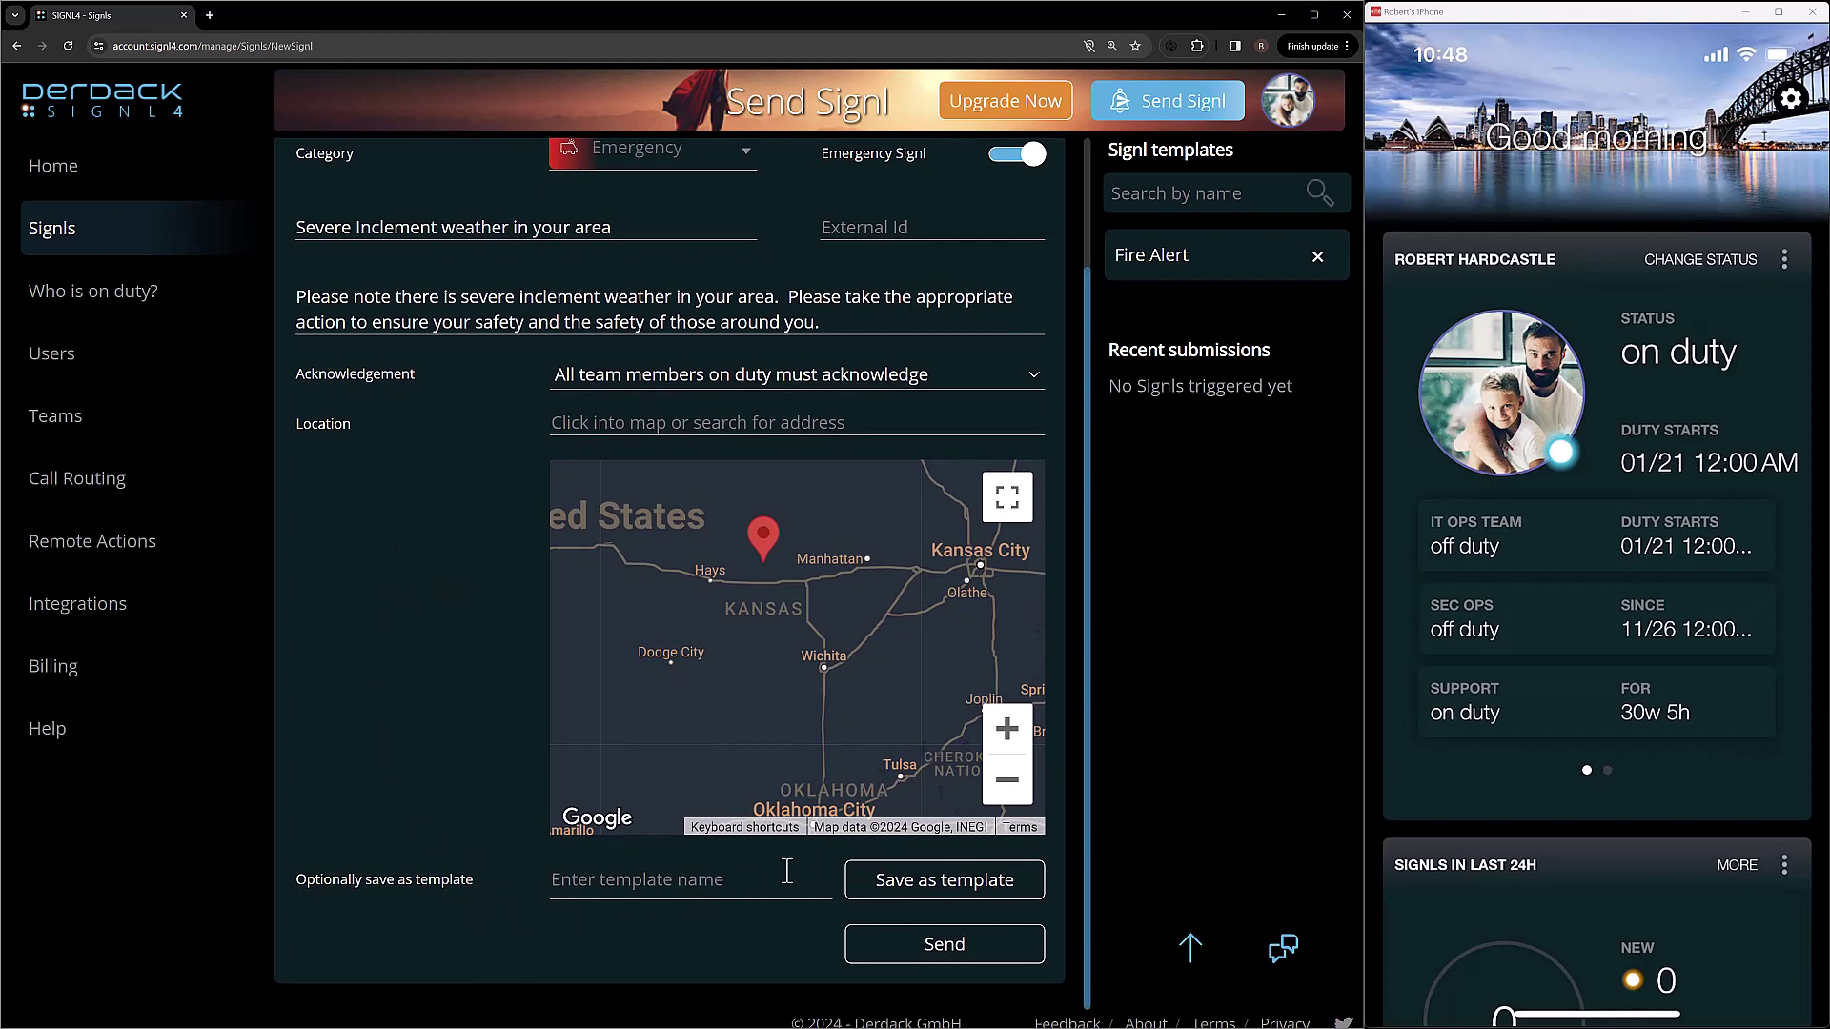
- Save the filled Signl as a template named 'Inclement Weather'
left_click(717, 889)
type("Inclement Weather")
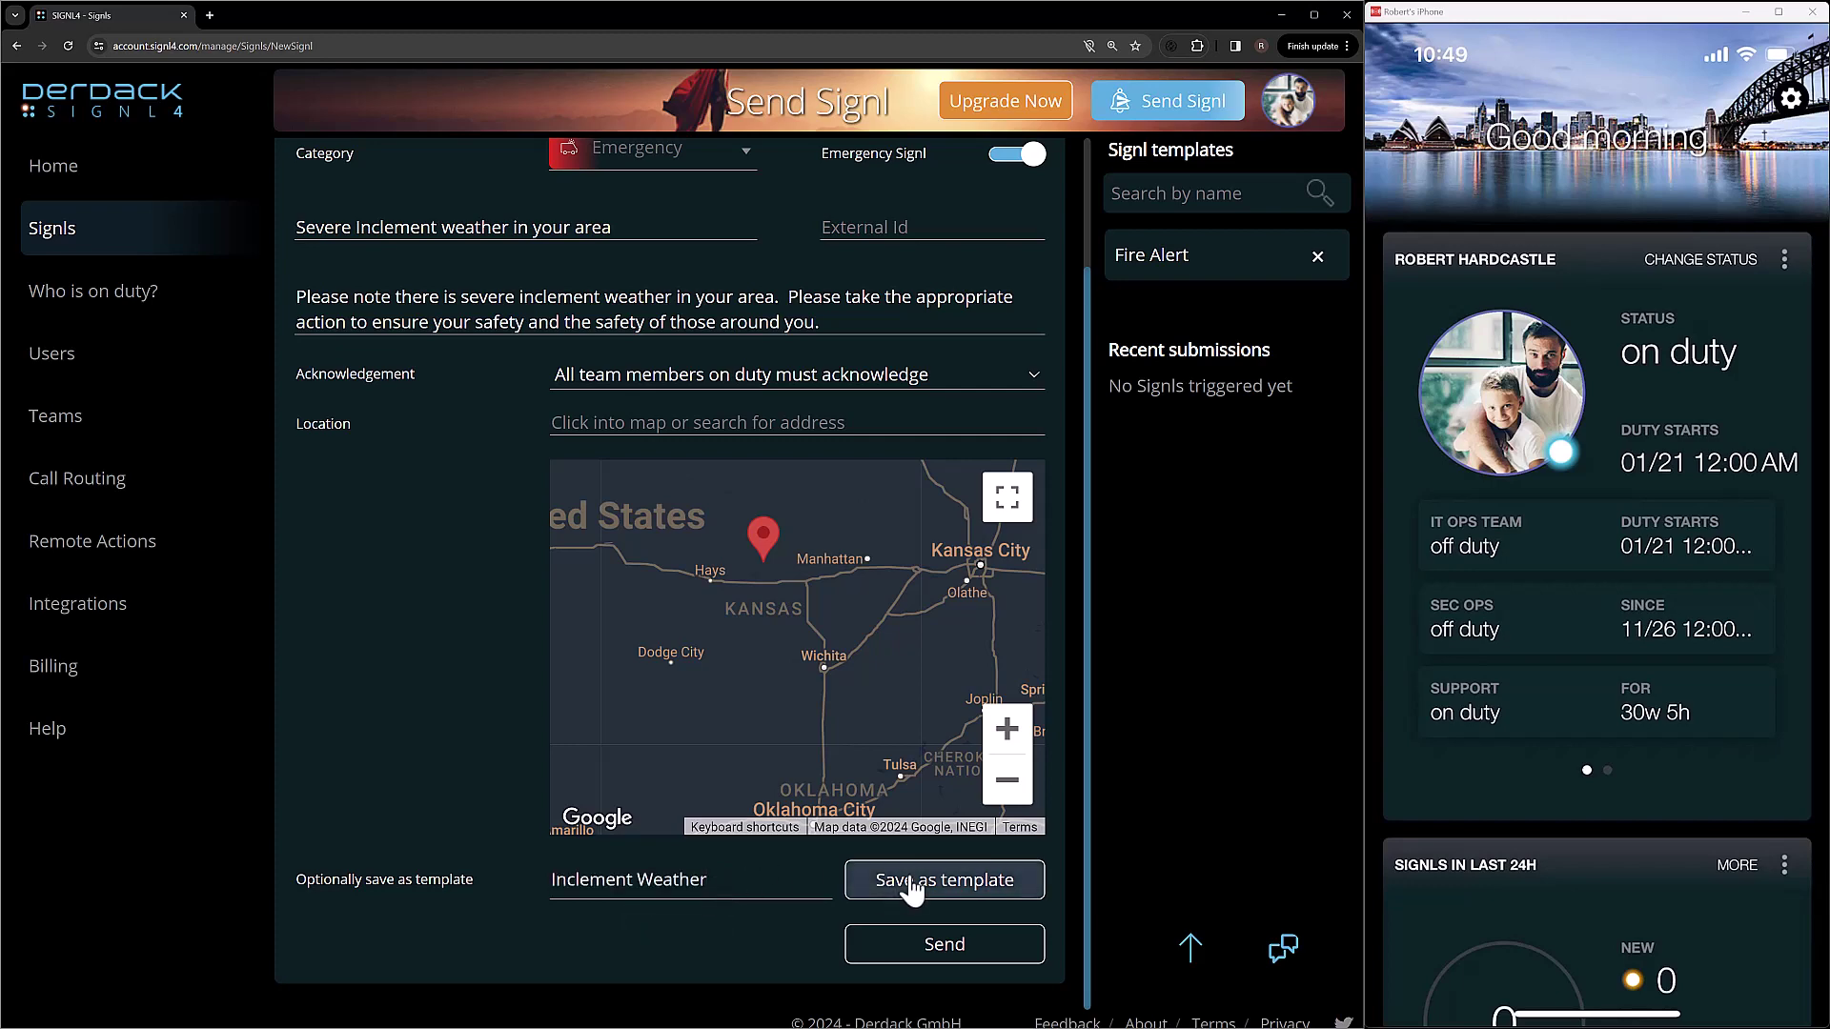
left_click(875, 879)
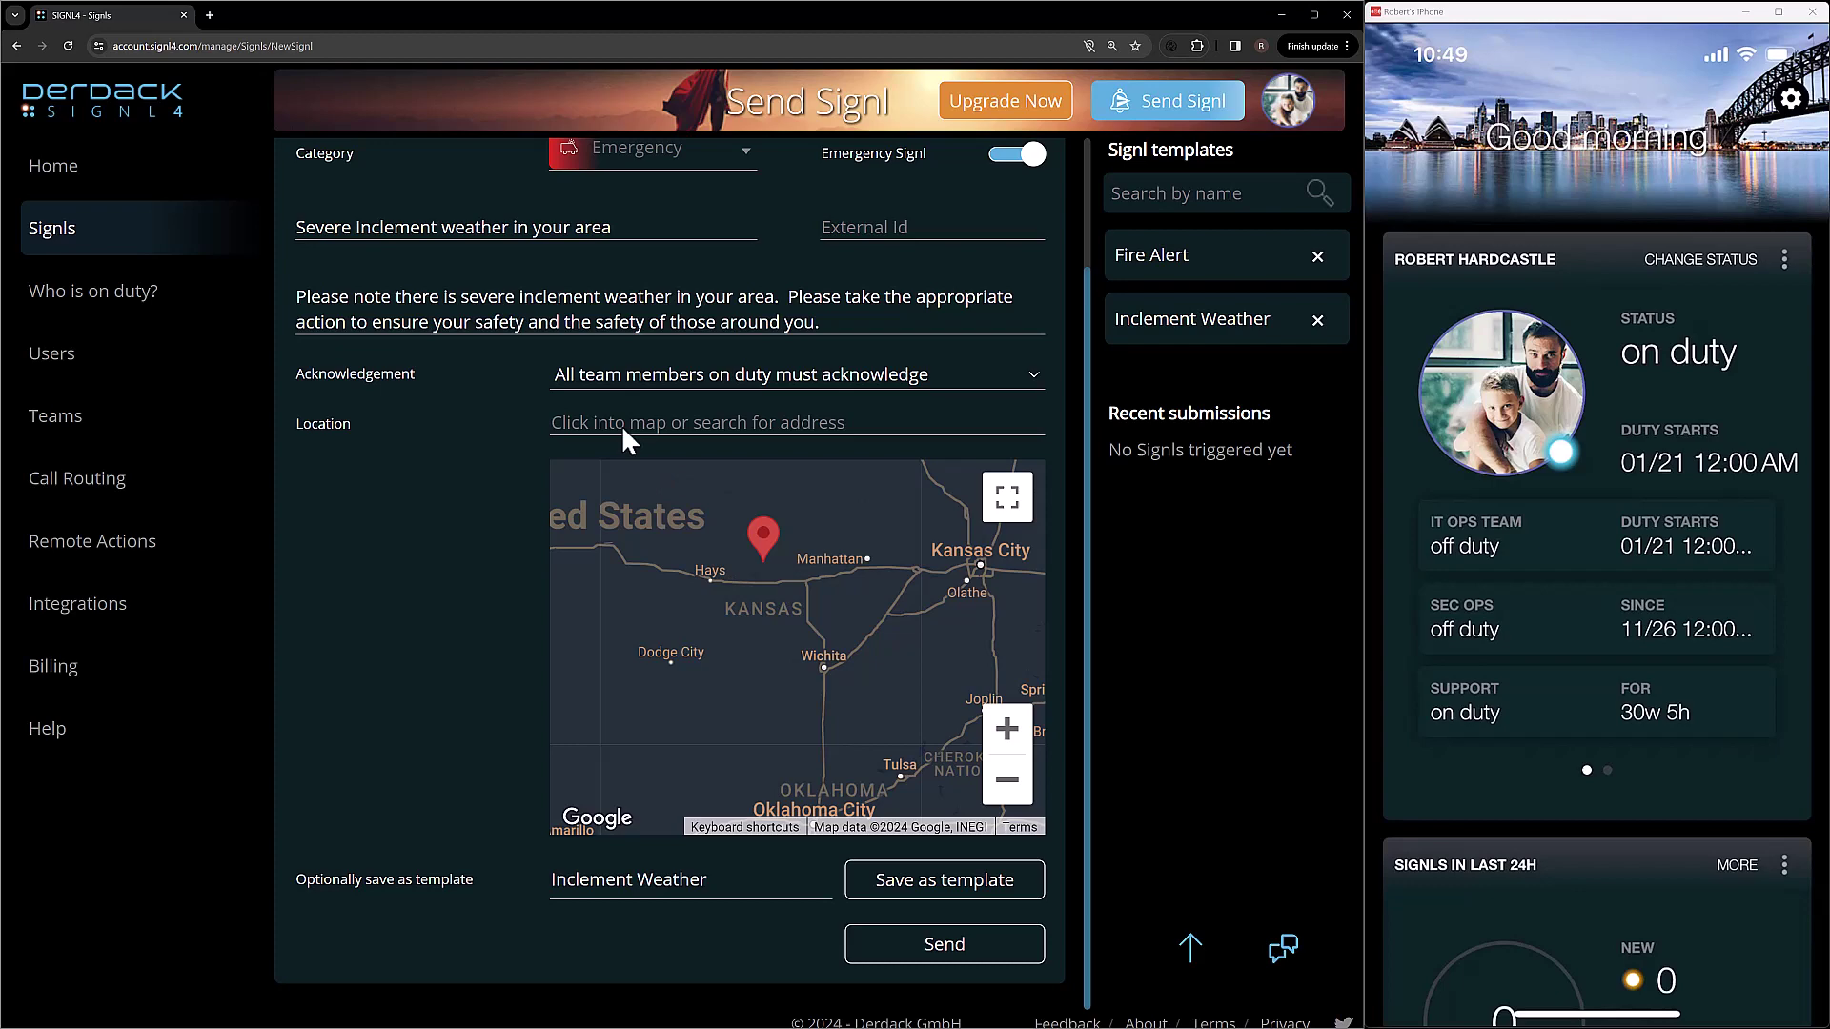
scroll(658, 200, "up", 2)
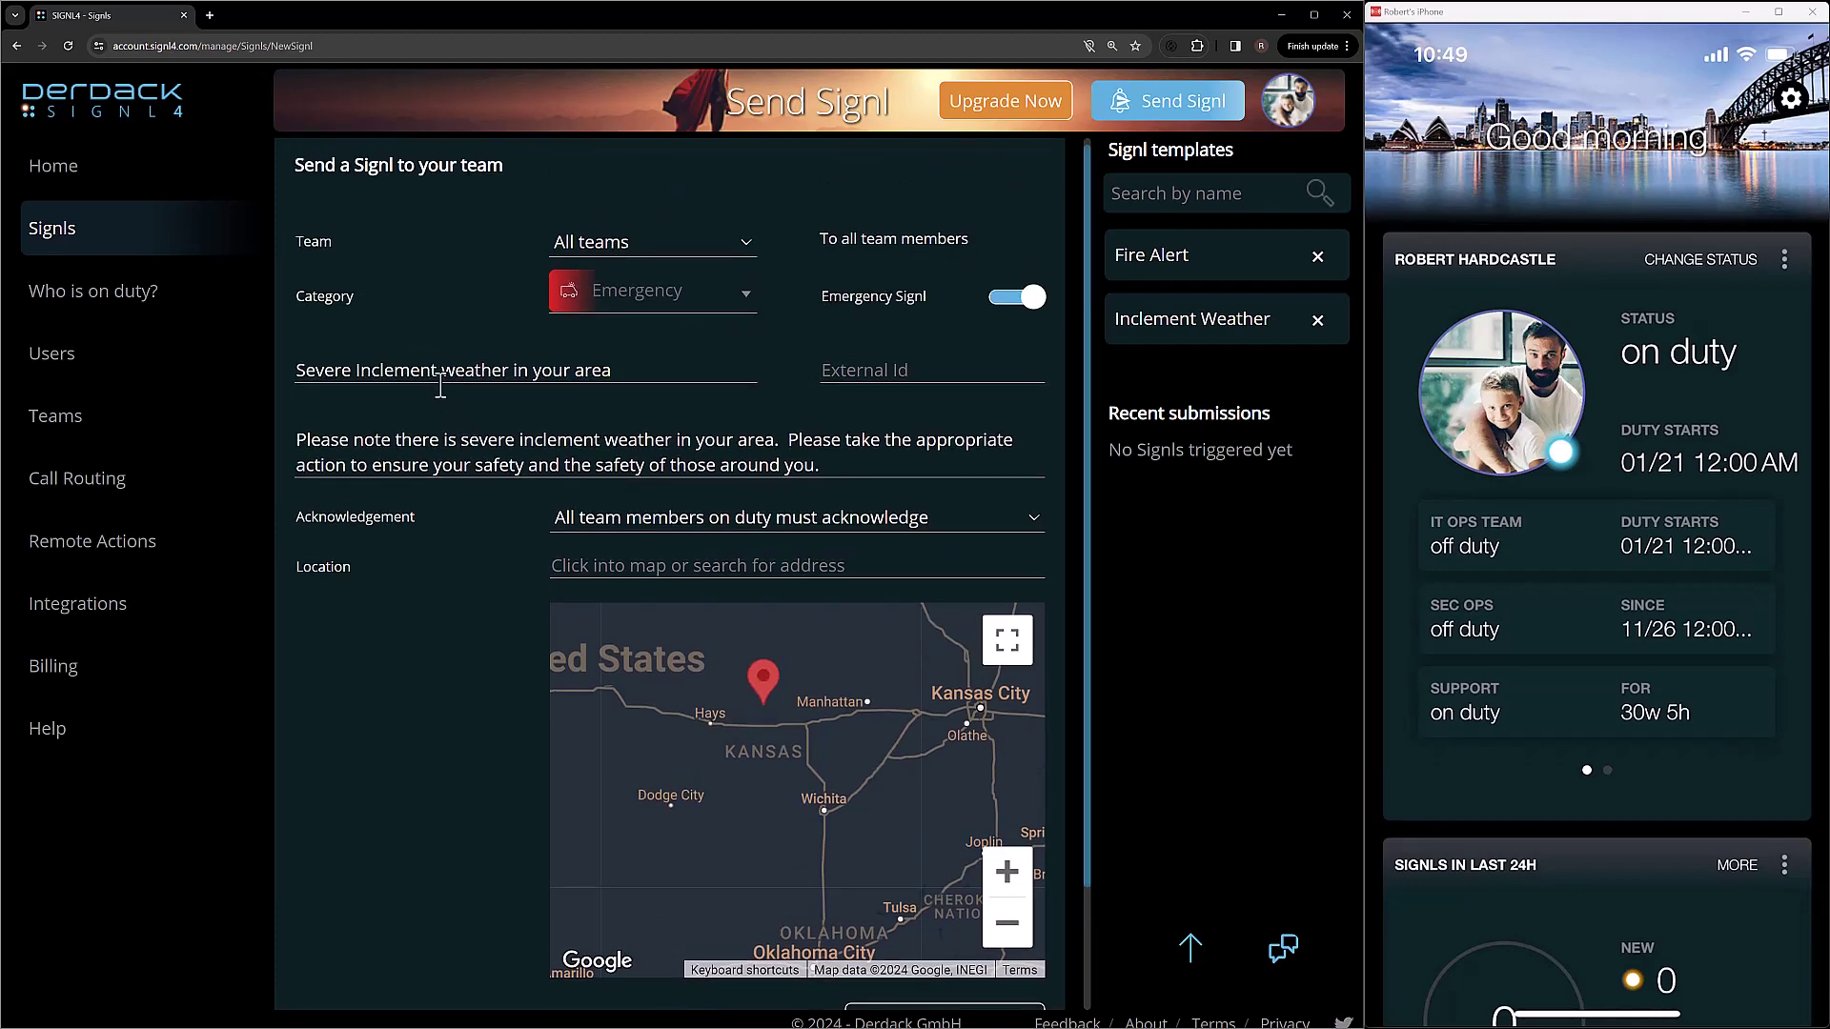
scroll(496, 581, "down", 1)
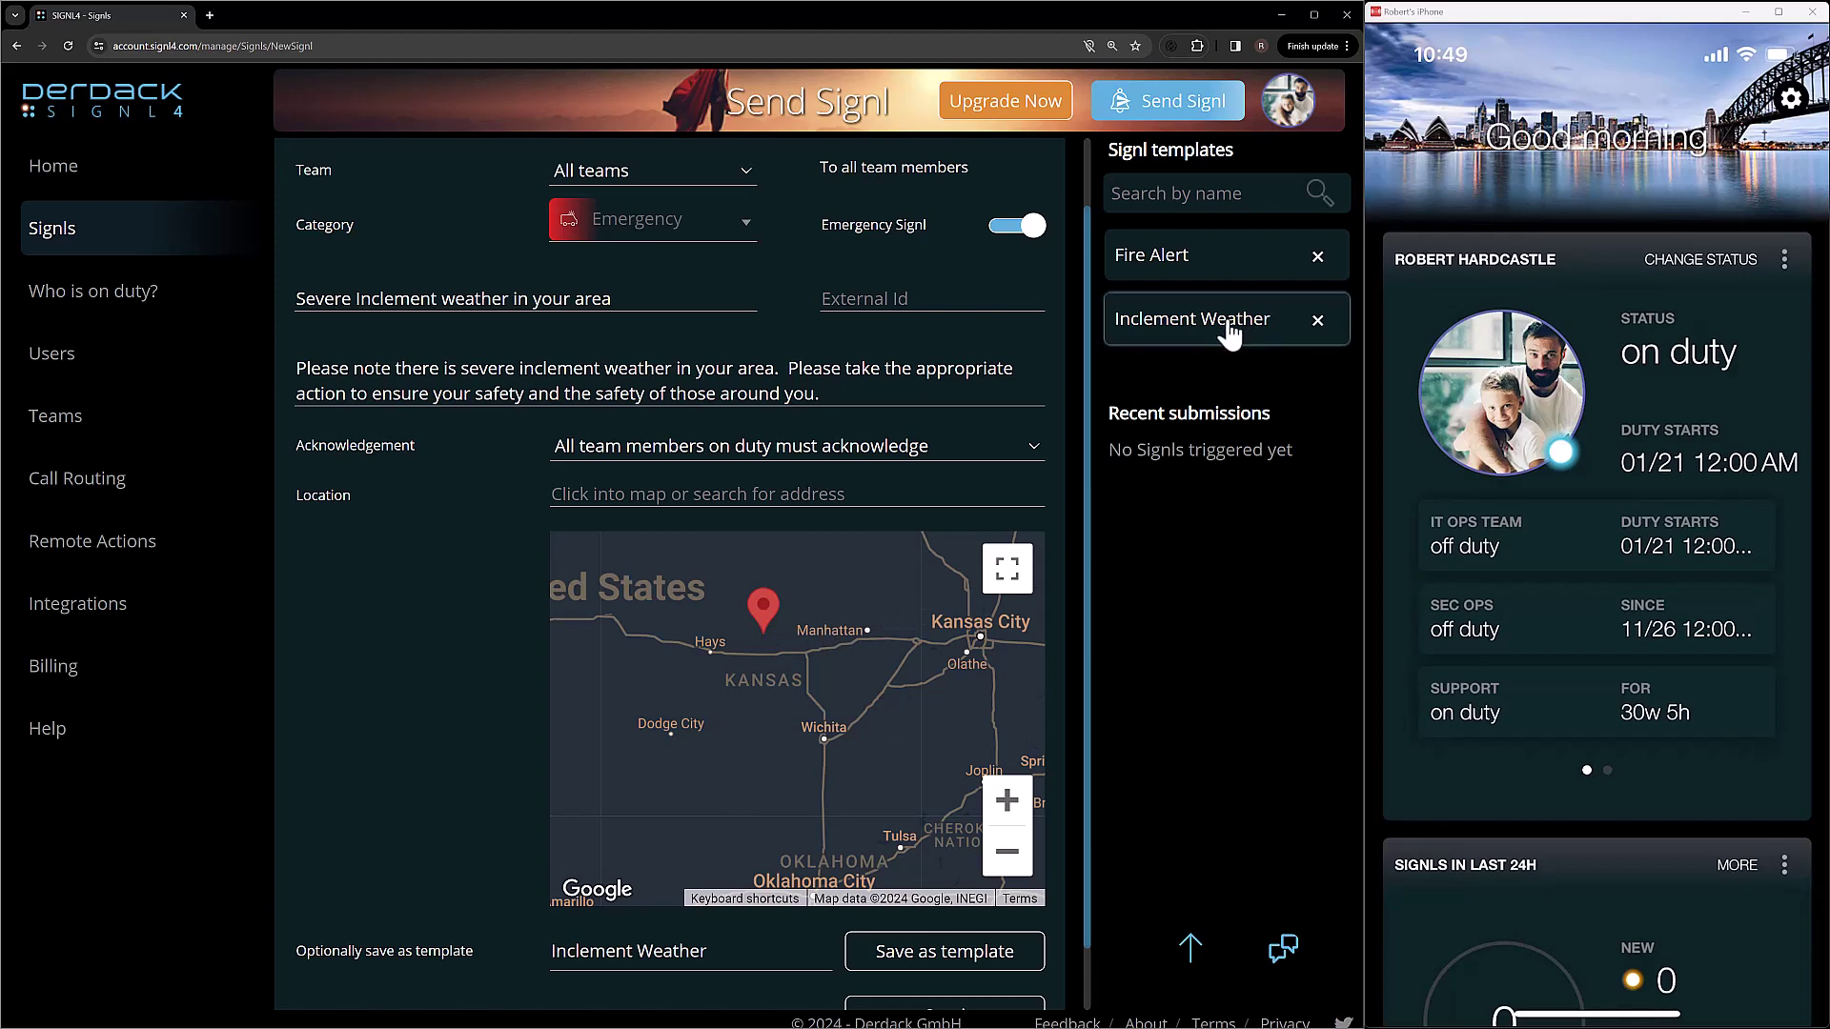
- Load the Fire Alert template, then the Inclement Weather template, into the form
left_click(1209, 278)
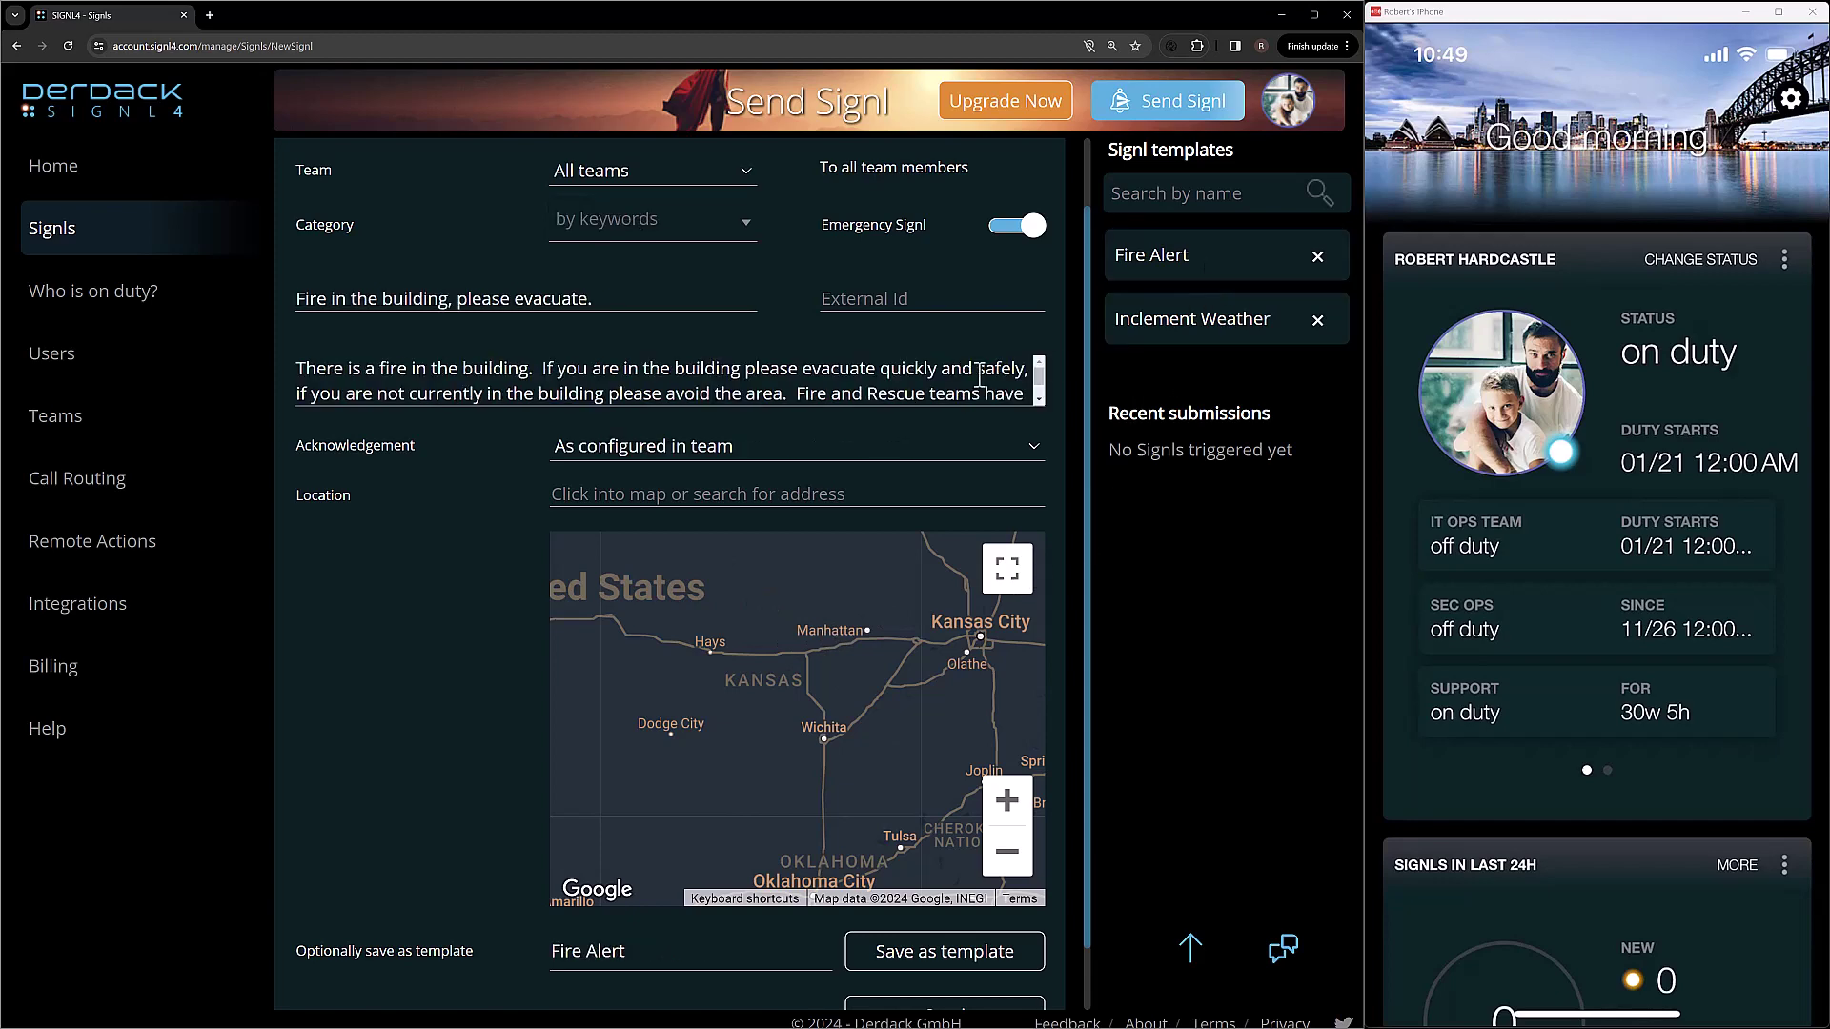
scroll(644, 405, "up", 1)
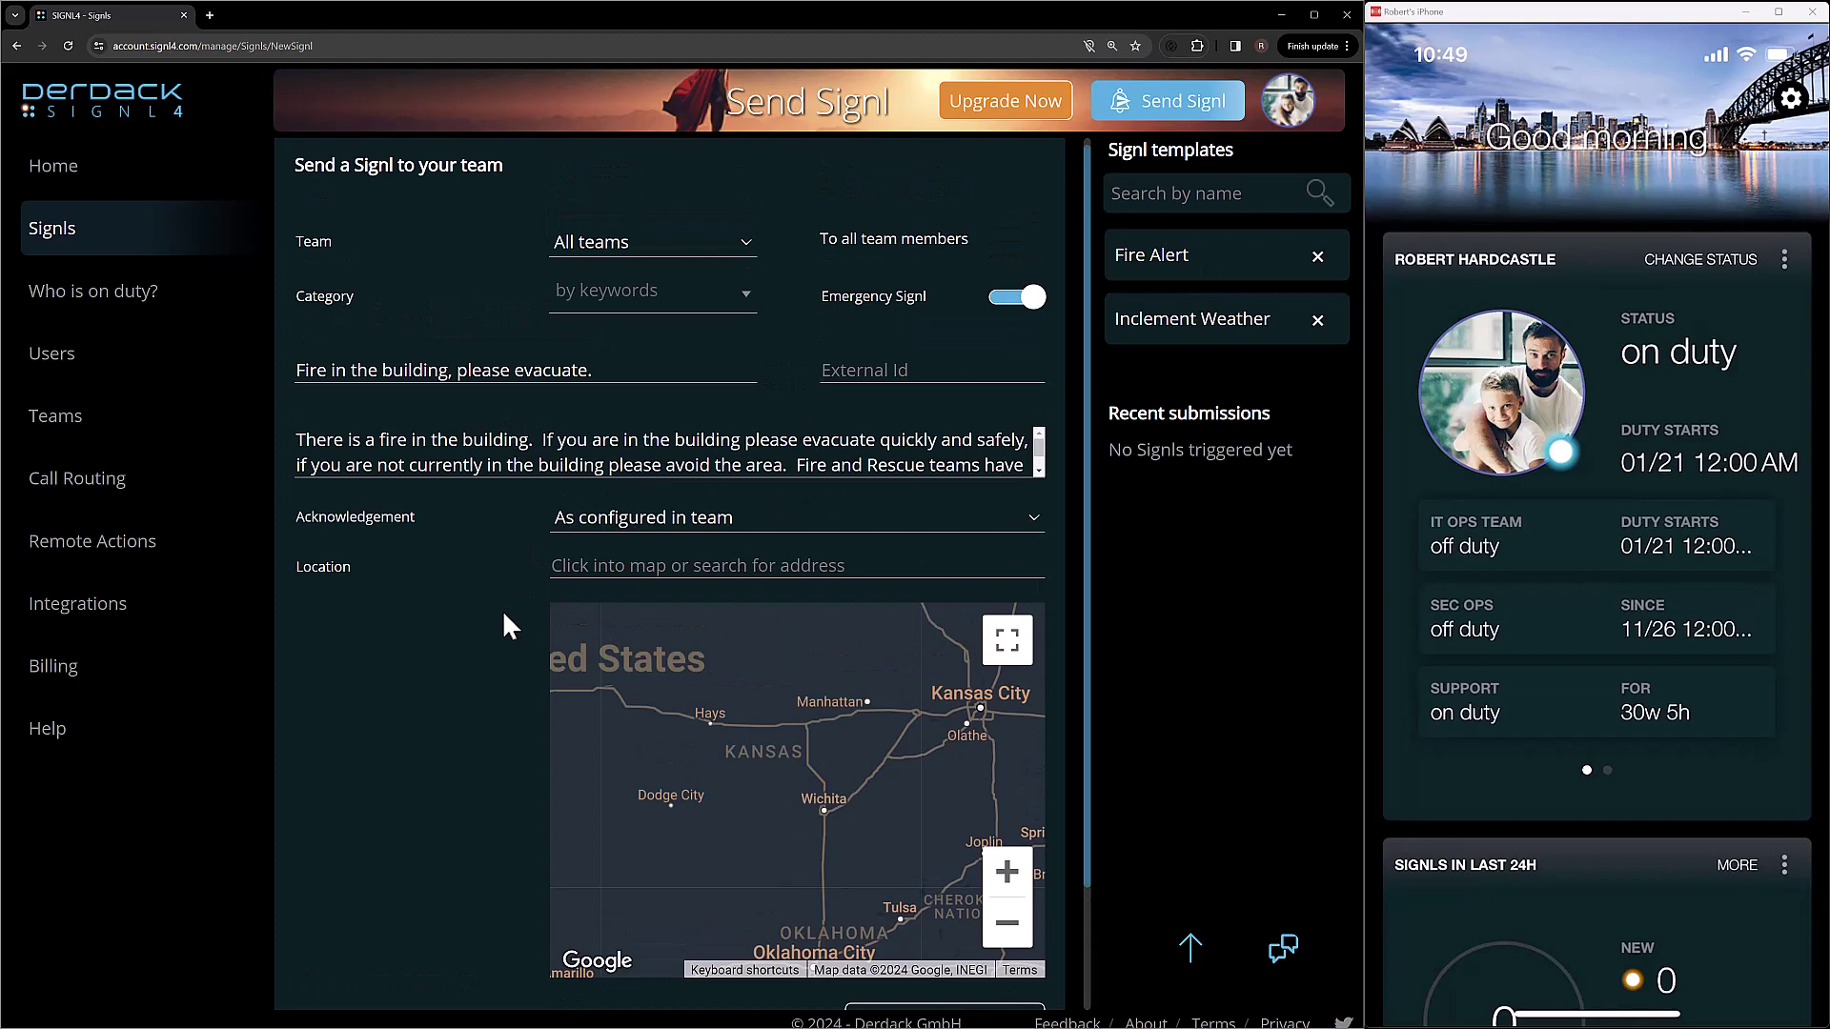
left_click(1168, 353)
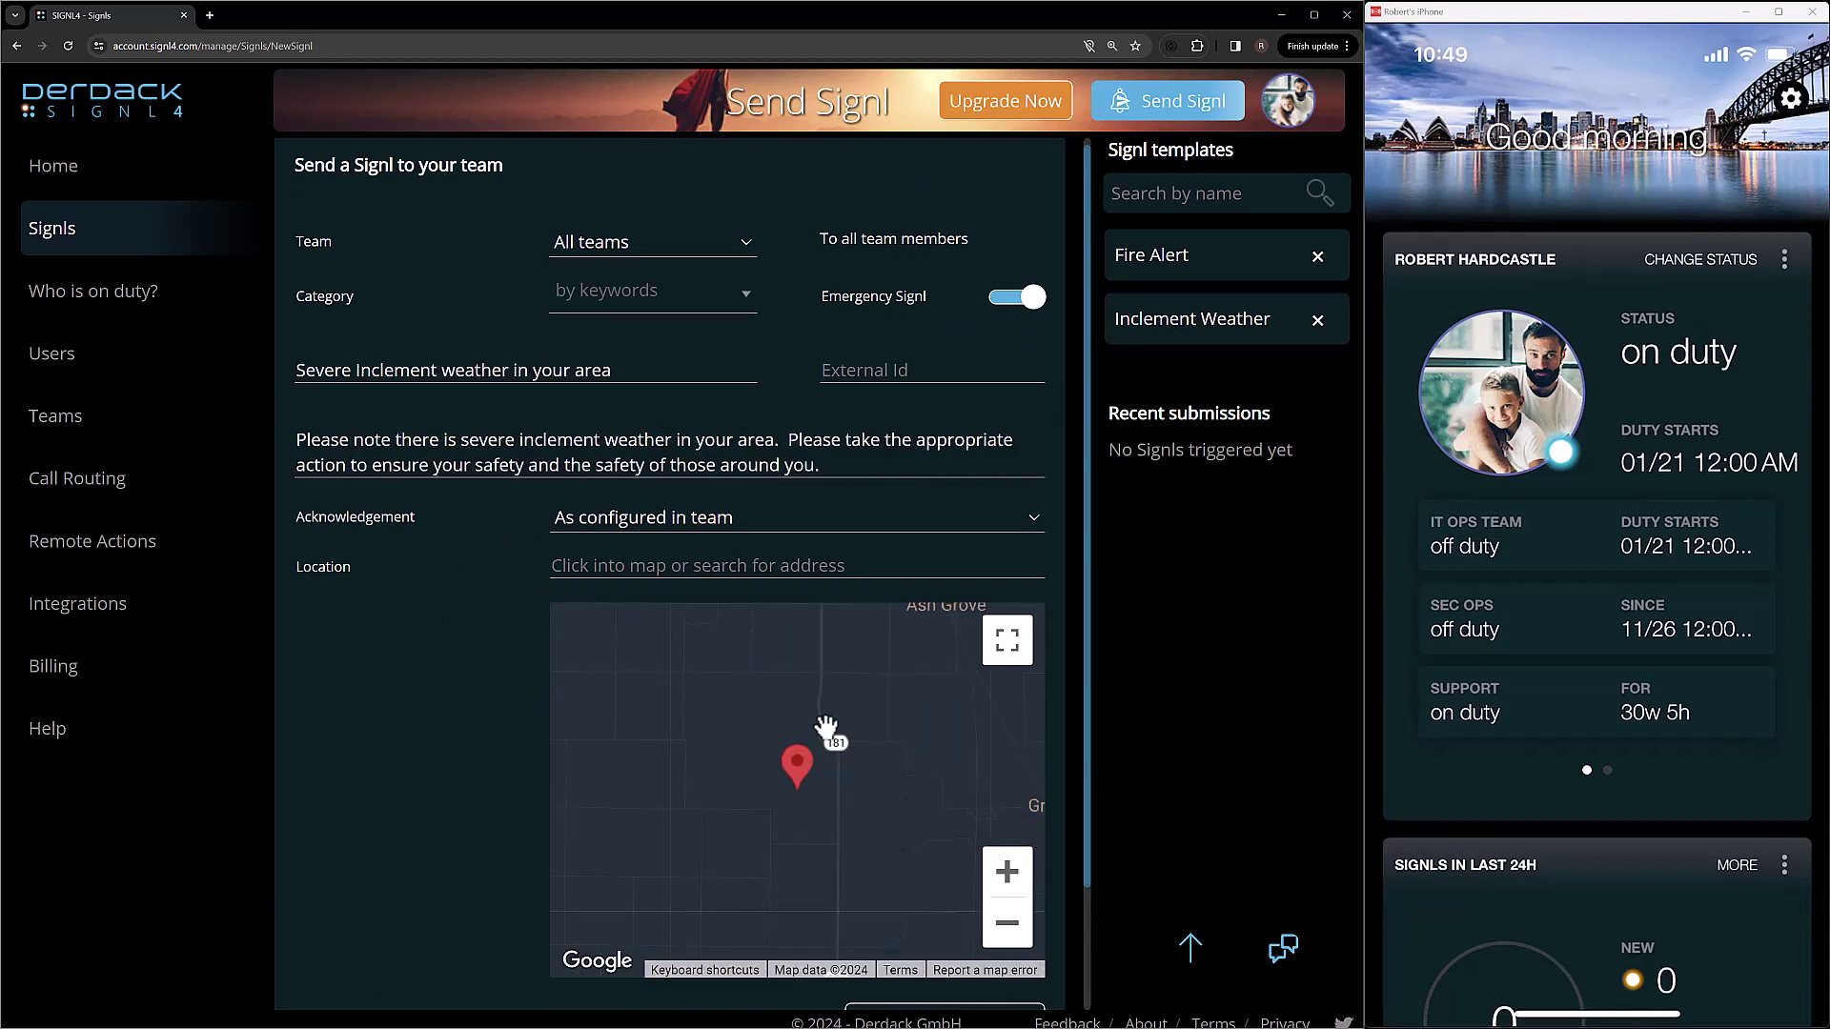
scroll(820, 734, "down", 3)
scroll(840, 729, "down", 3)
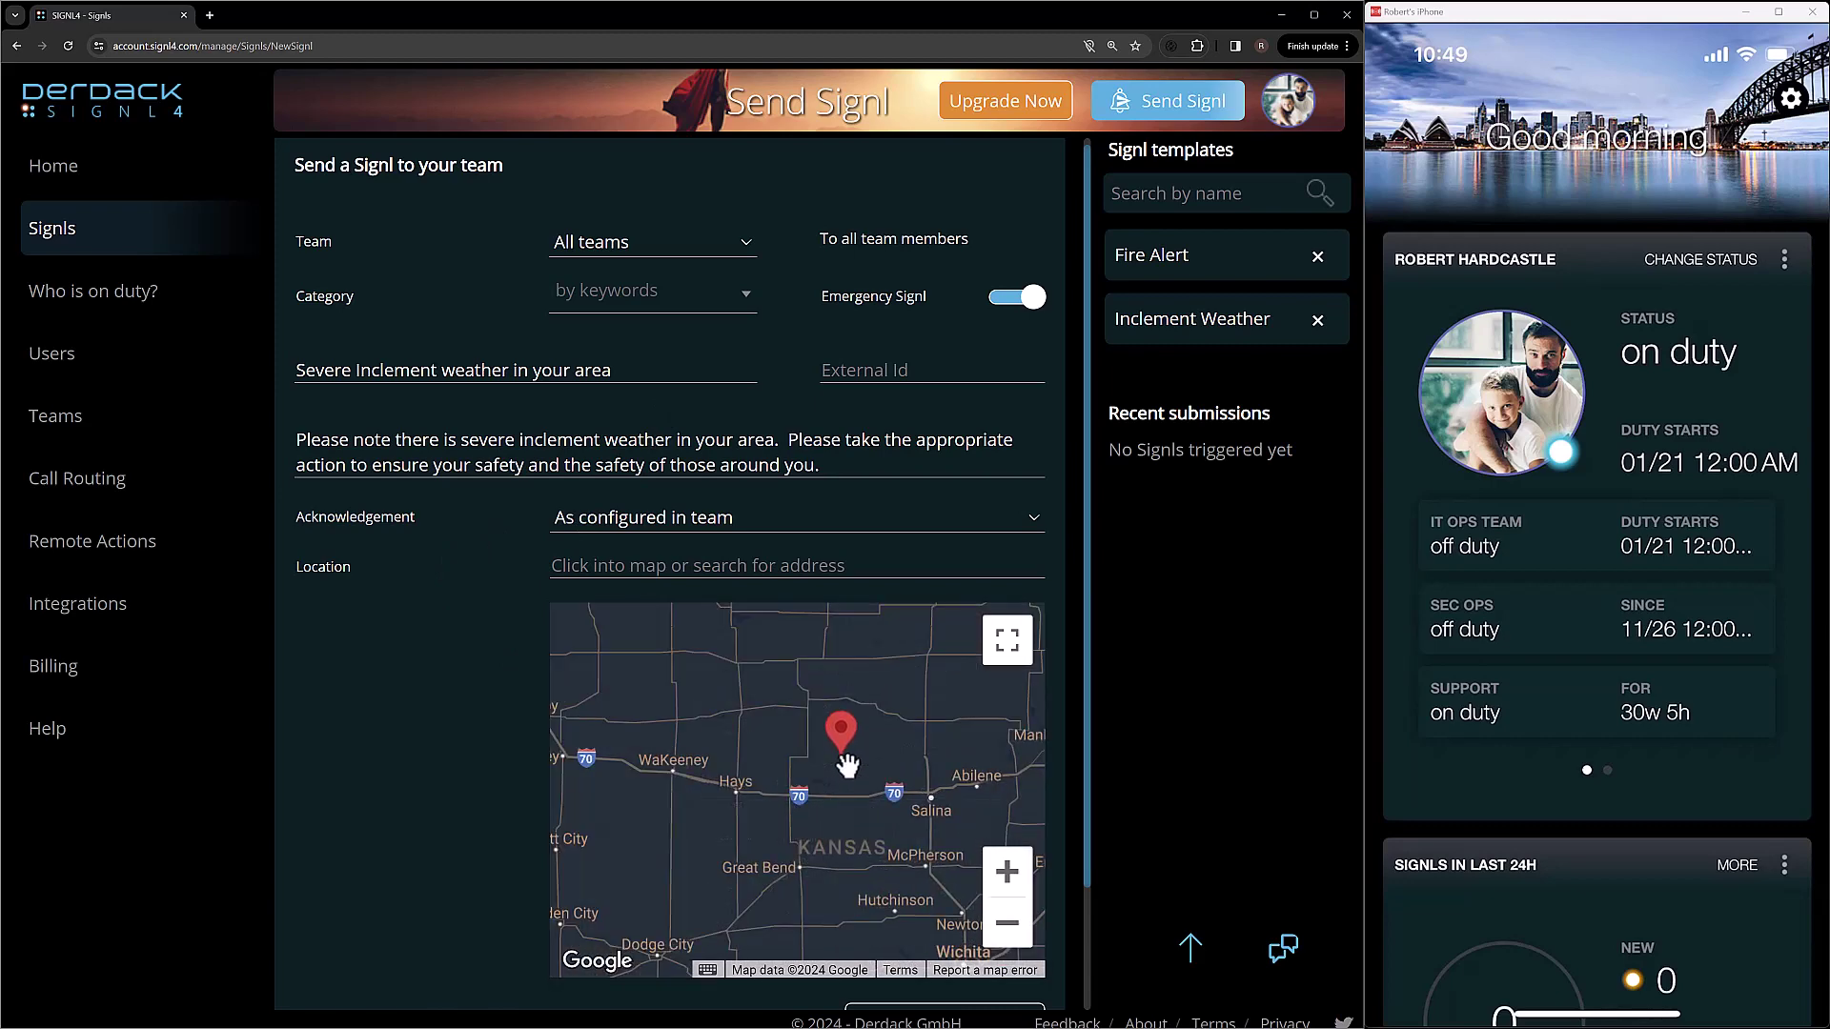
scroll(847, 763, "up", 2)
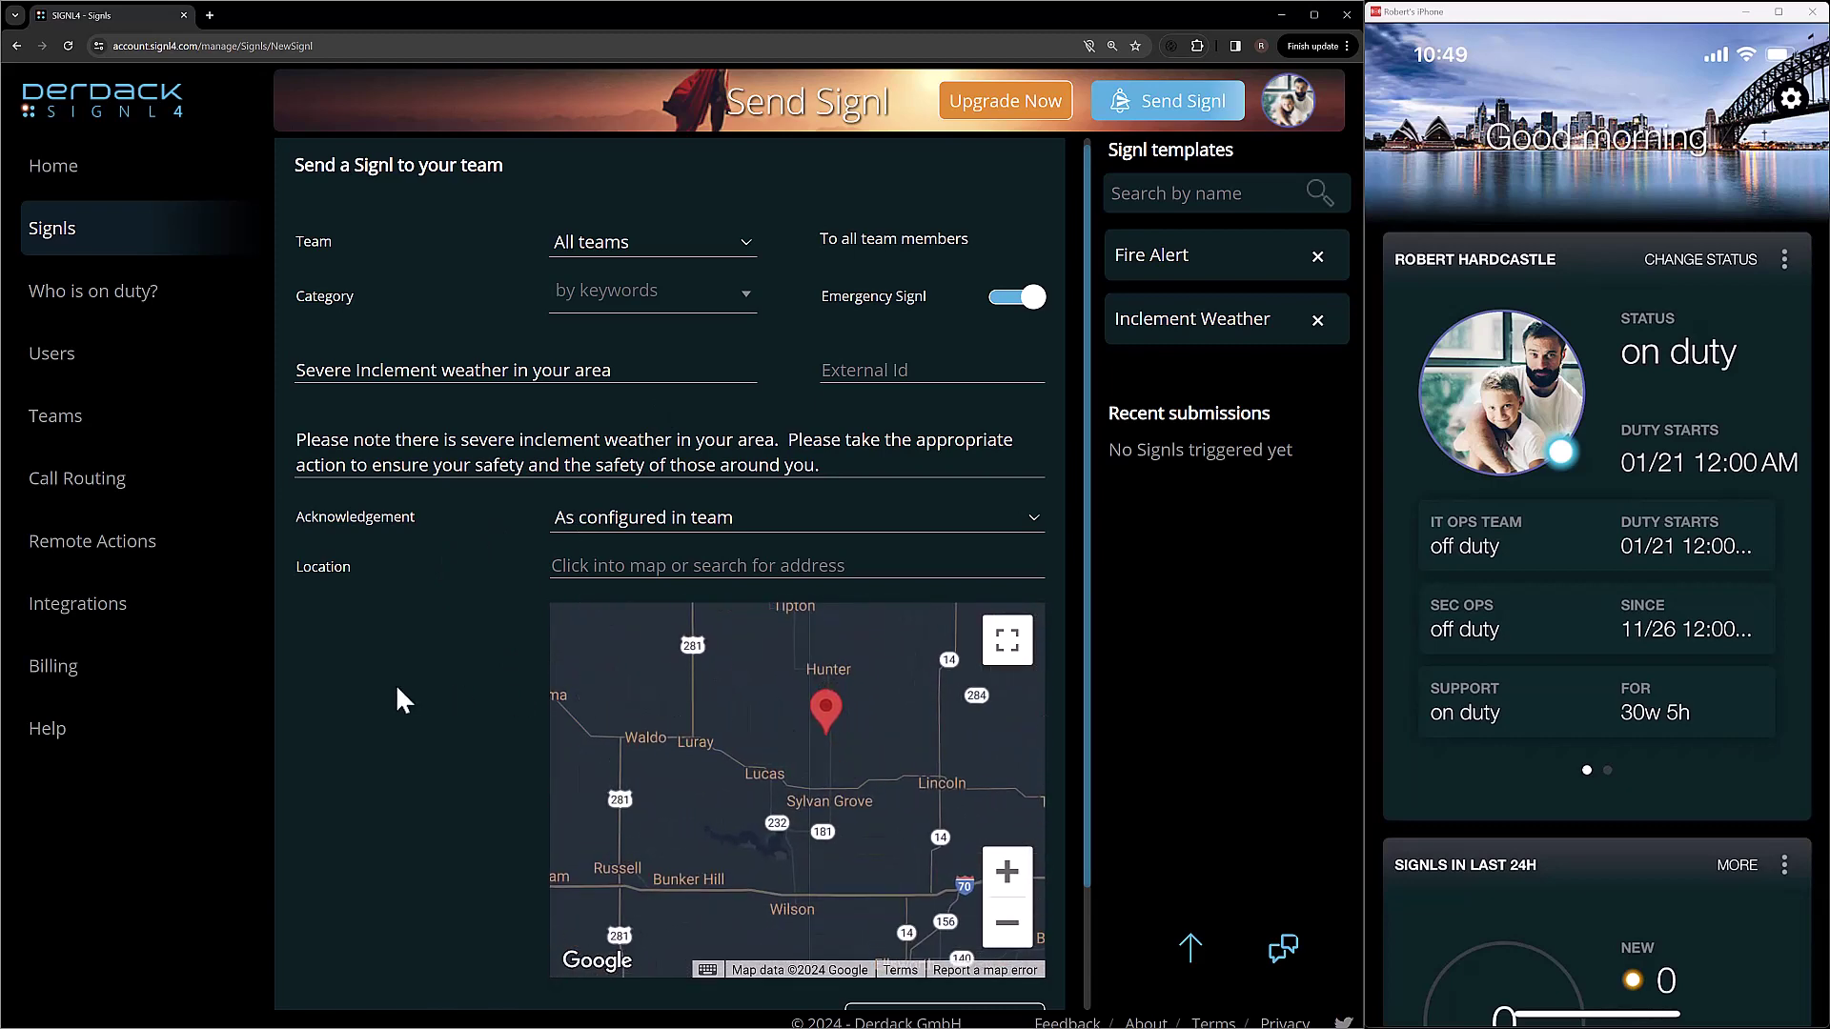
- Move the pin west of Sylvan Grove near Bunker Hill and send the weather Signl
left_click(682, 832)
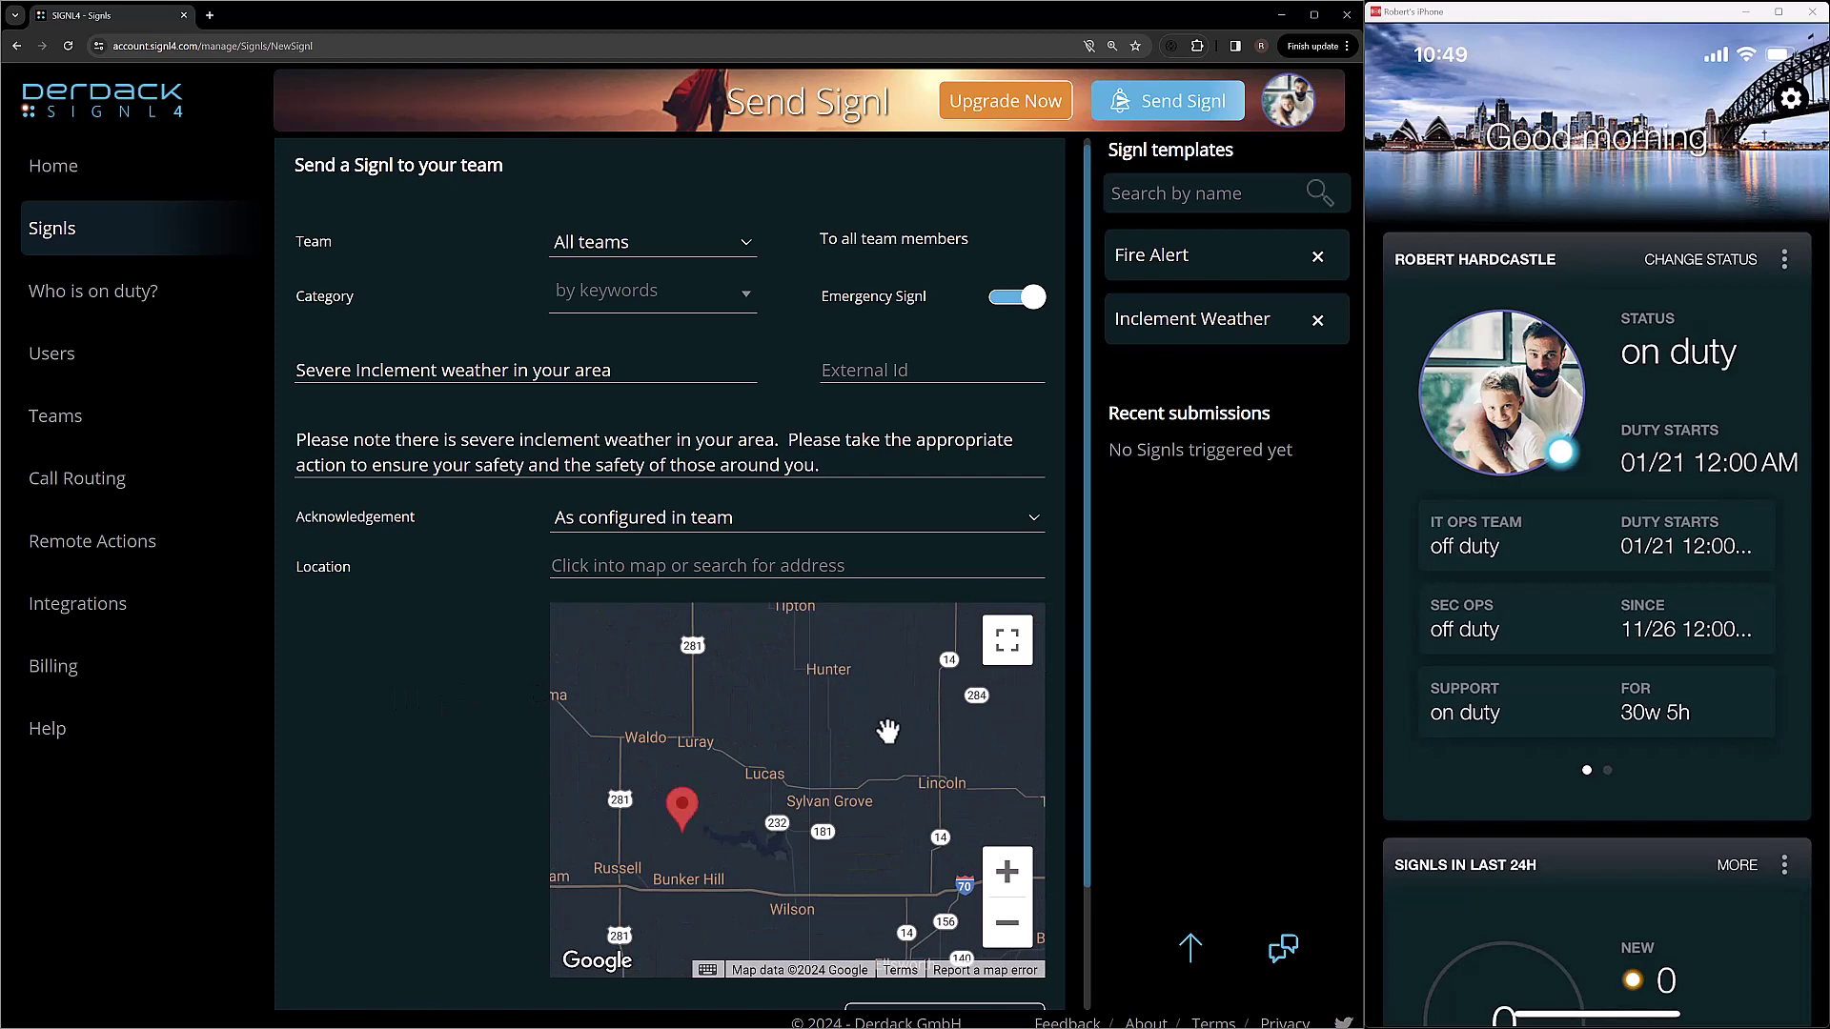
scroll(467, 753, "down", 2)
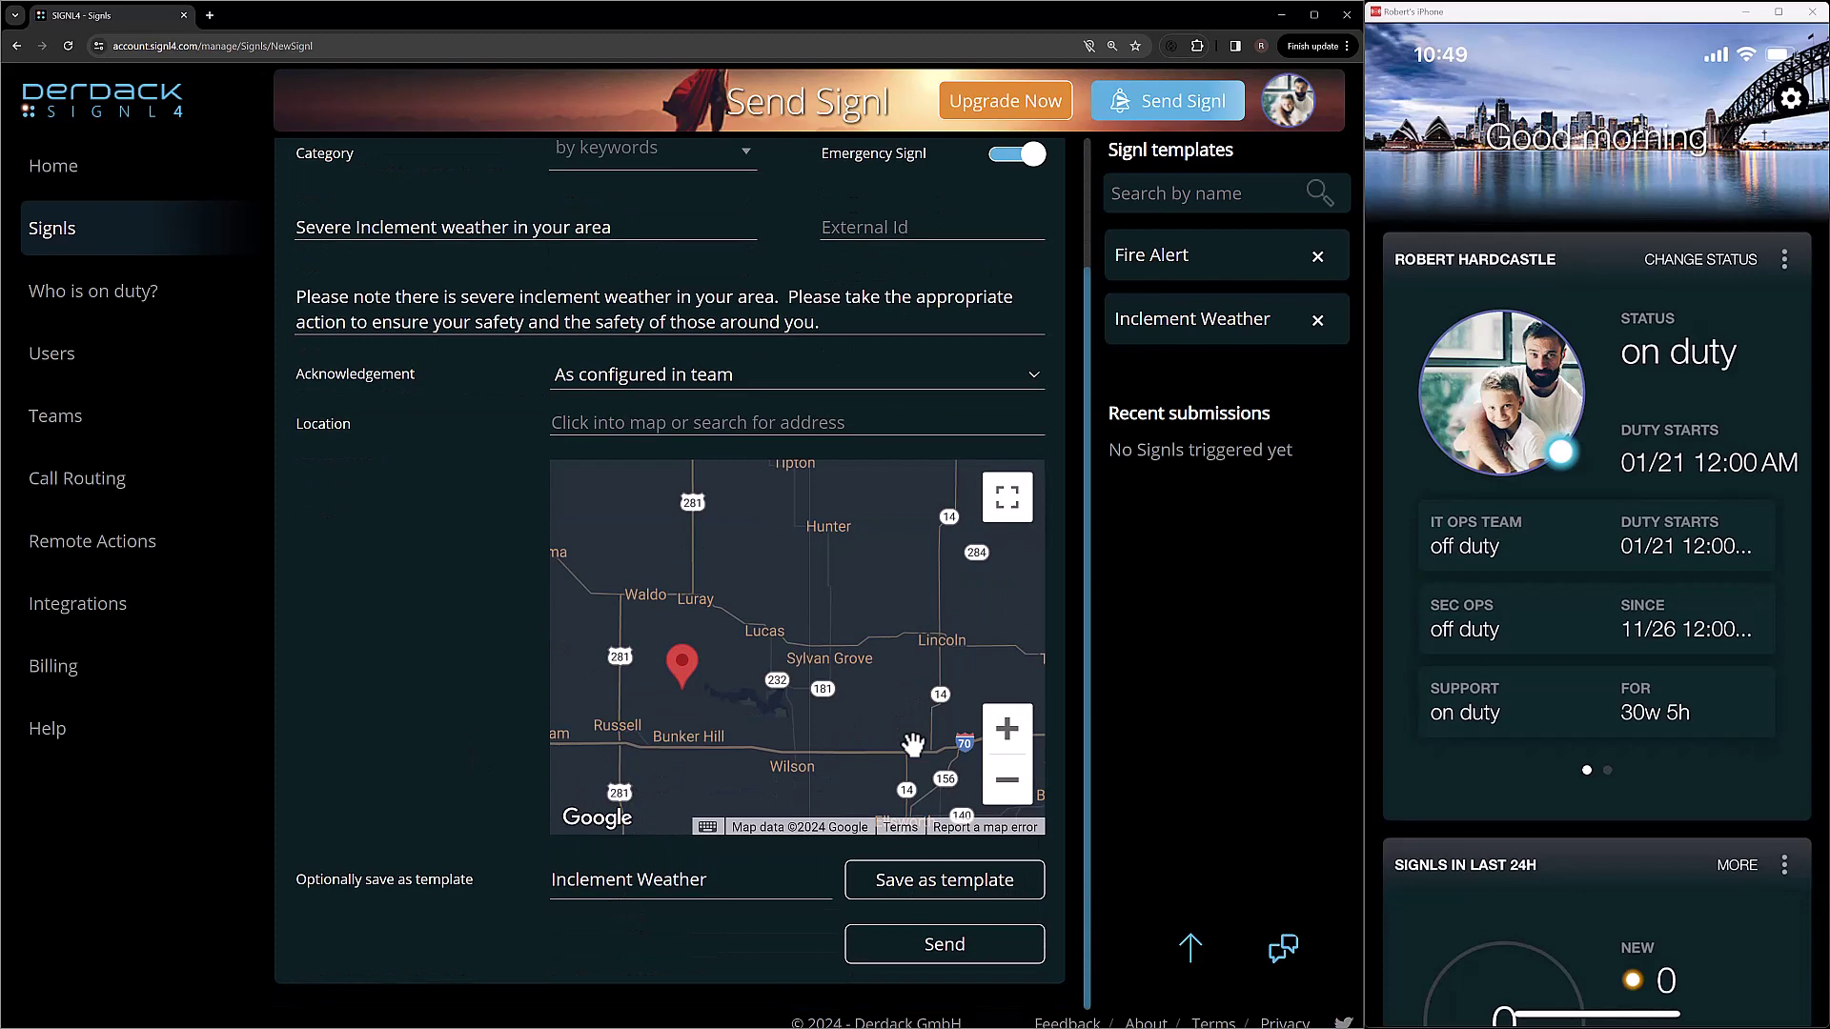
left_click(934, 958)
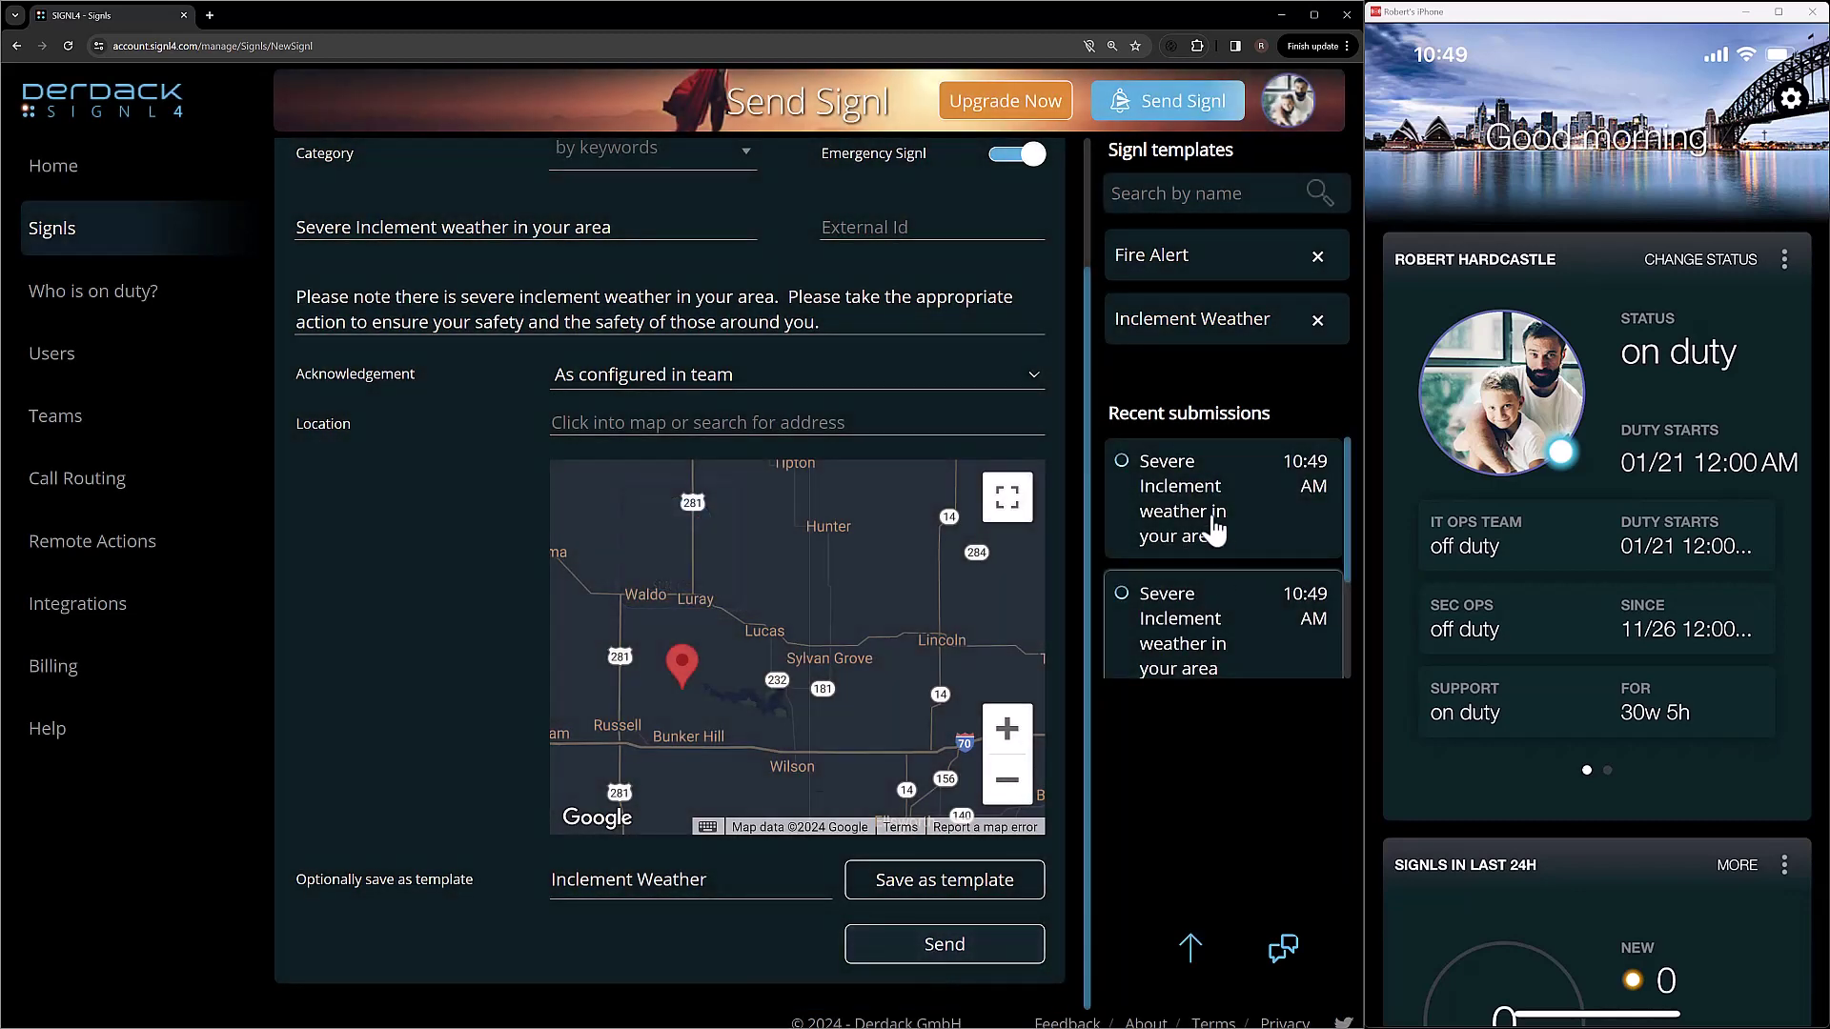
scroll(1226, 572, "down", 1)
scroll(1209, 612, "up", 1)
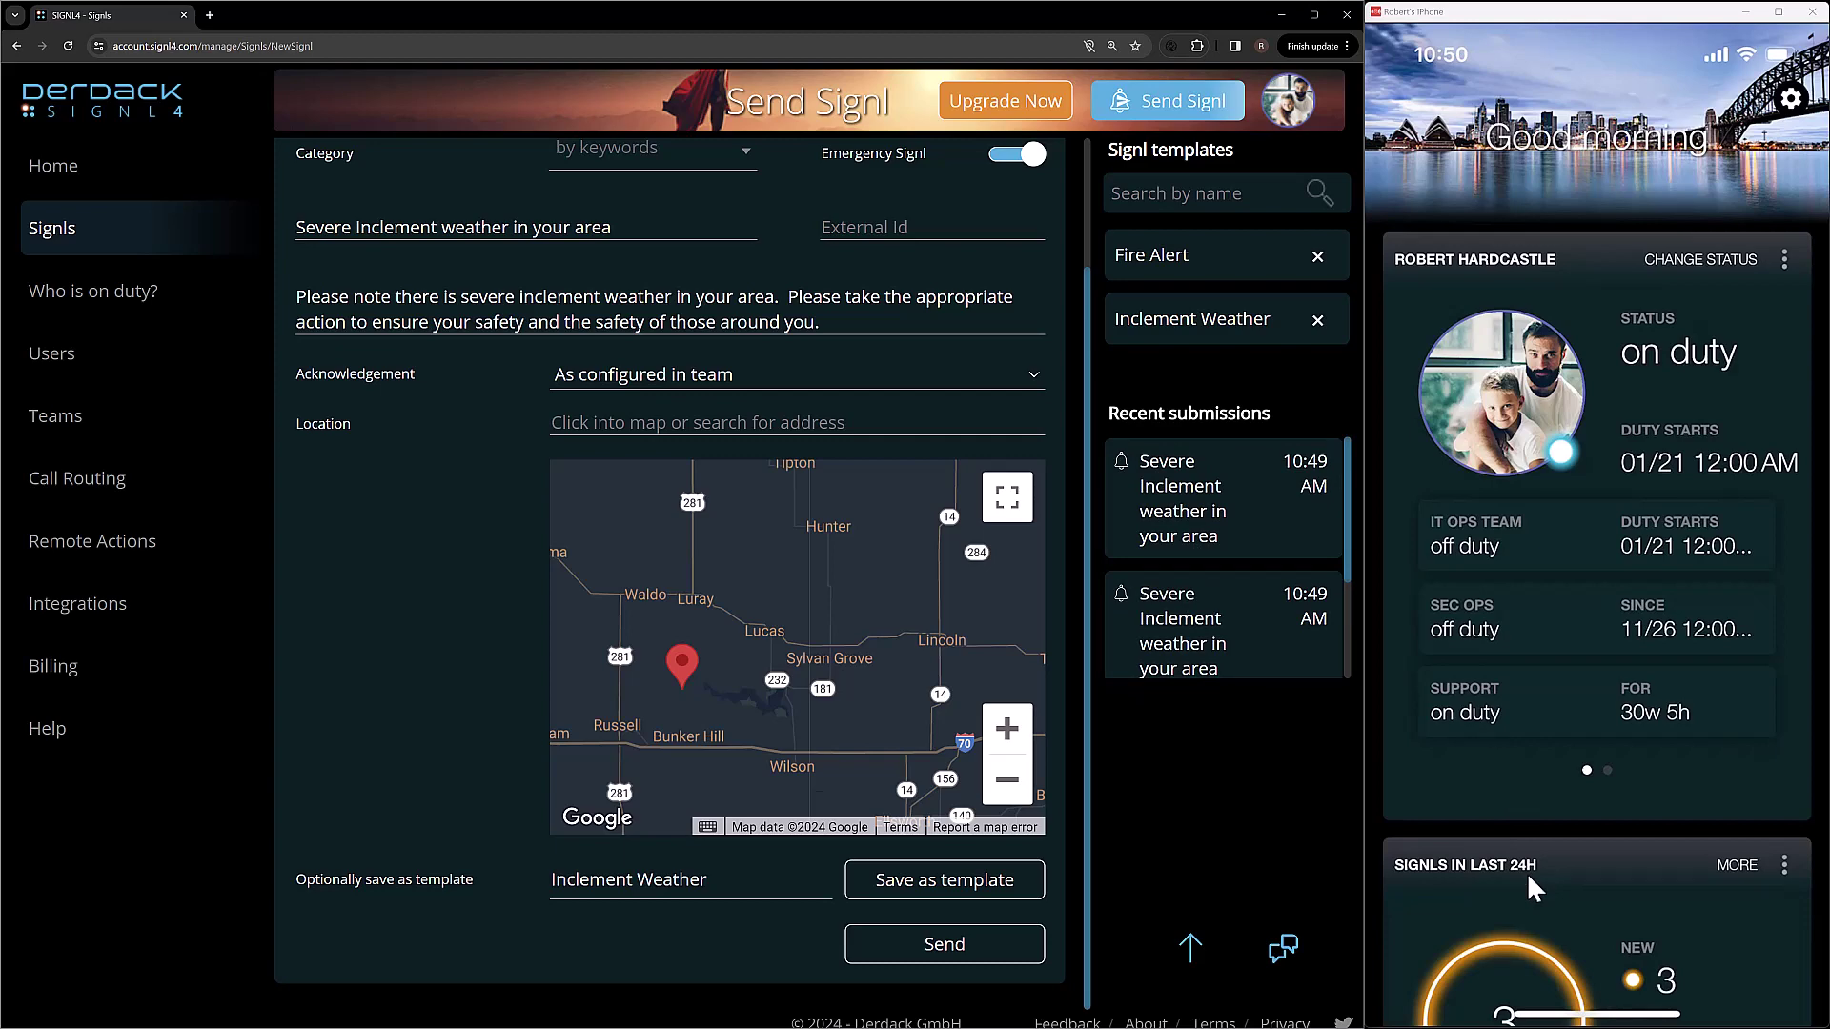
- On the phone, open the Signls in last 24h list showing the three weather alerts
scroll(1527, 872, "down", 2)
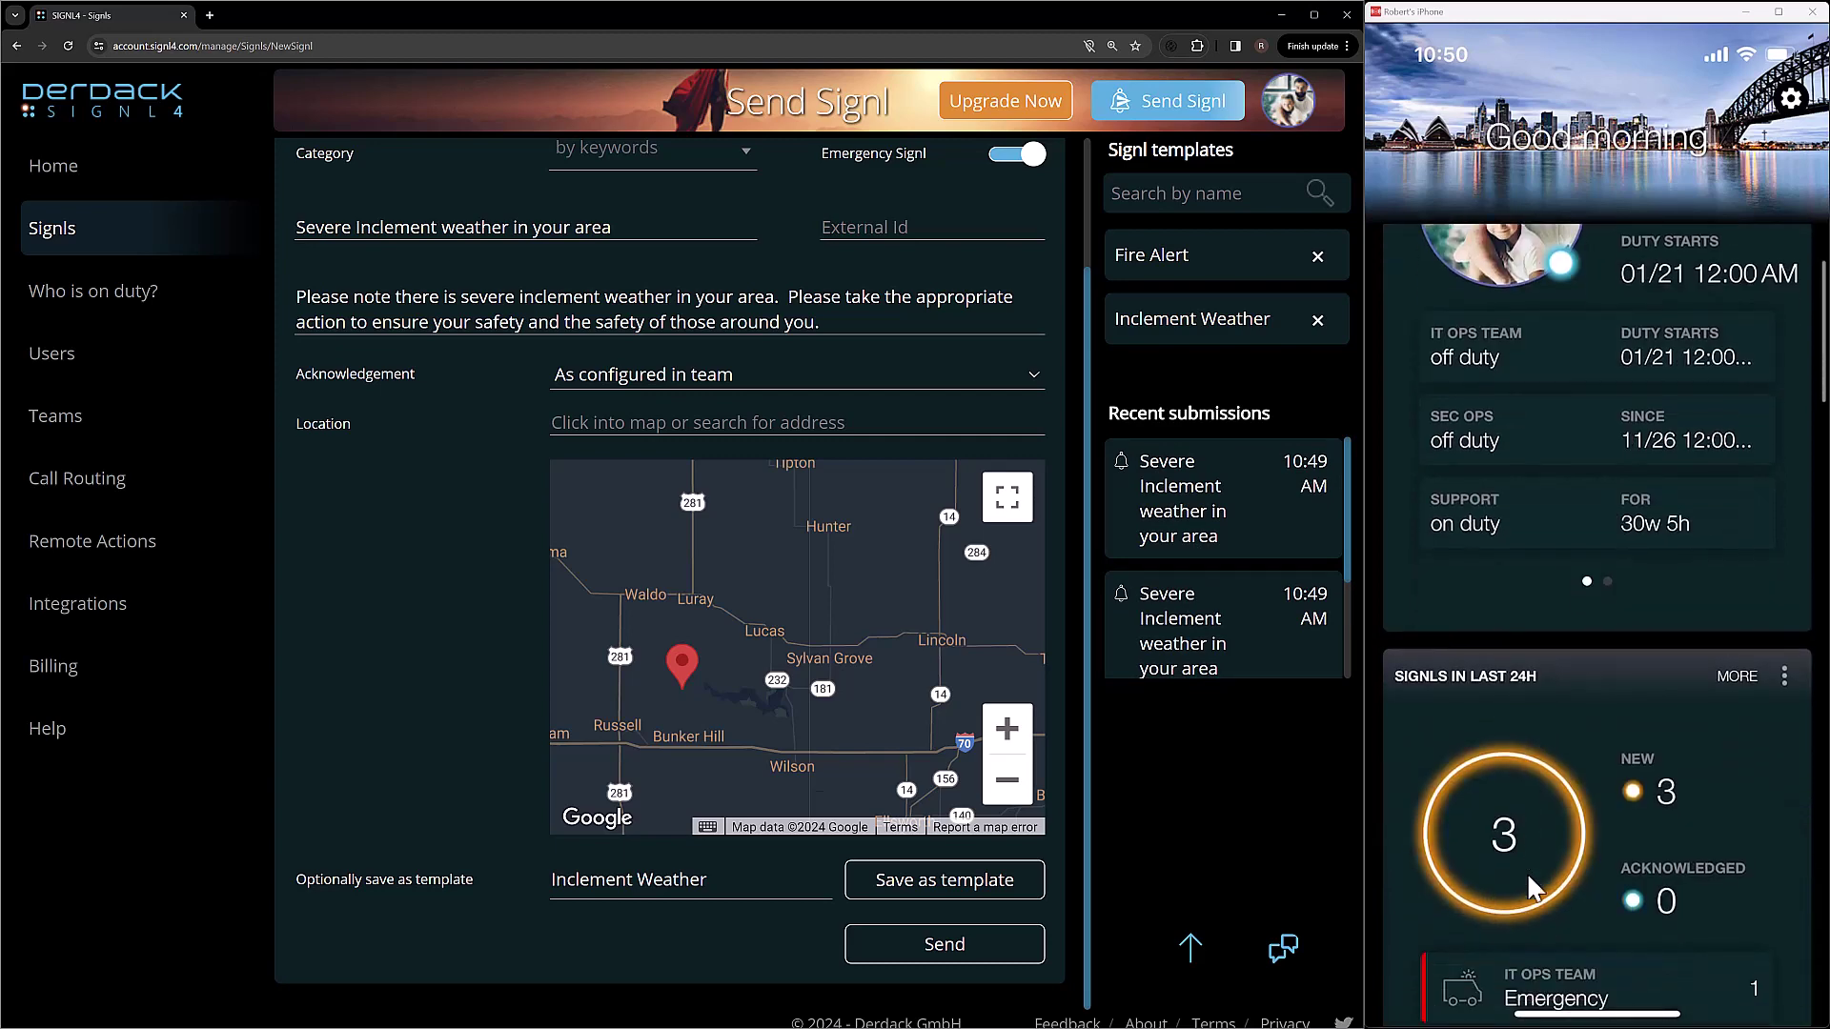
left_click(1527, 872)
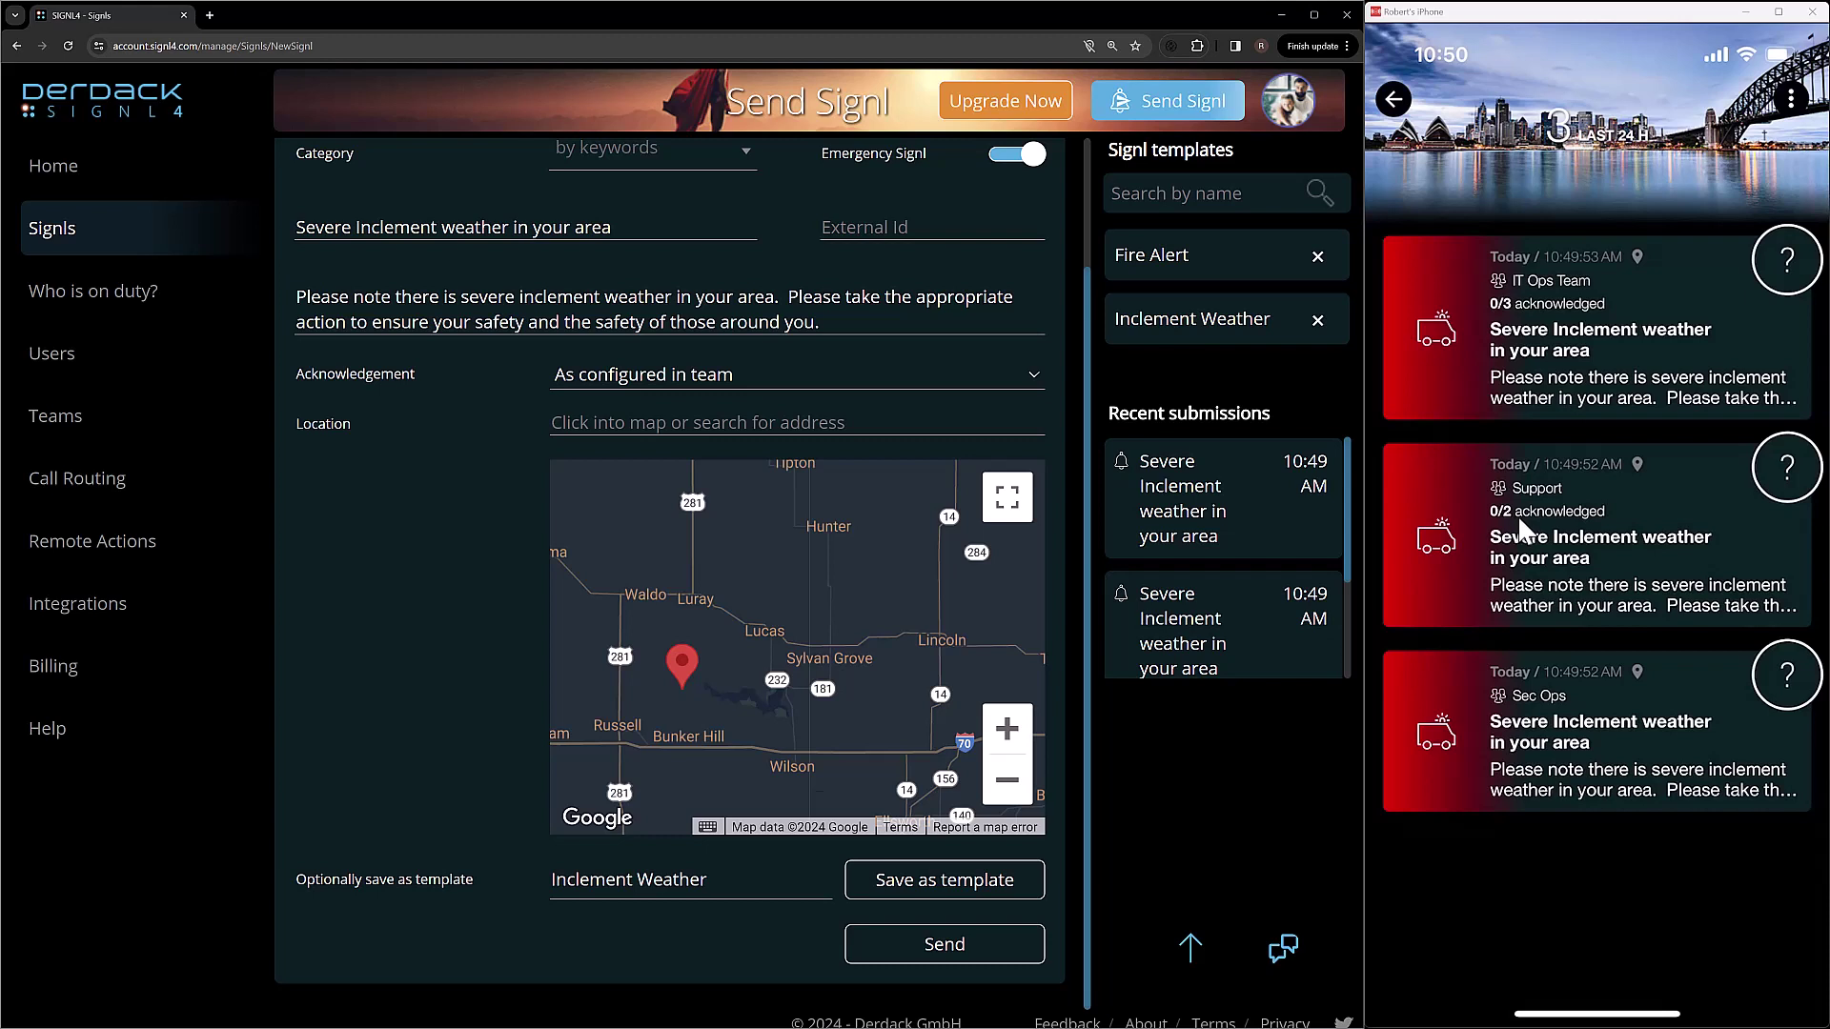
- Open the Sec Ops weather alert on the phone, acknowledge it, and review Responses and Timeline
left_click(1526, 729)
scroll(1526, 732, "down", 2)
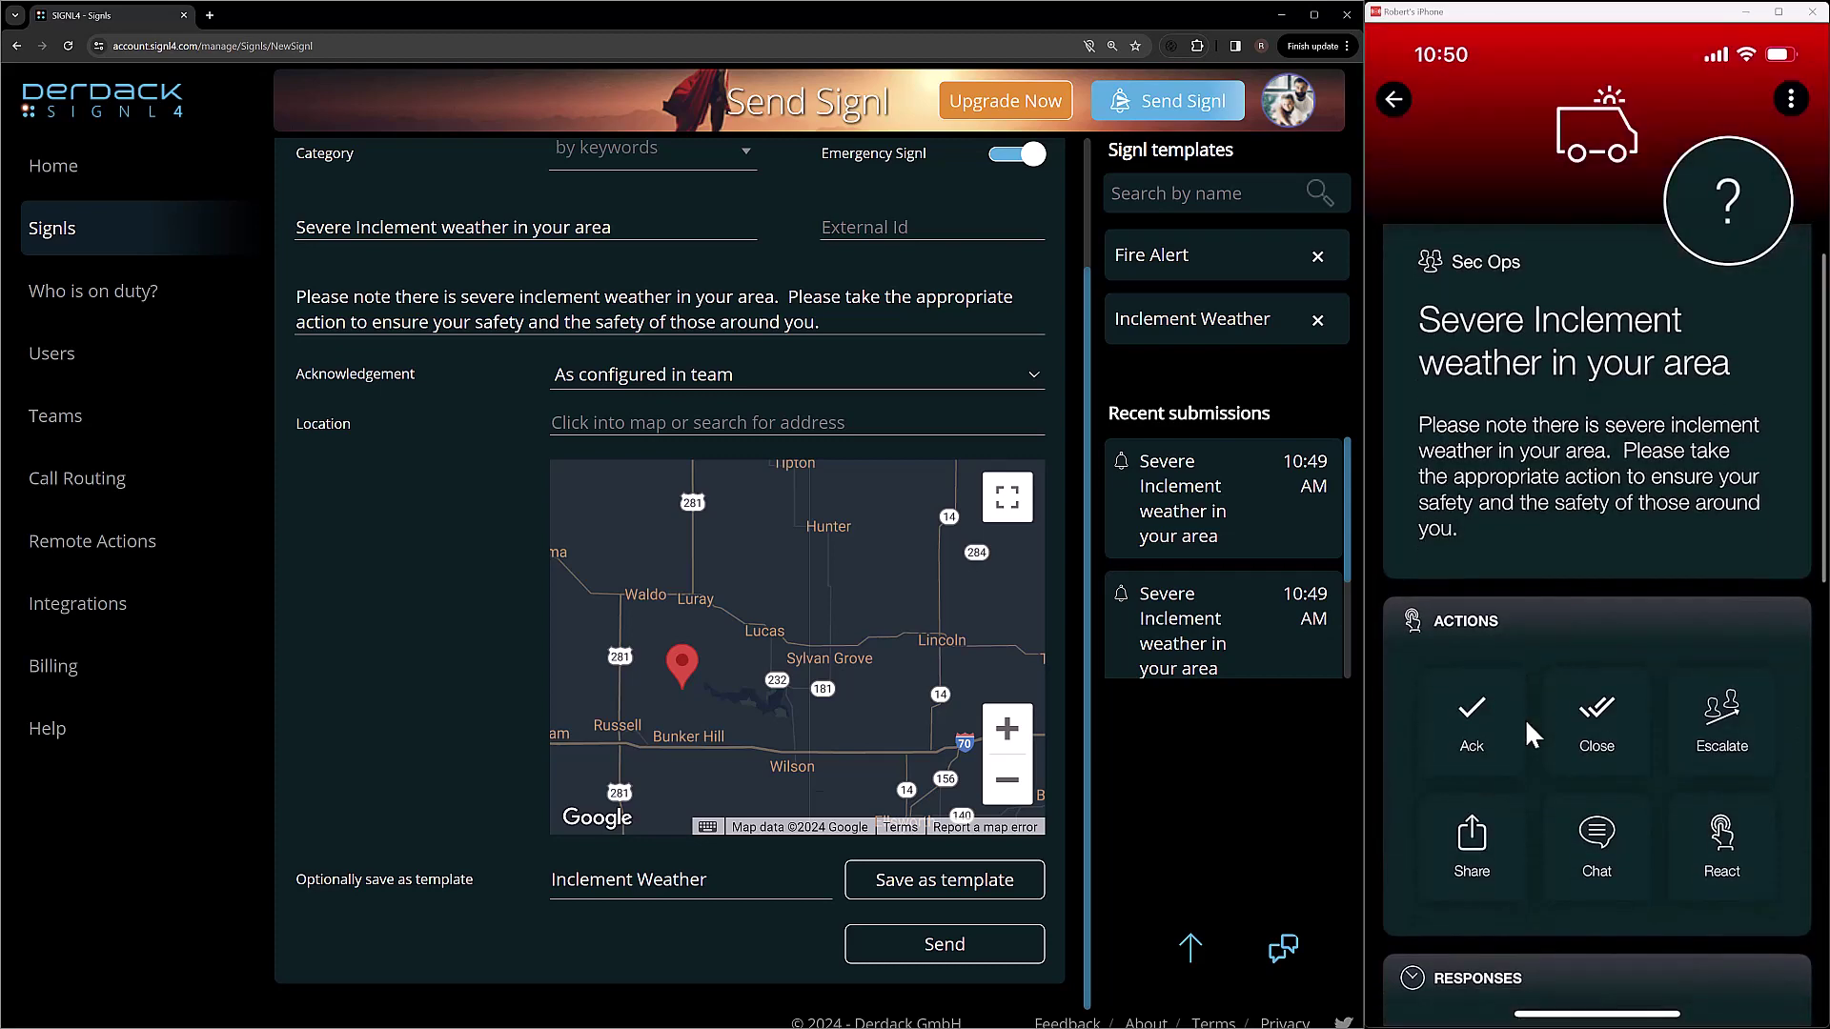
scroll(1525, 734, "down", 5)
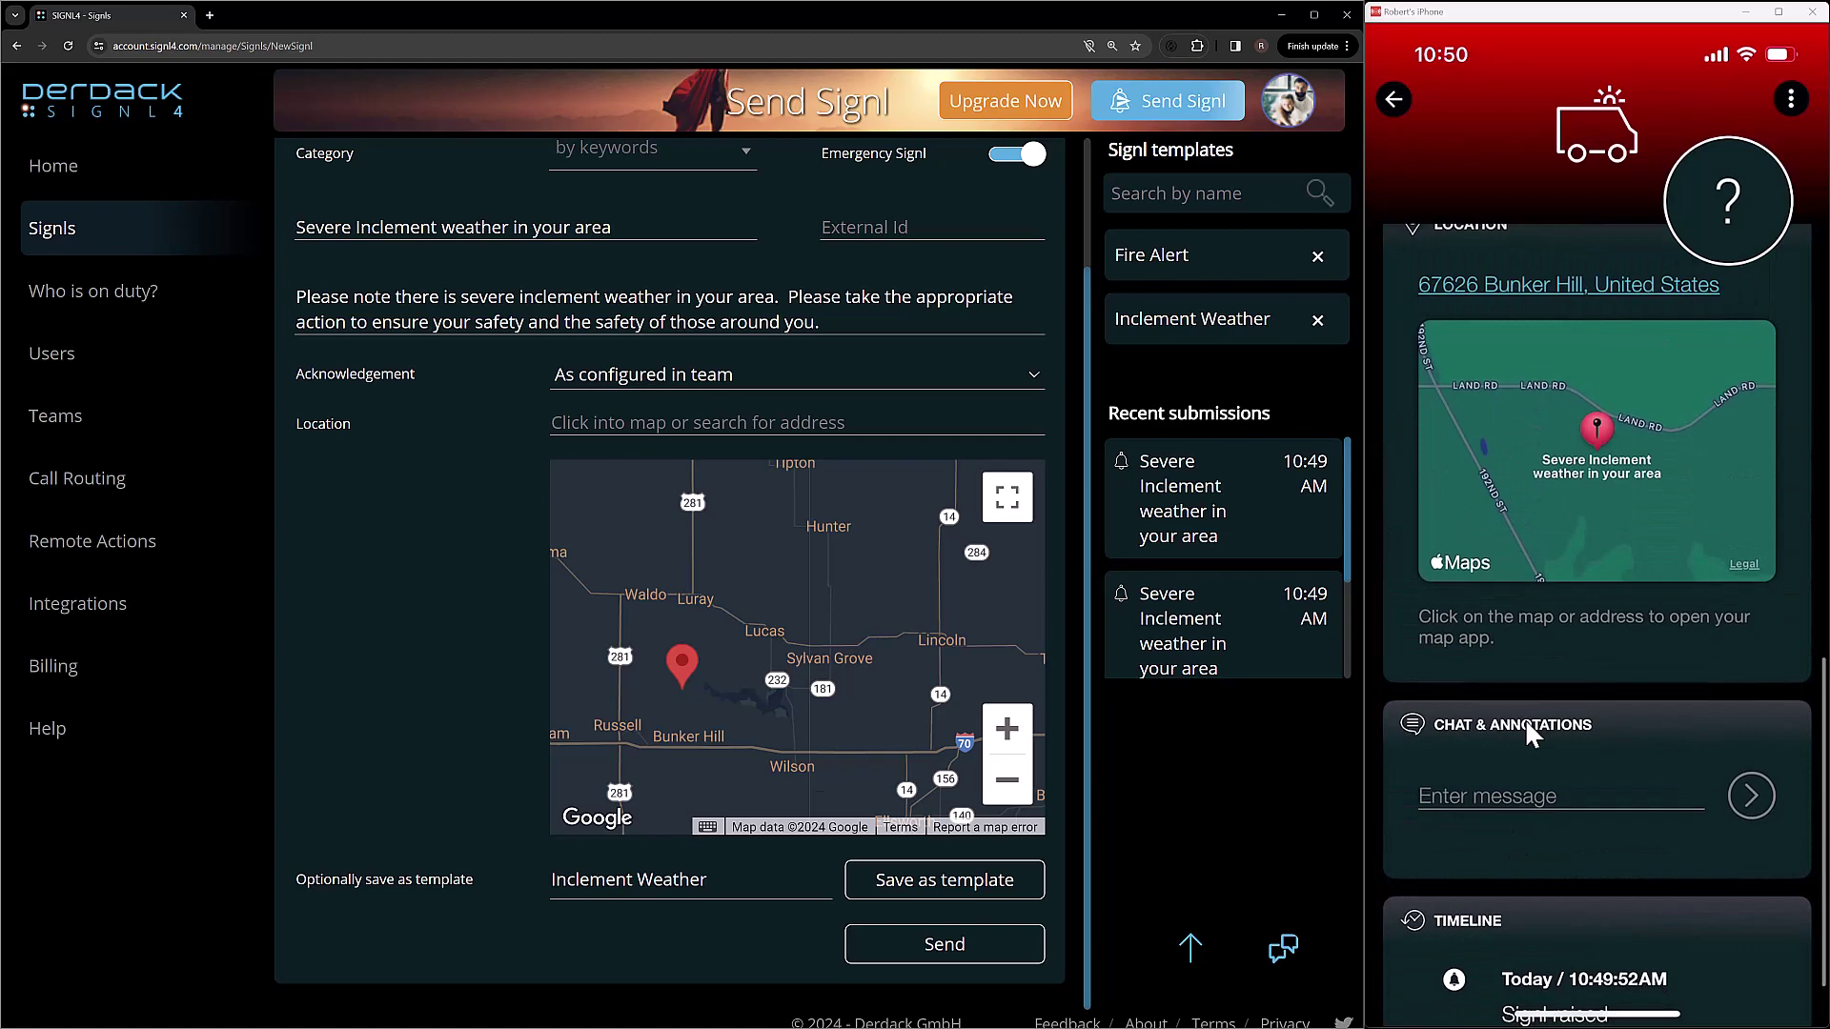
scroll(1525, 718, "up", 8)
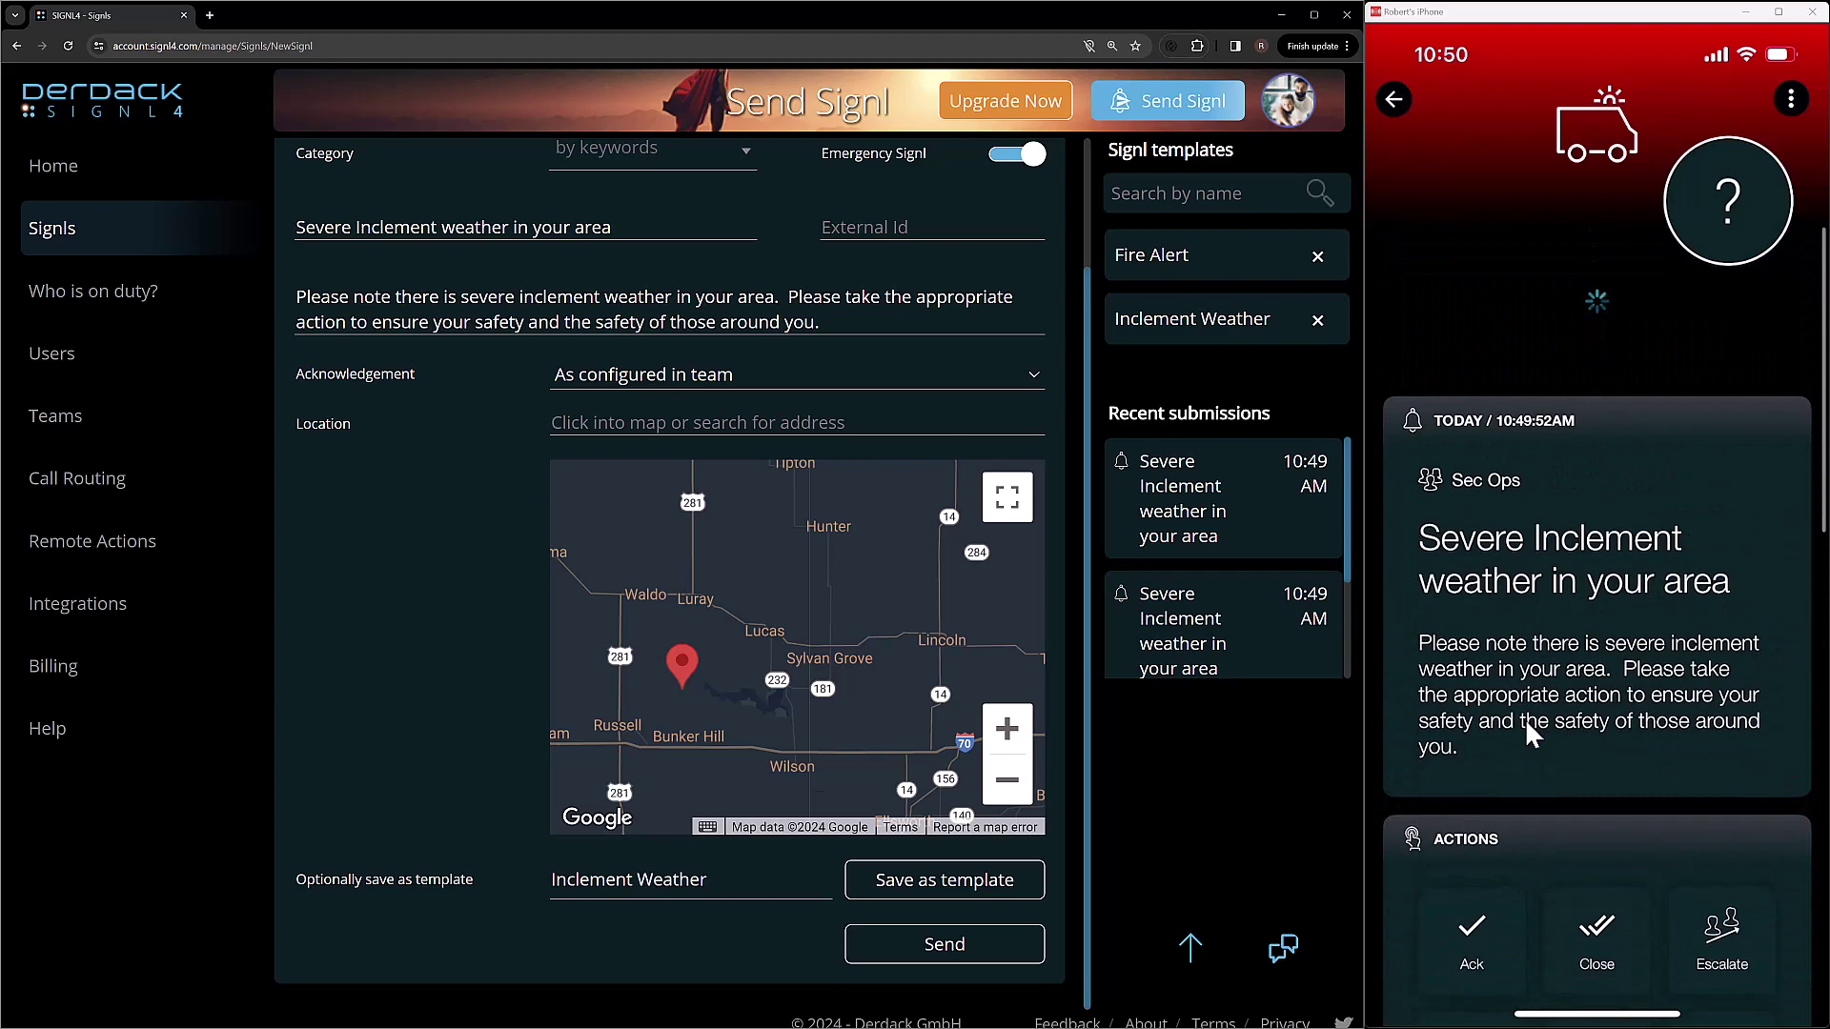
scroll(1525, 718, "down", 5)
scroll(1525, 718, "up", 1)
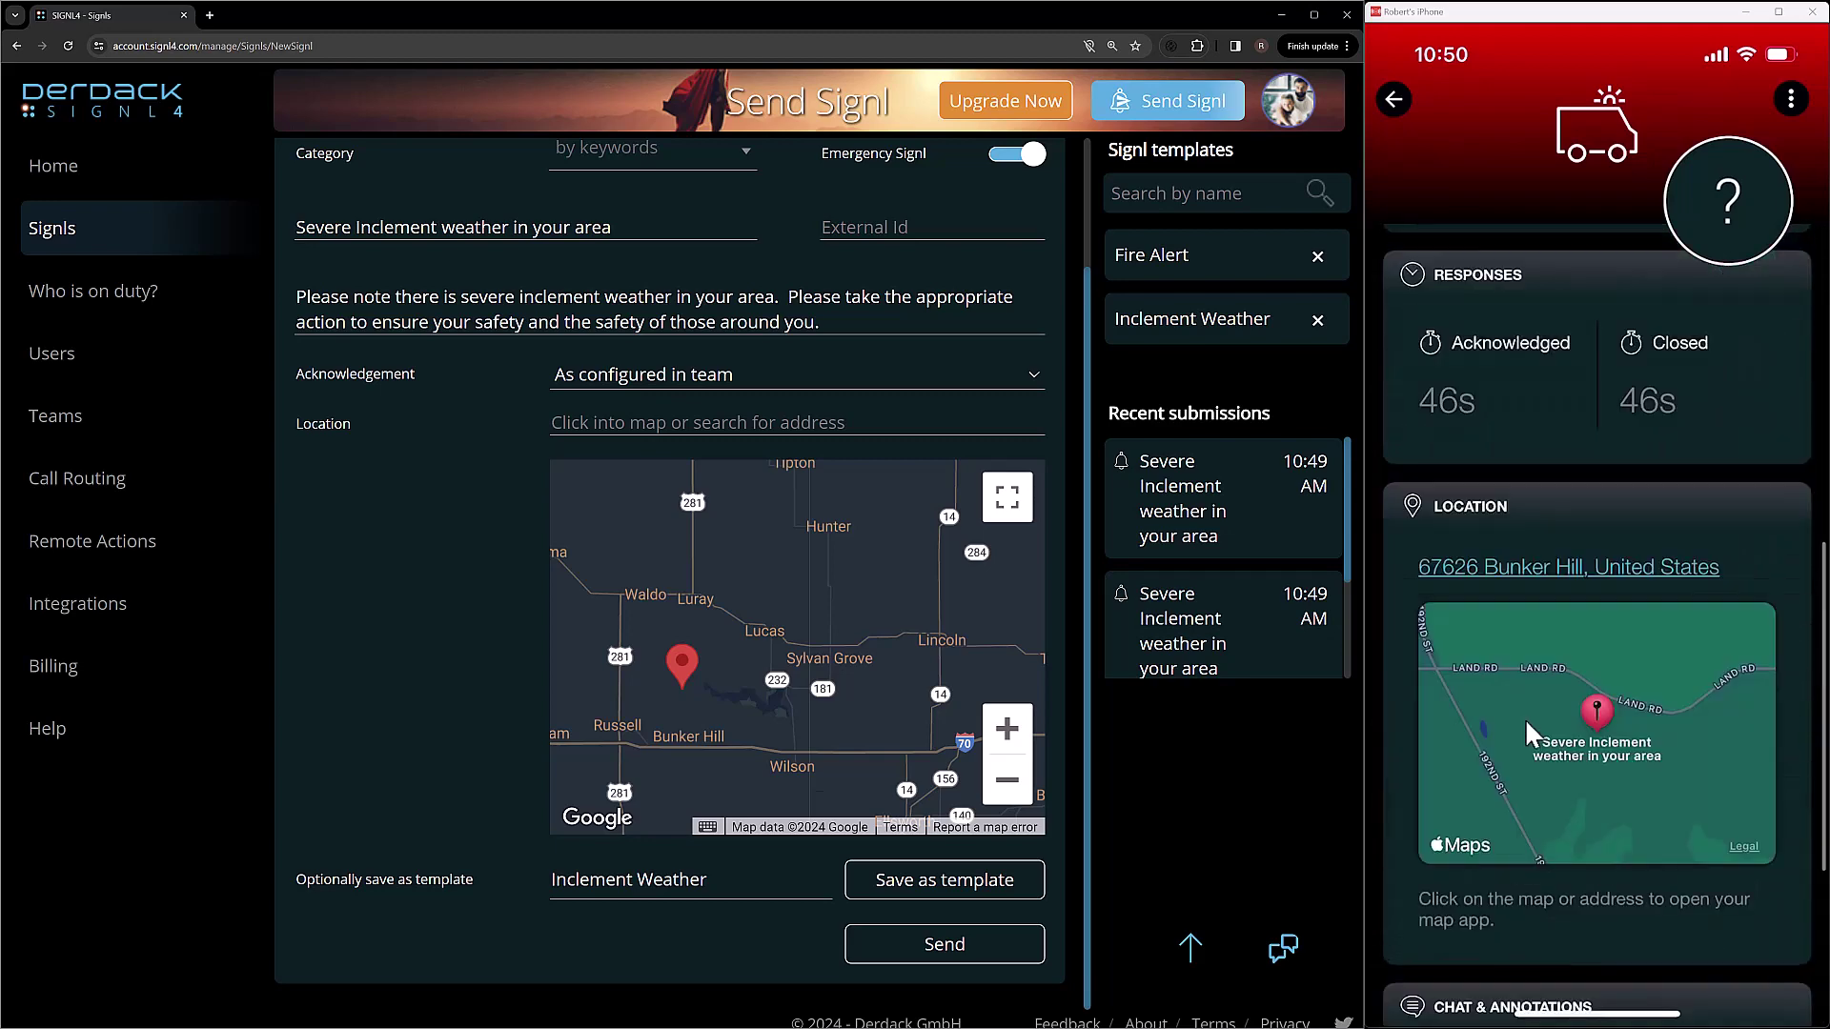
scroll(1525, 719, "down", 3)
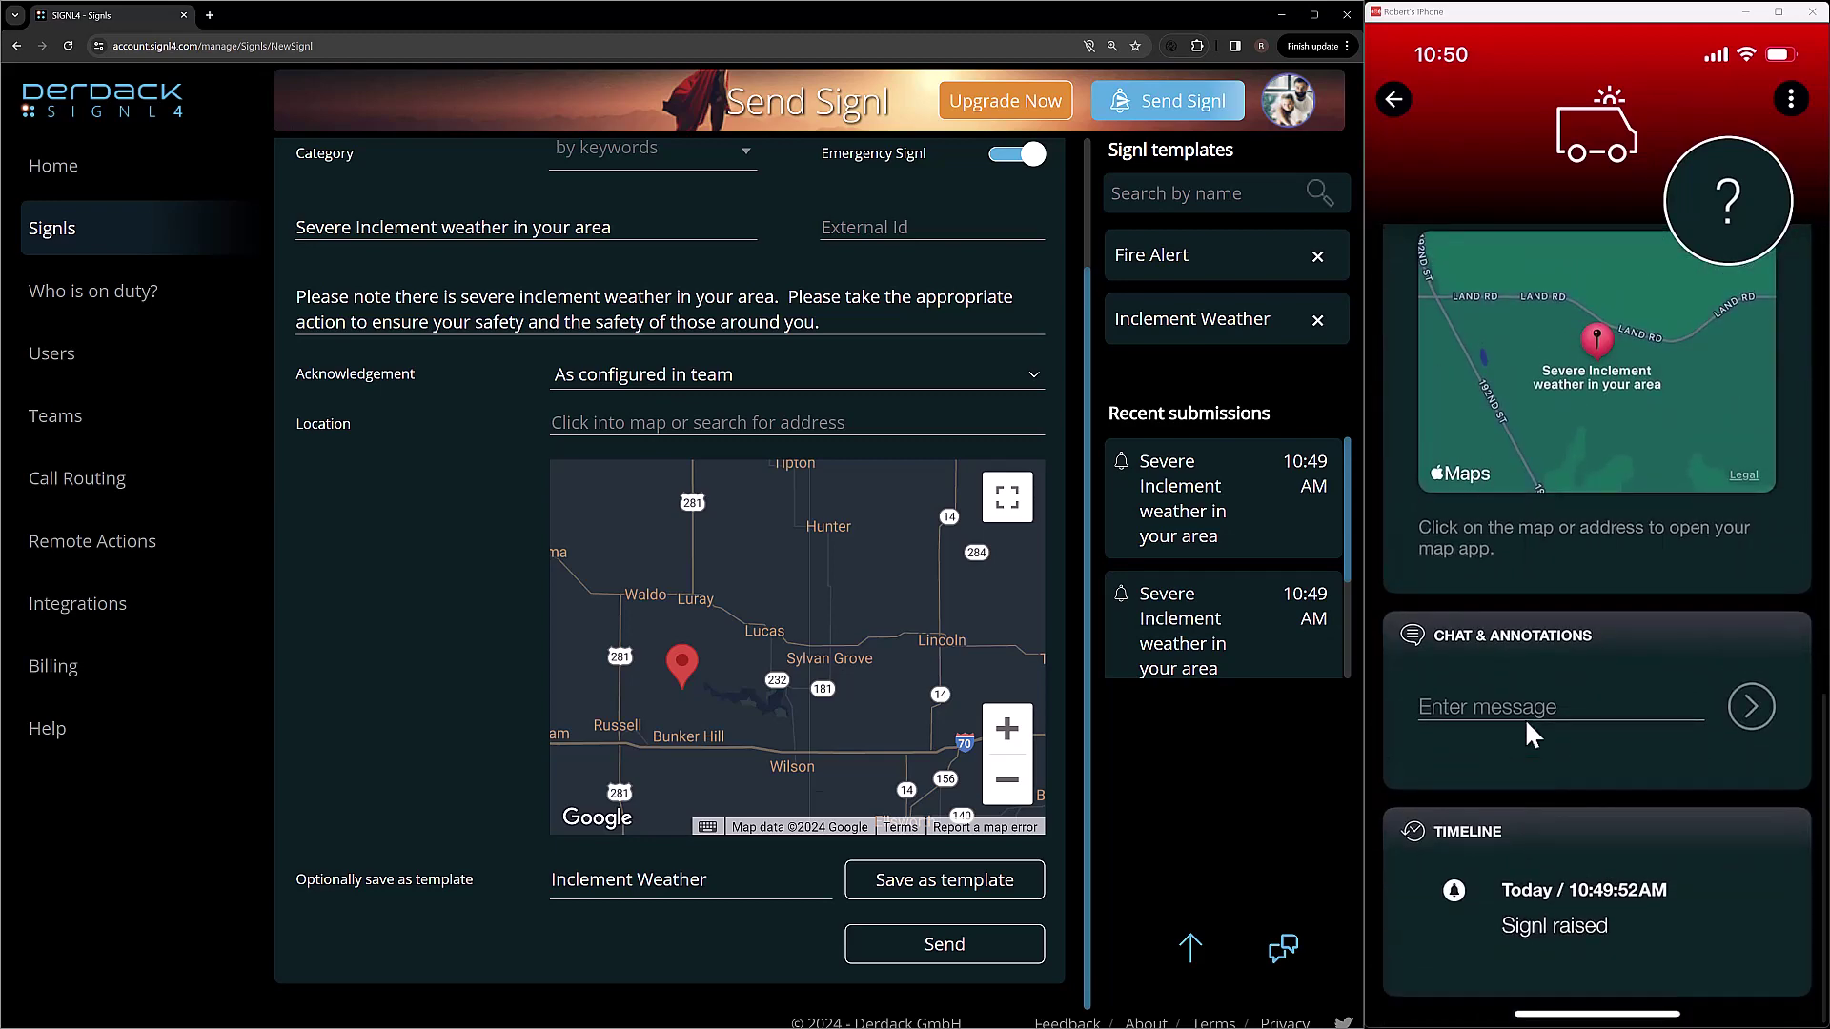
scroll(1525, 718, "up", 5)
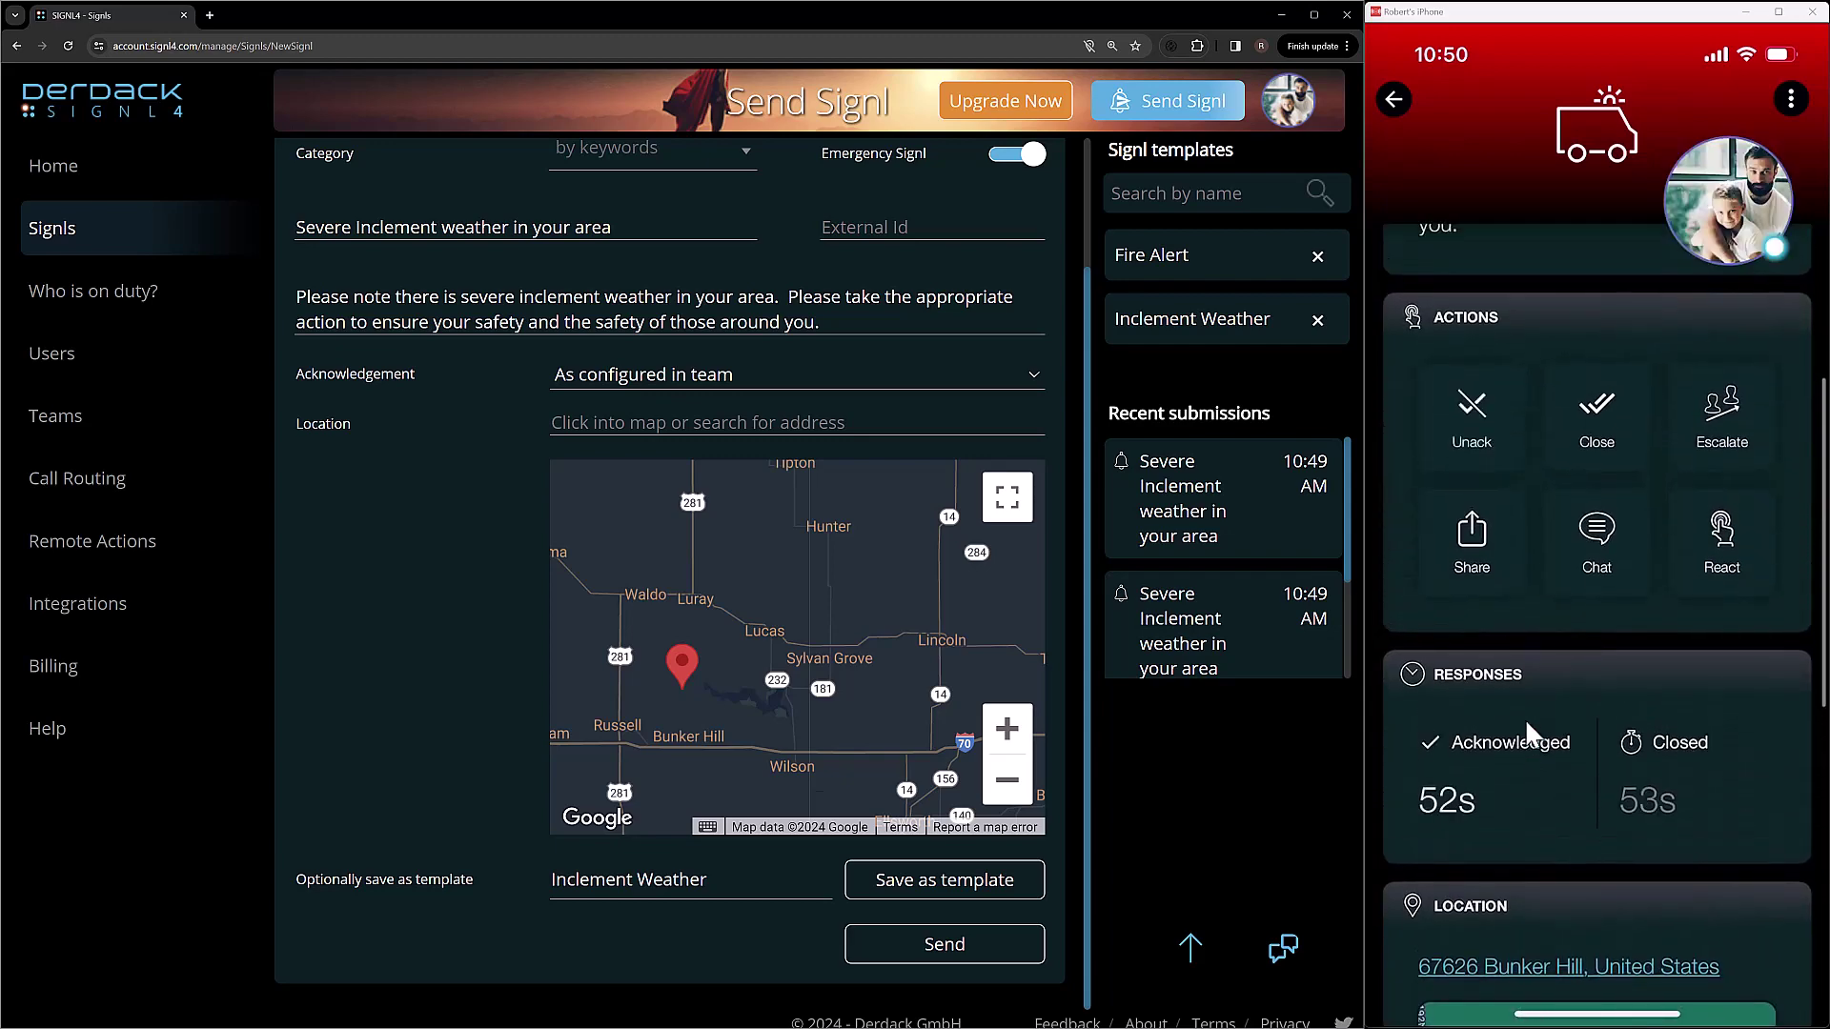
scroll(1525, 719, "down", 4)
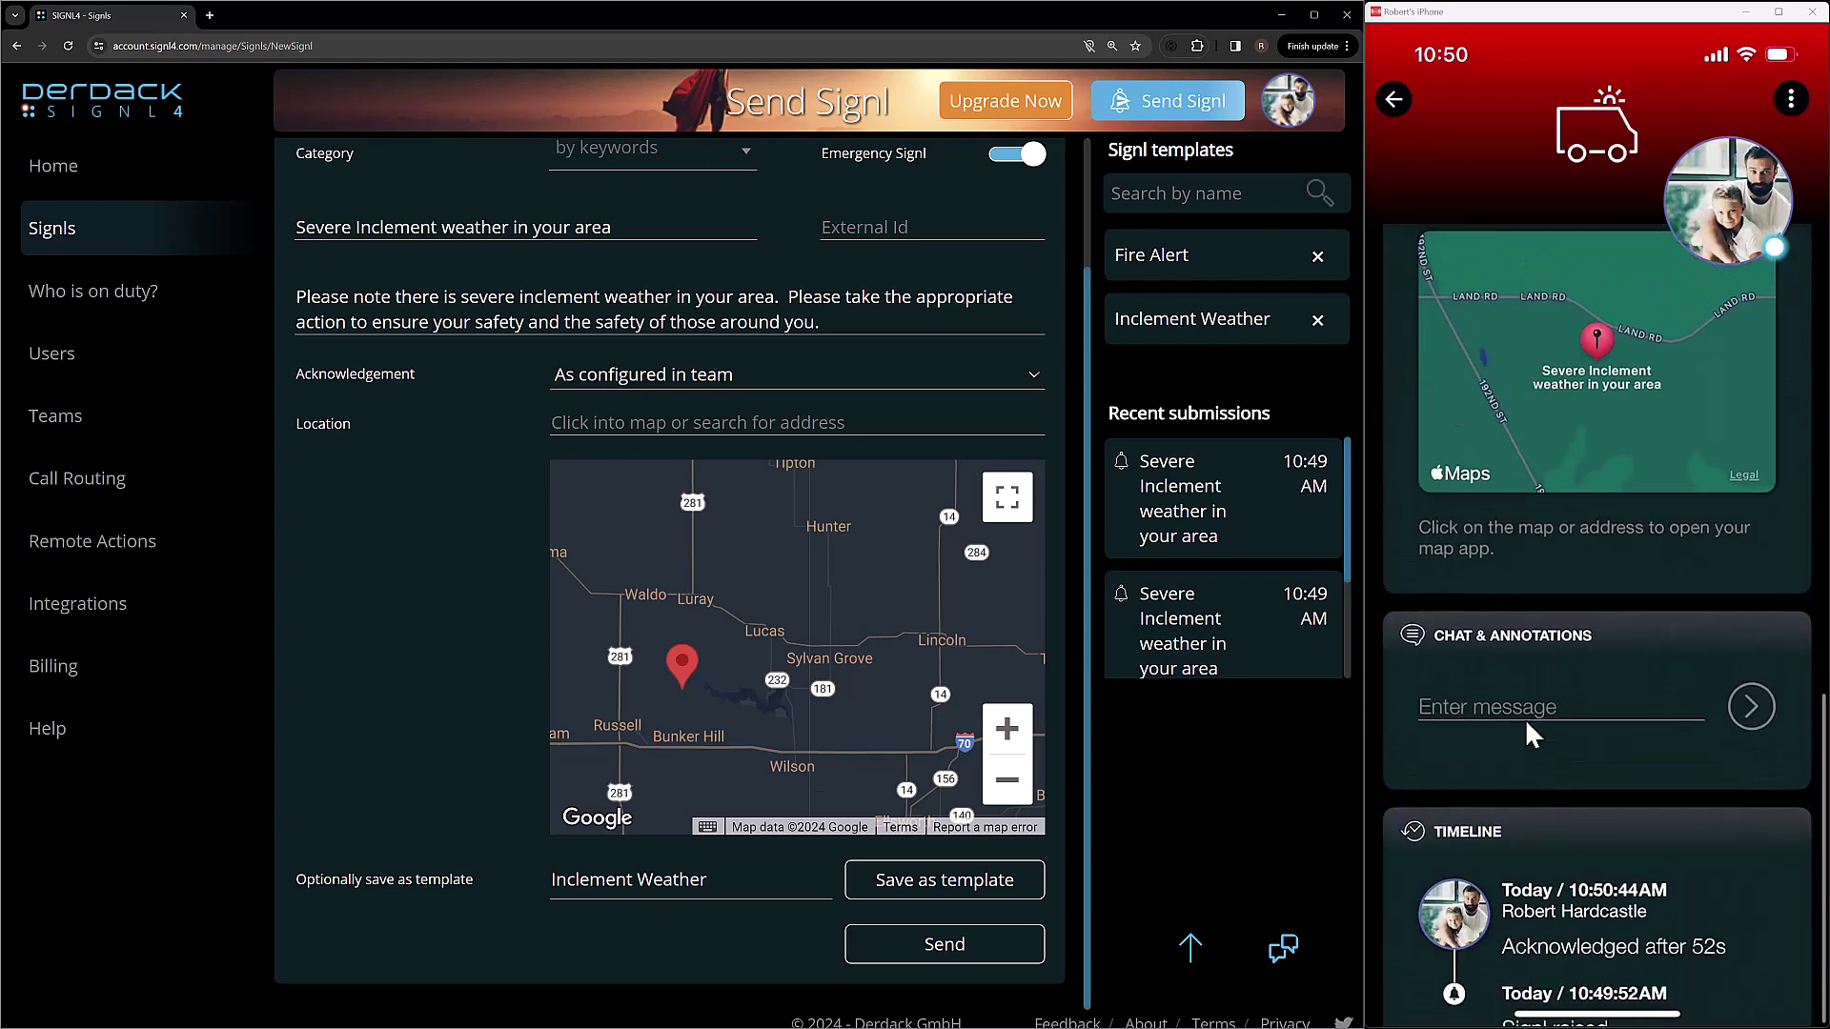
scroll(1525, 719, "down", 2)
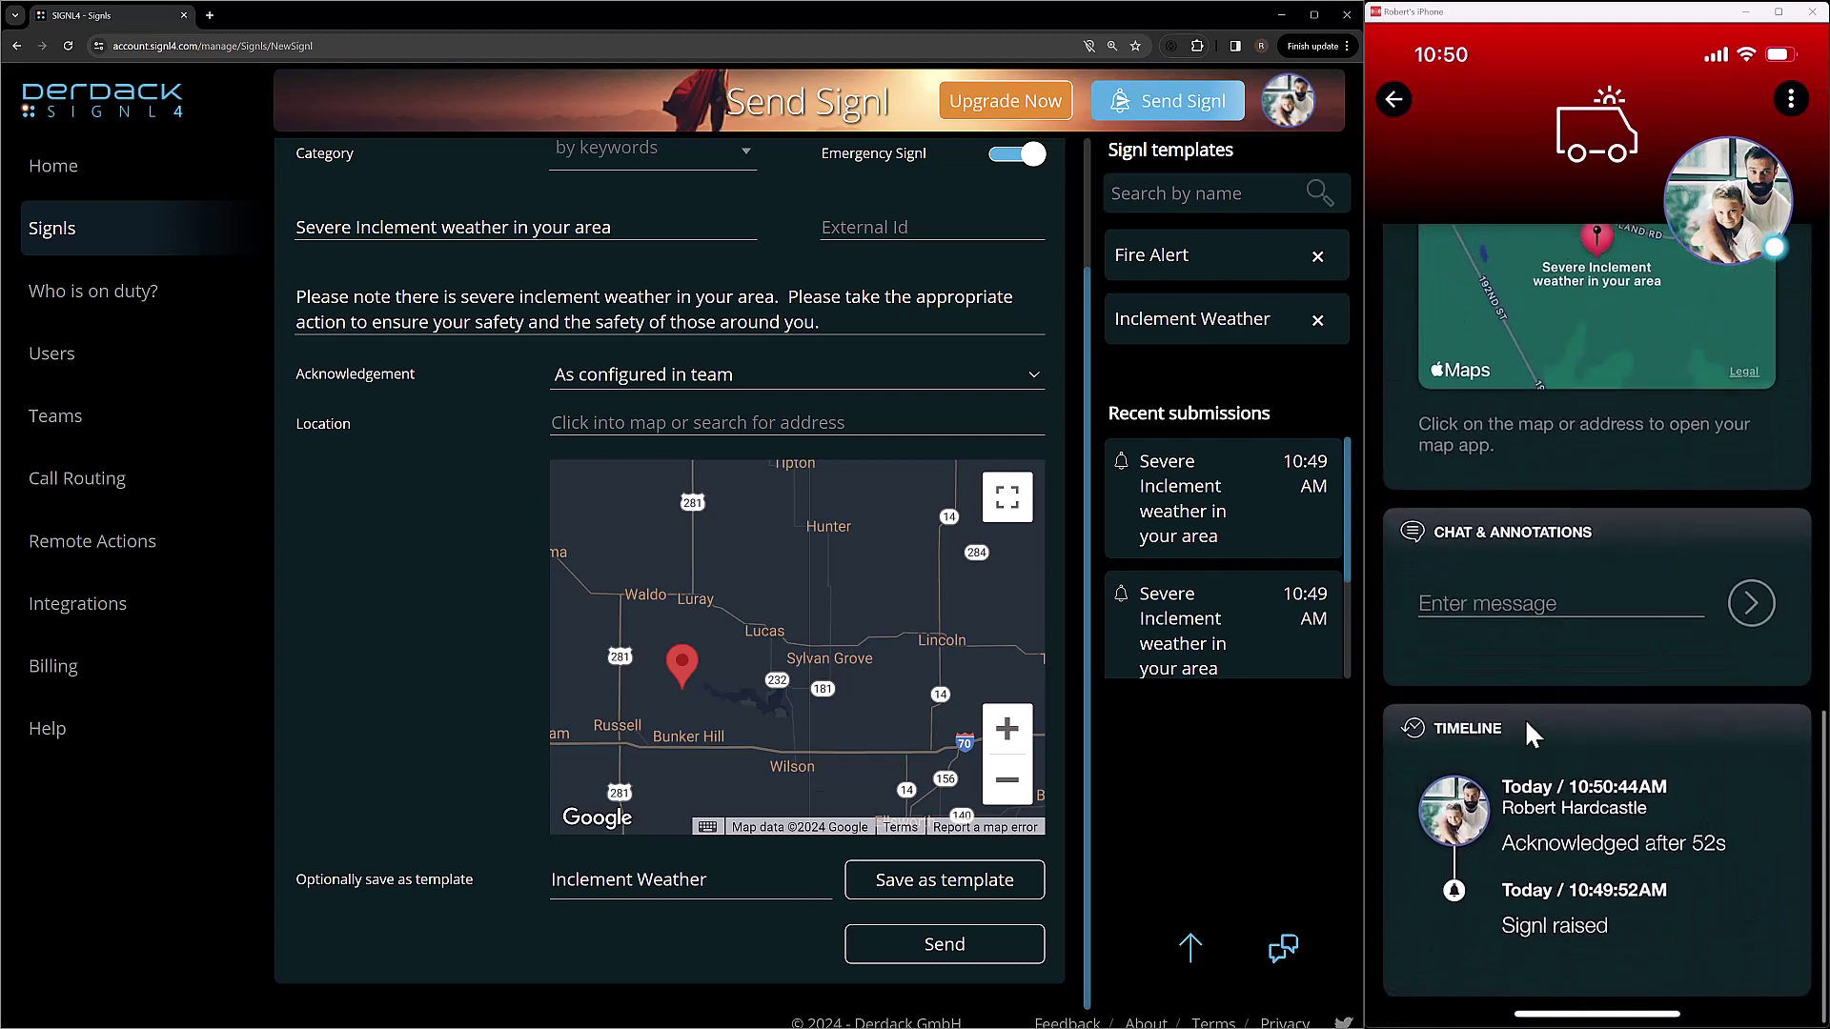
scroll(1525, 718, "up", 6)
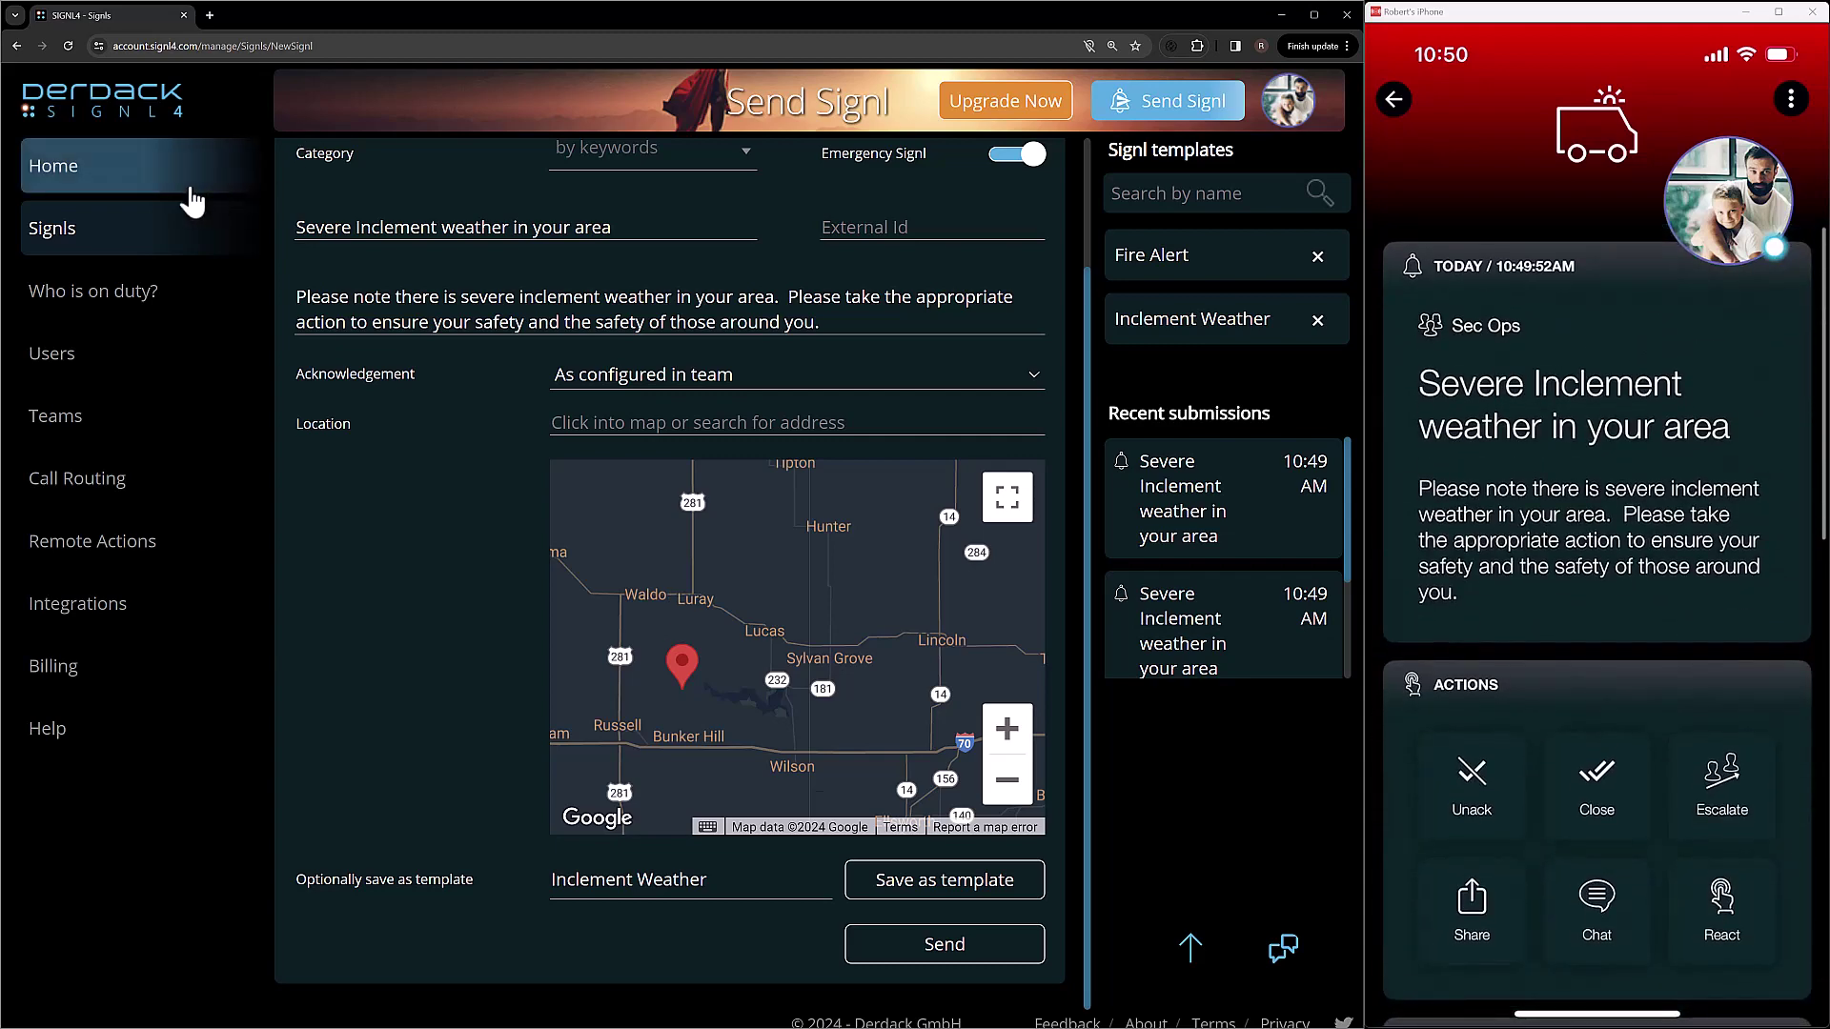
- Open Signls in a new tab and review the acknowledged weather Signl's details
middle_click(65, 249)
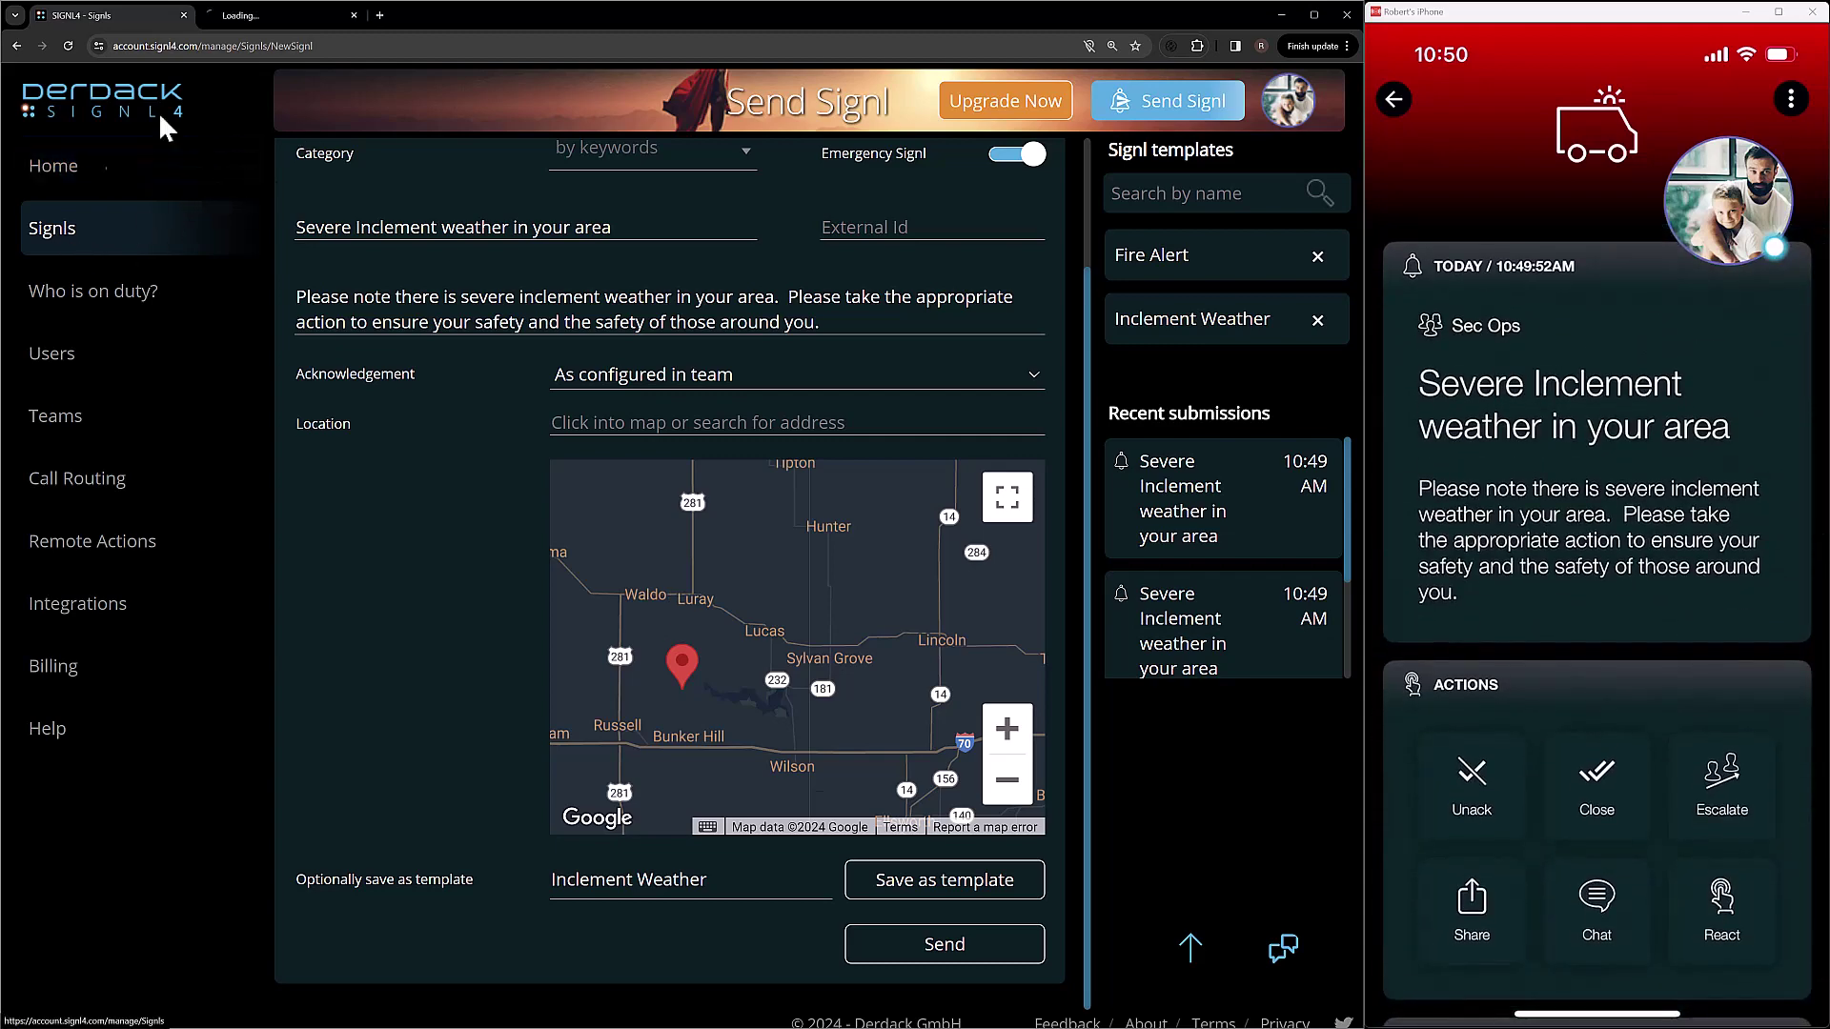
left_click(269, 15)
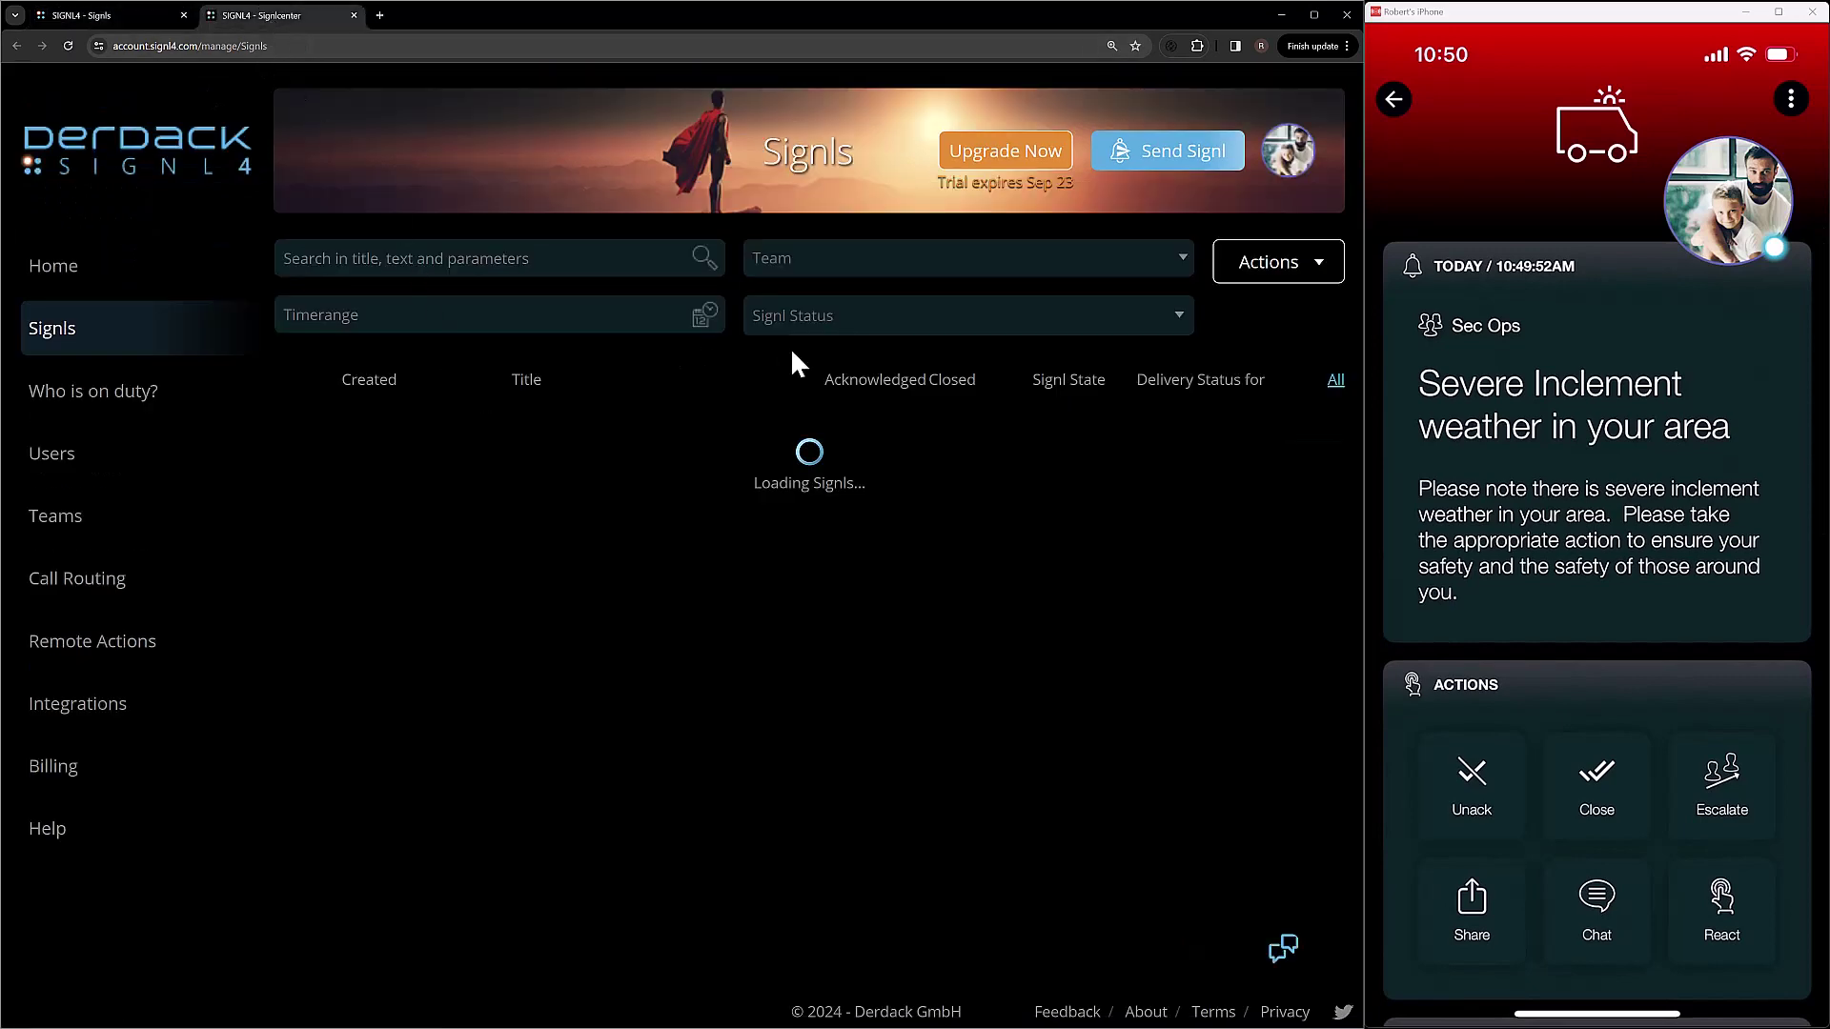
left_click(702, 570)
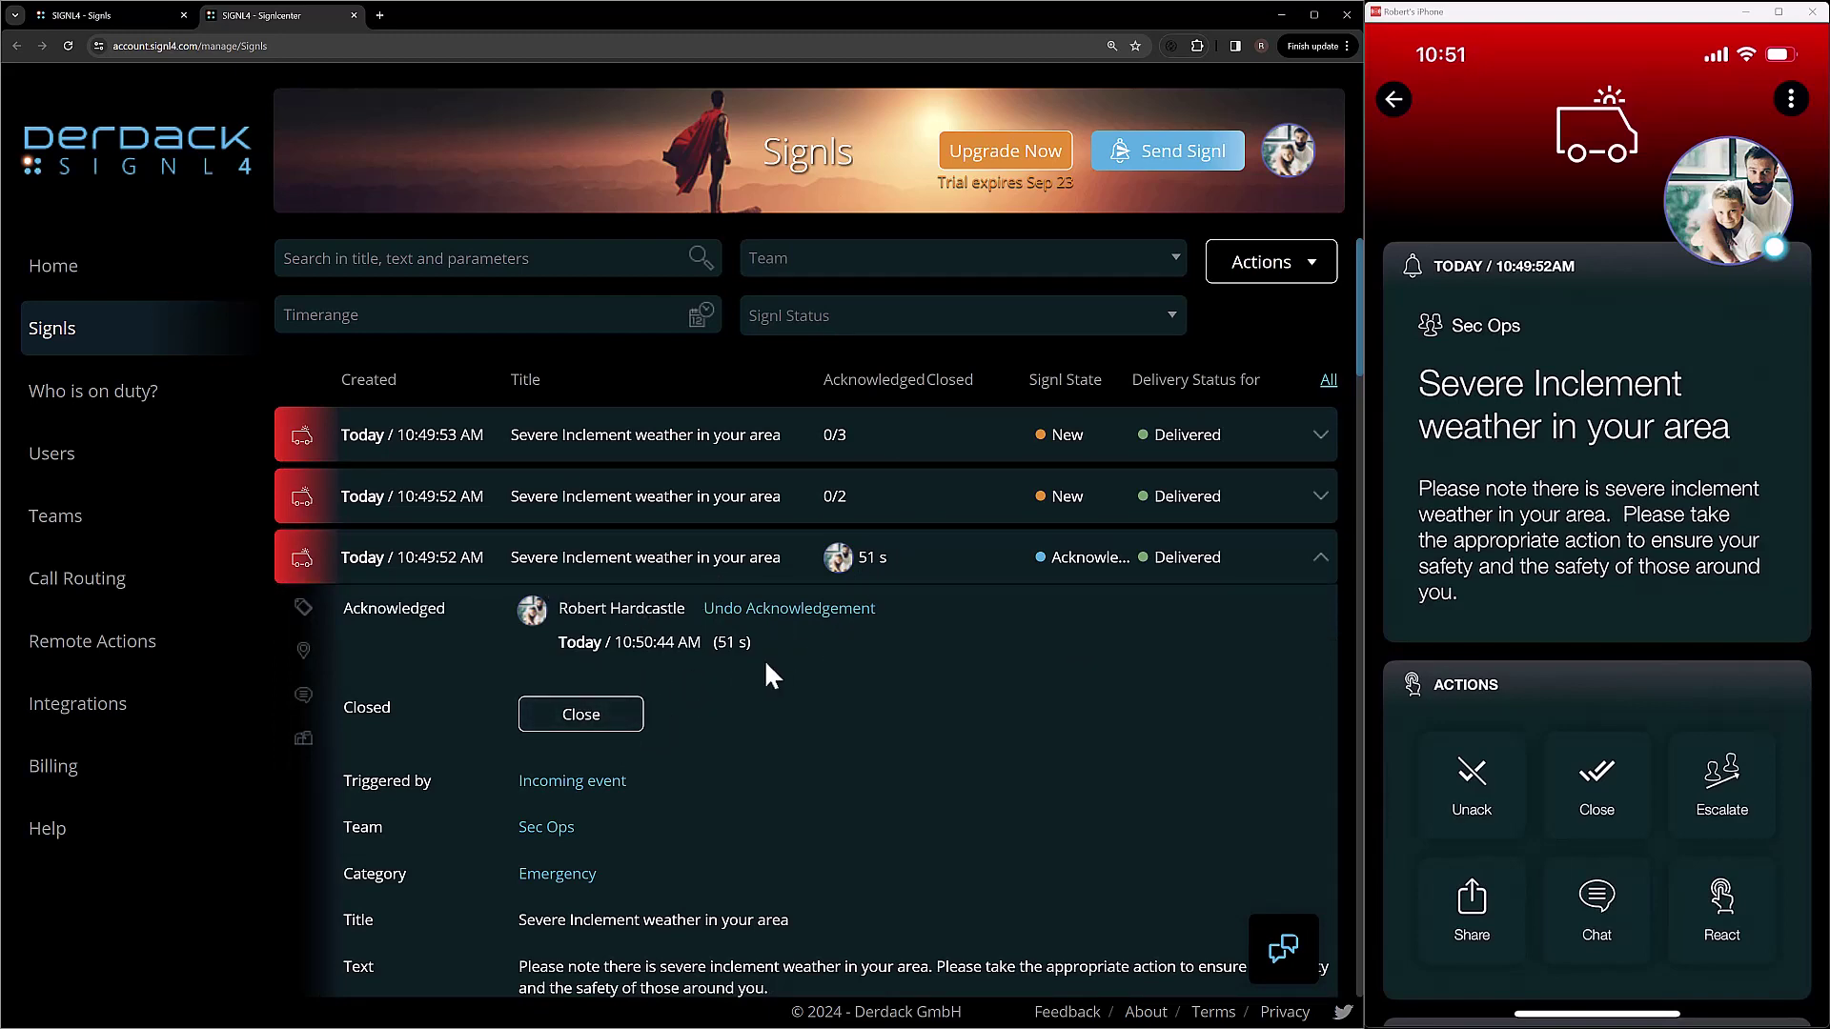
scroll(763, 663, "down", 4)
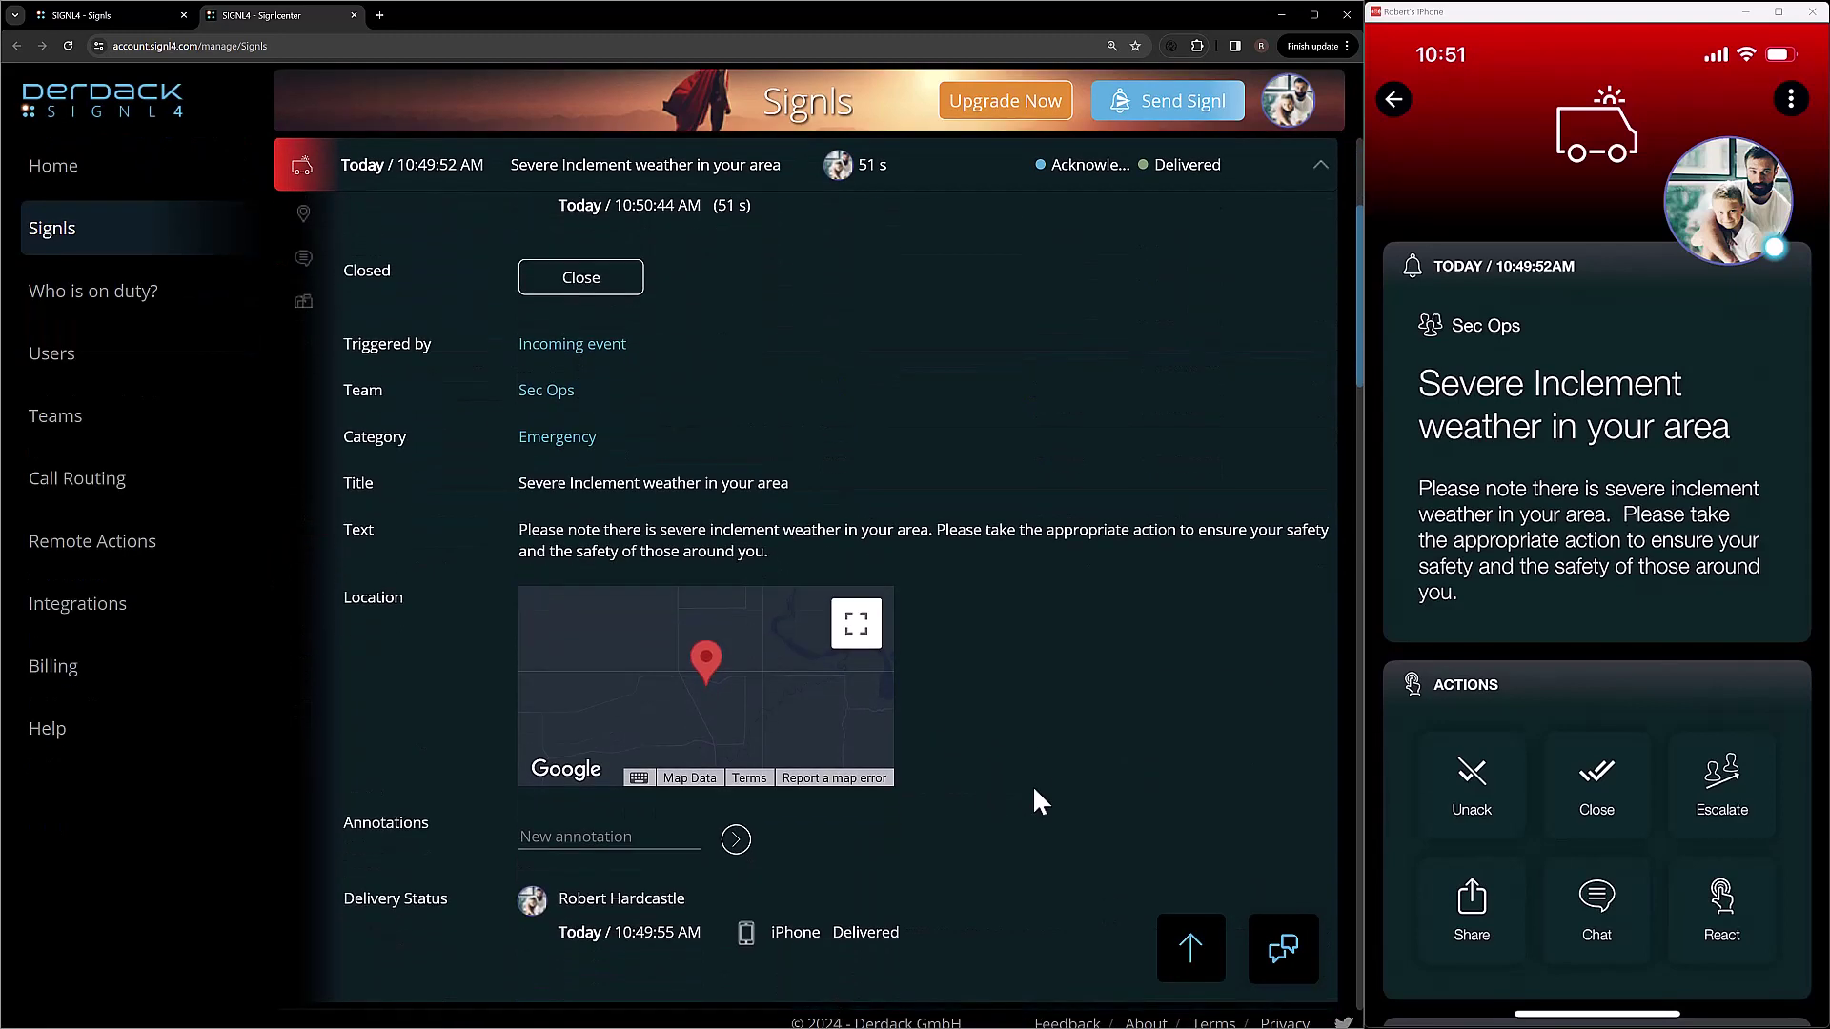
scroll(1032, 786, "down", 1)
scroll(1032, 785, "up", 5)
left_click(939, 560)
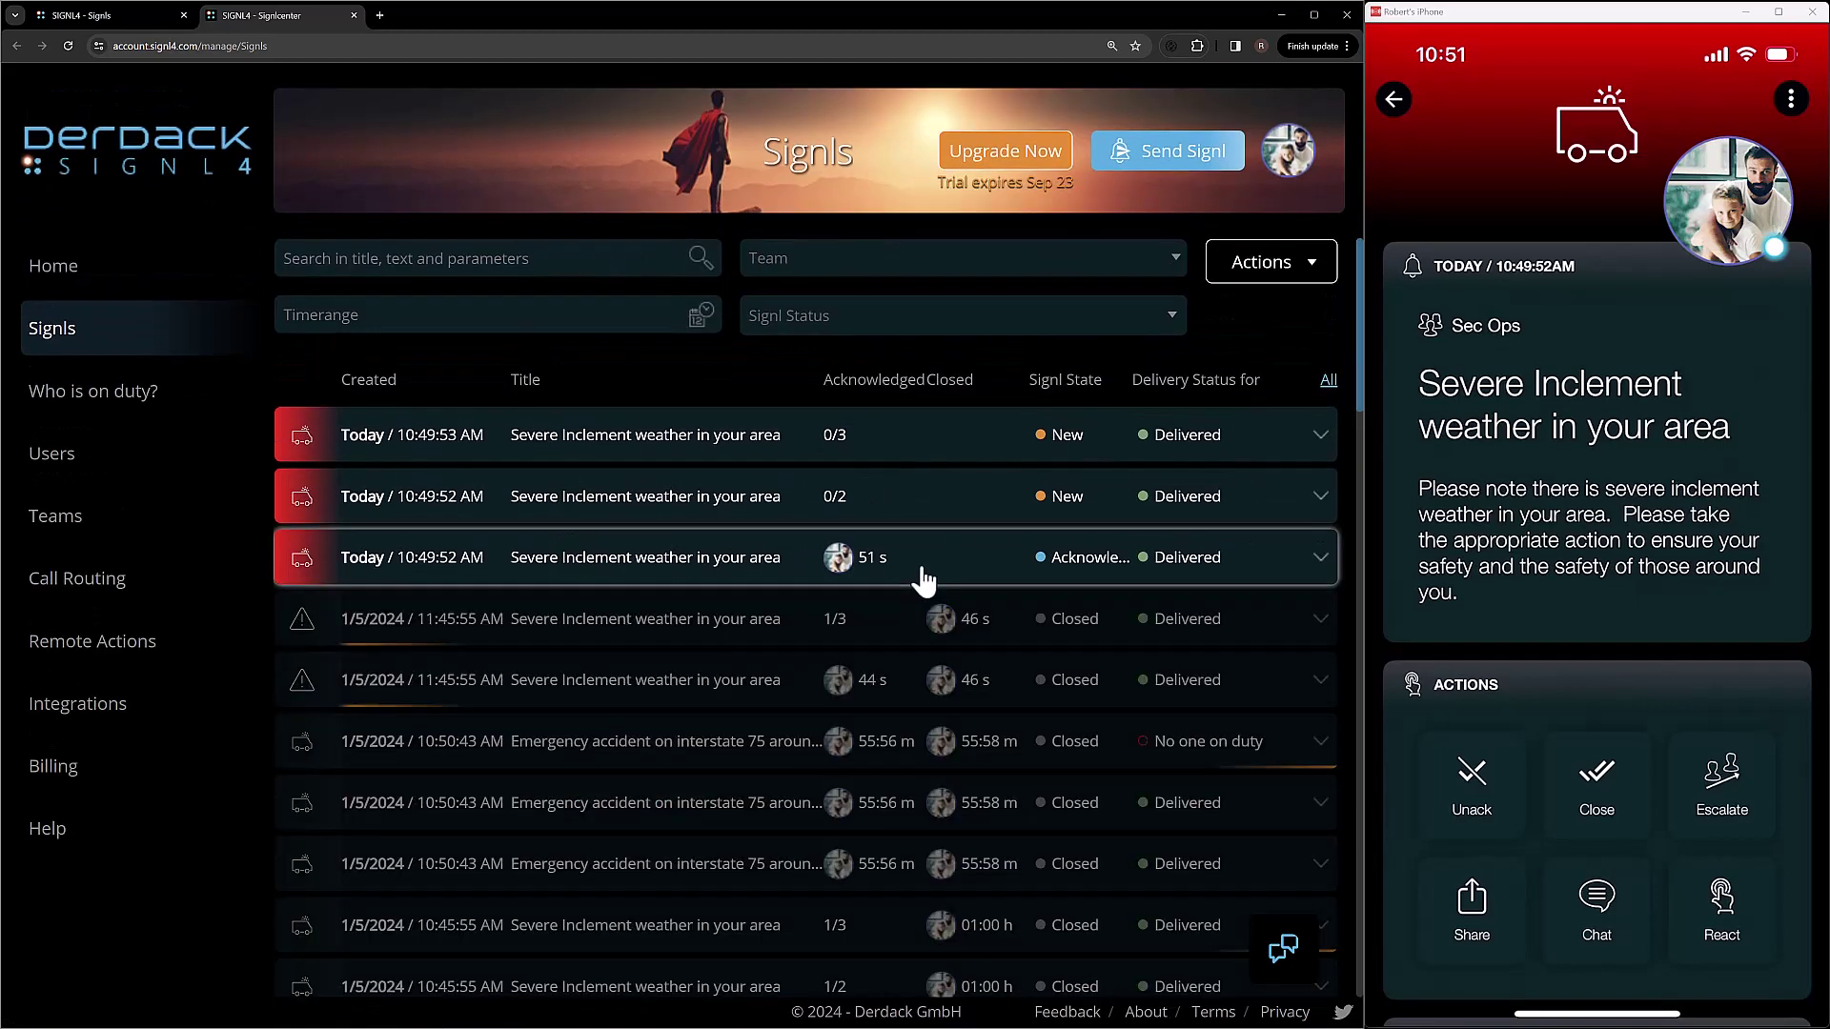
- Expand and review the unacknowledged Support weather Signl, then collapse it
left_click(870, 491)
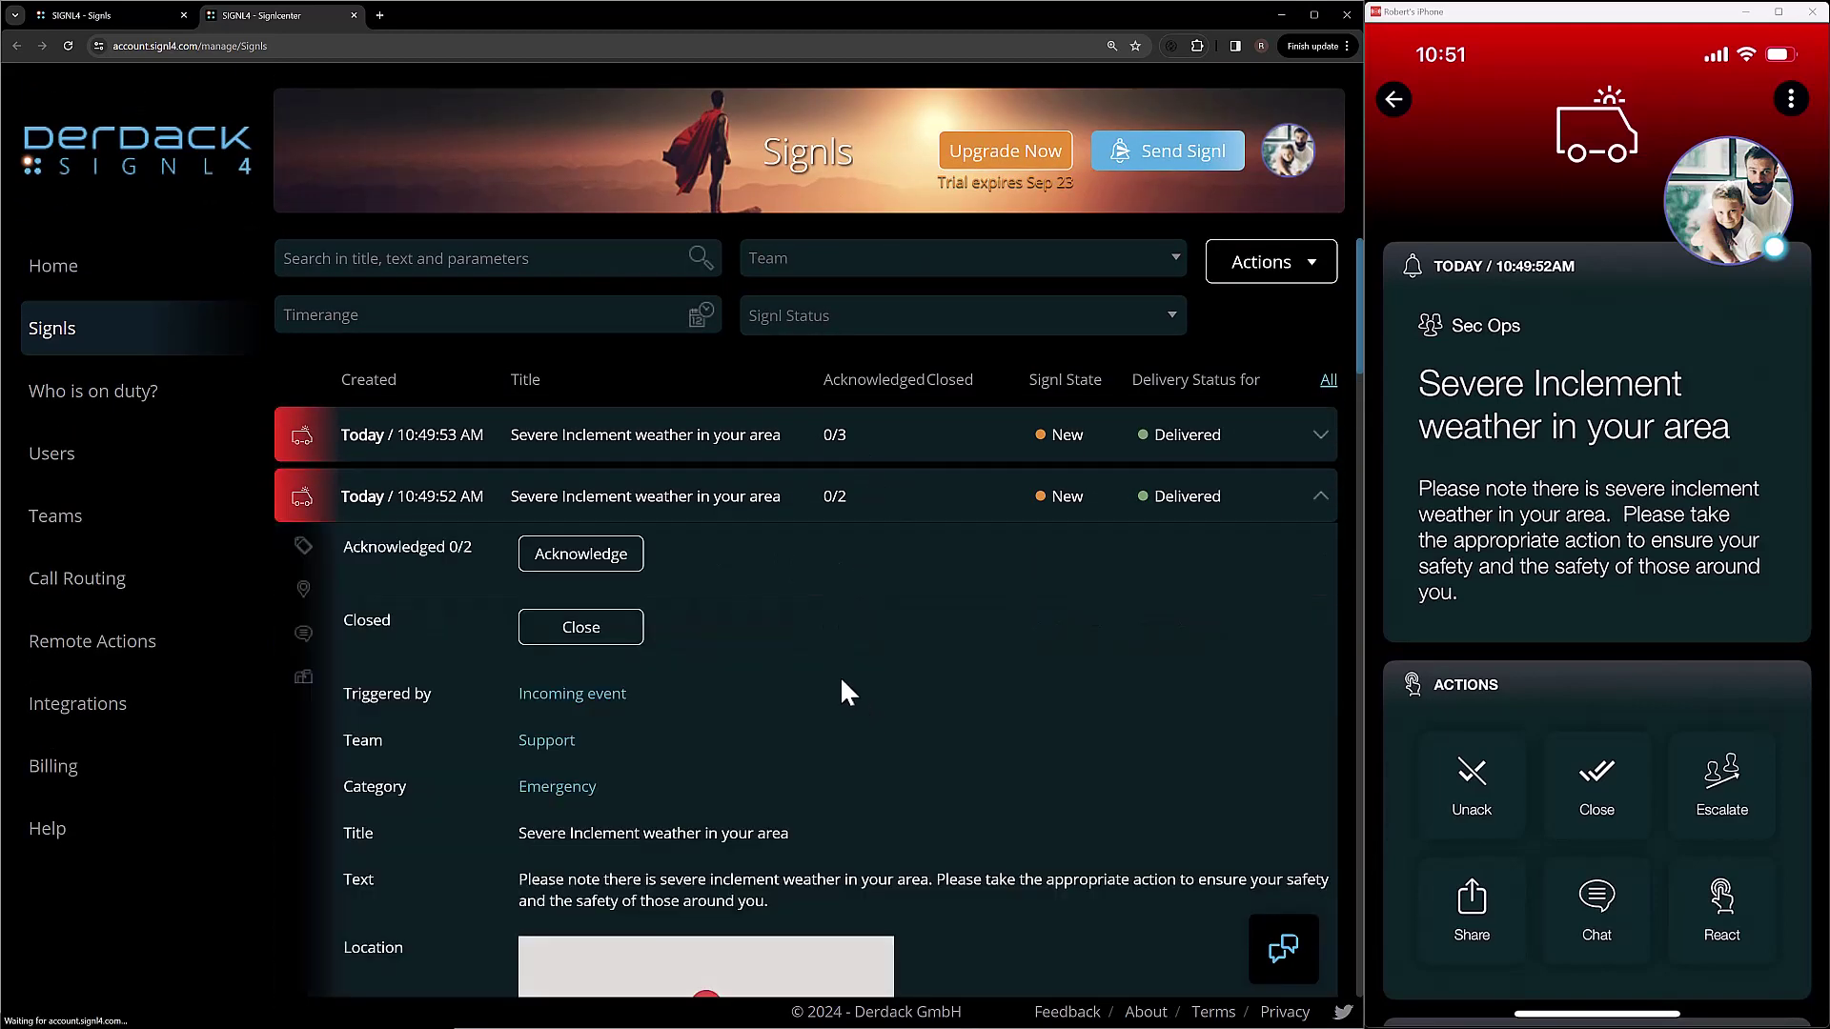
scroll(825, 711, "down", 5)
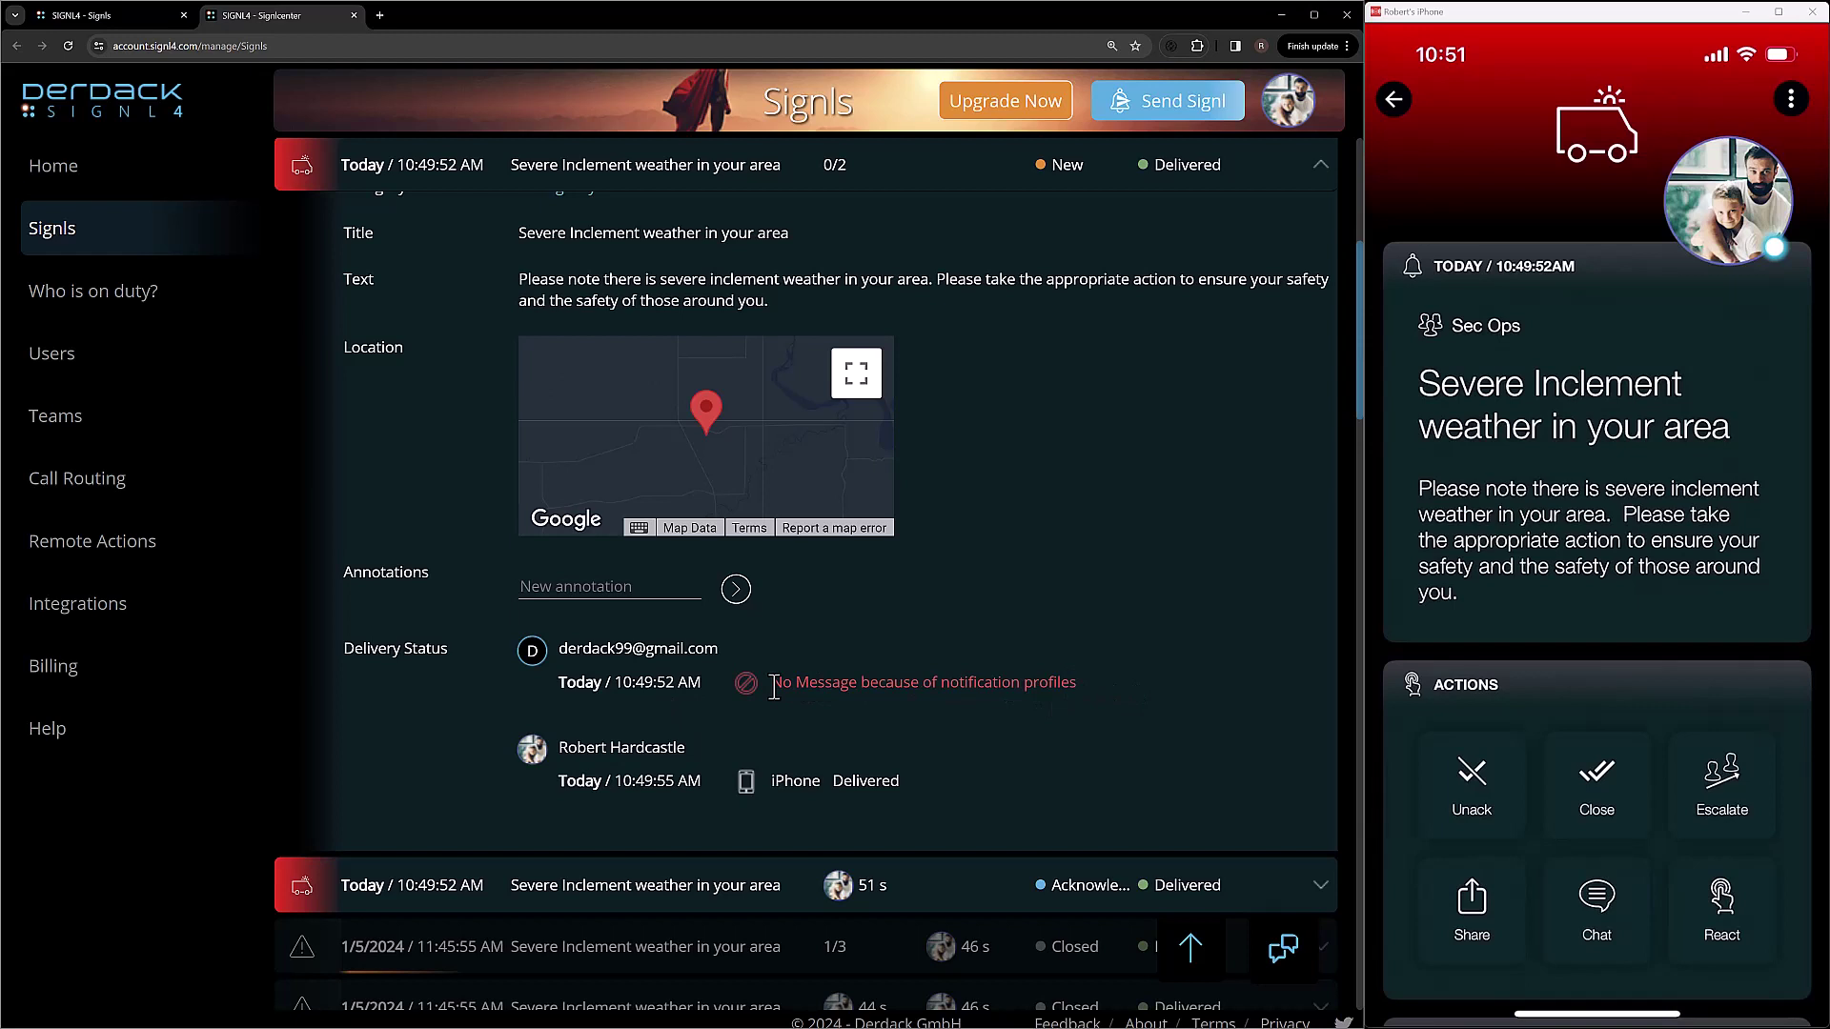
scroll(844, 837, "up", 1)
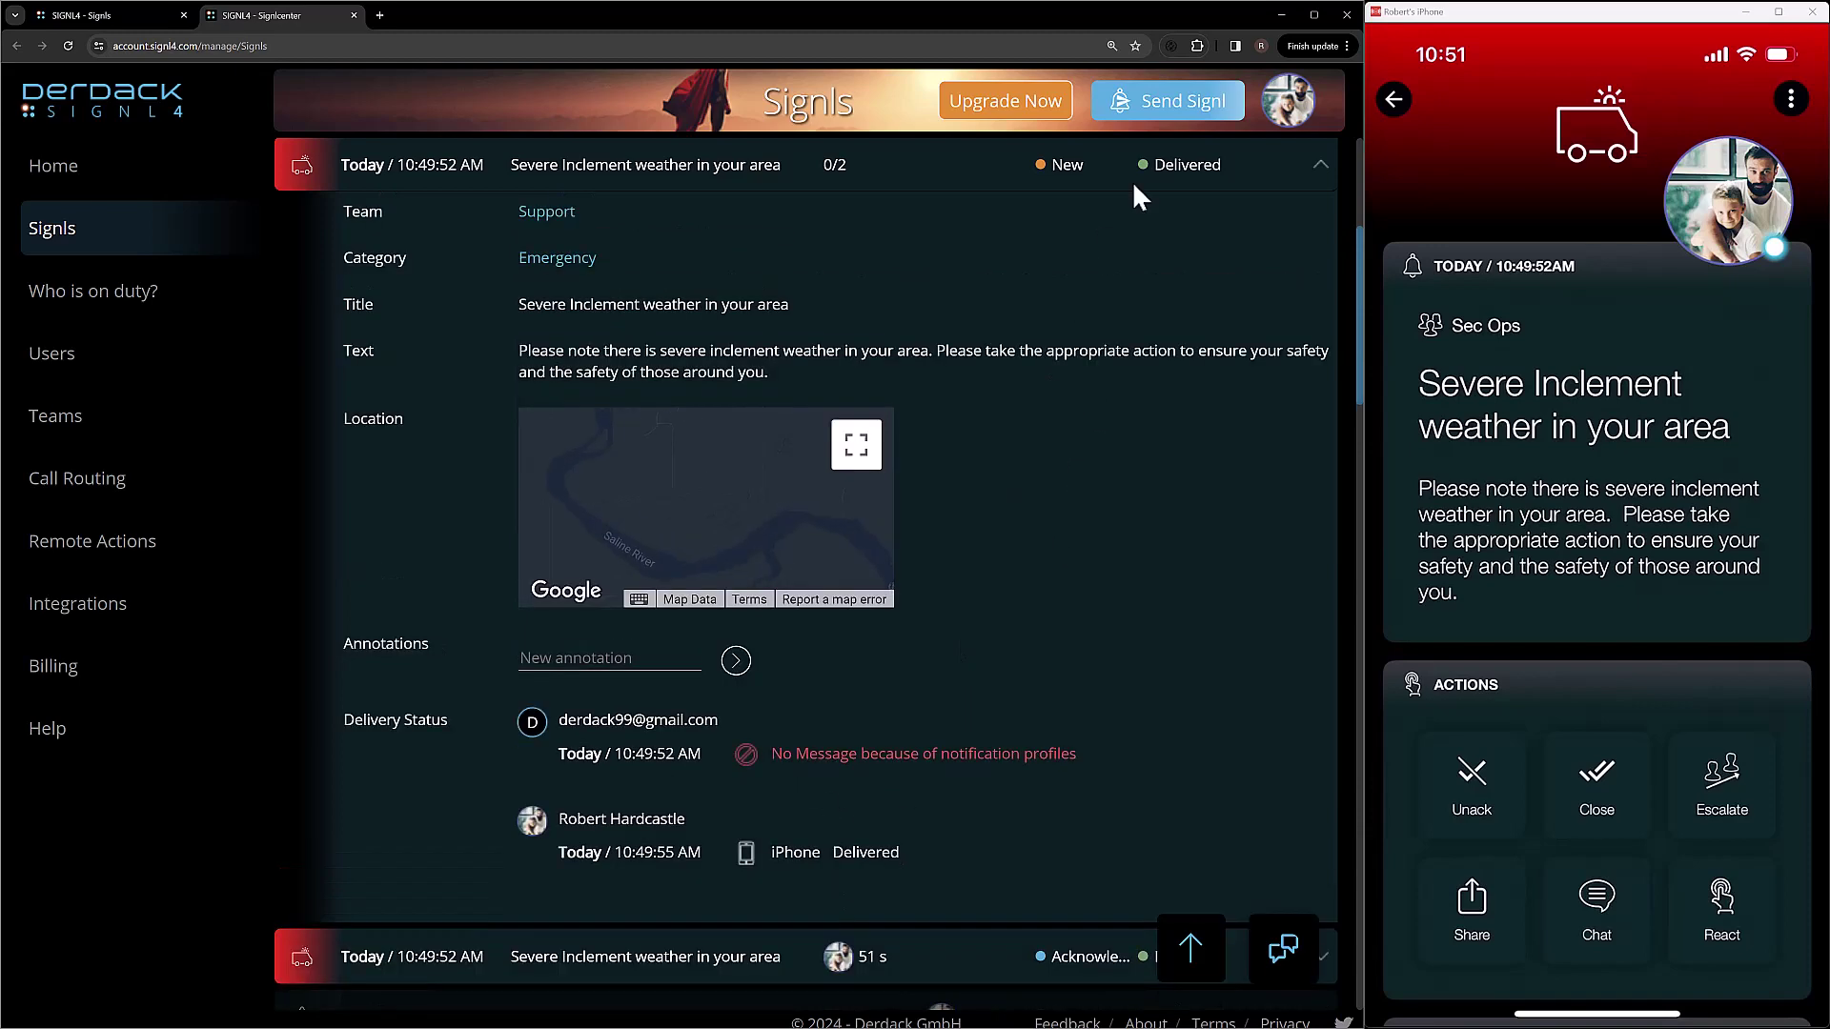
left_click(925, 191)
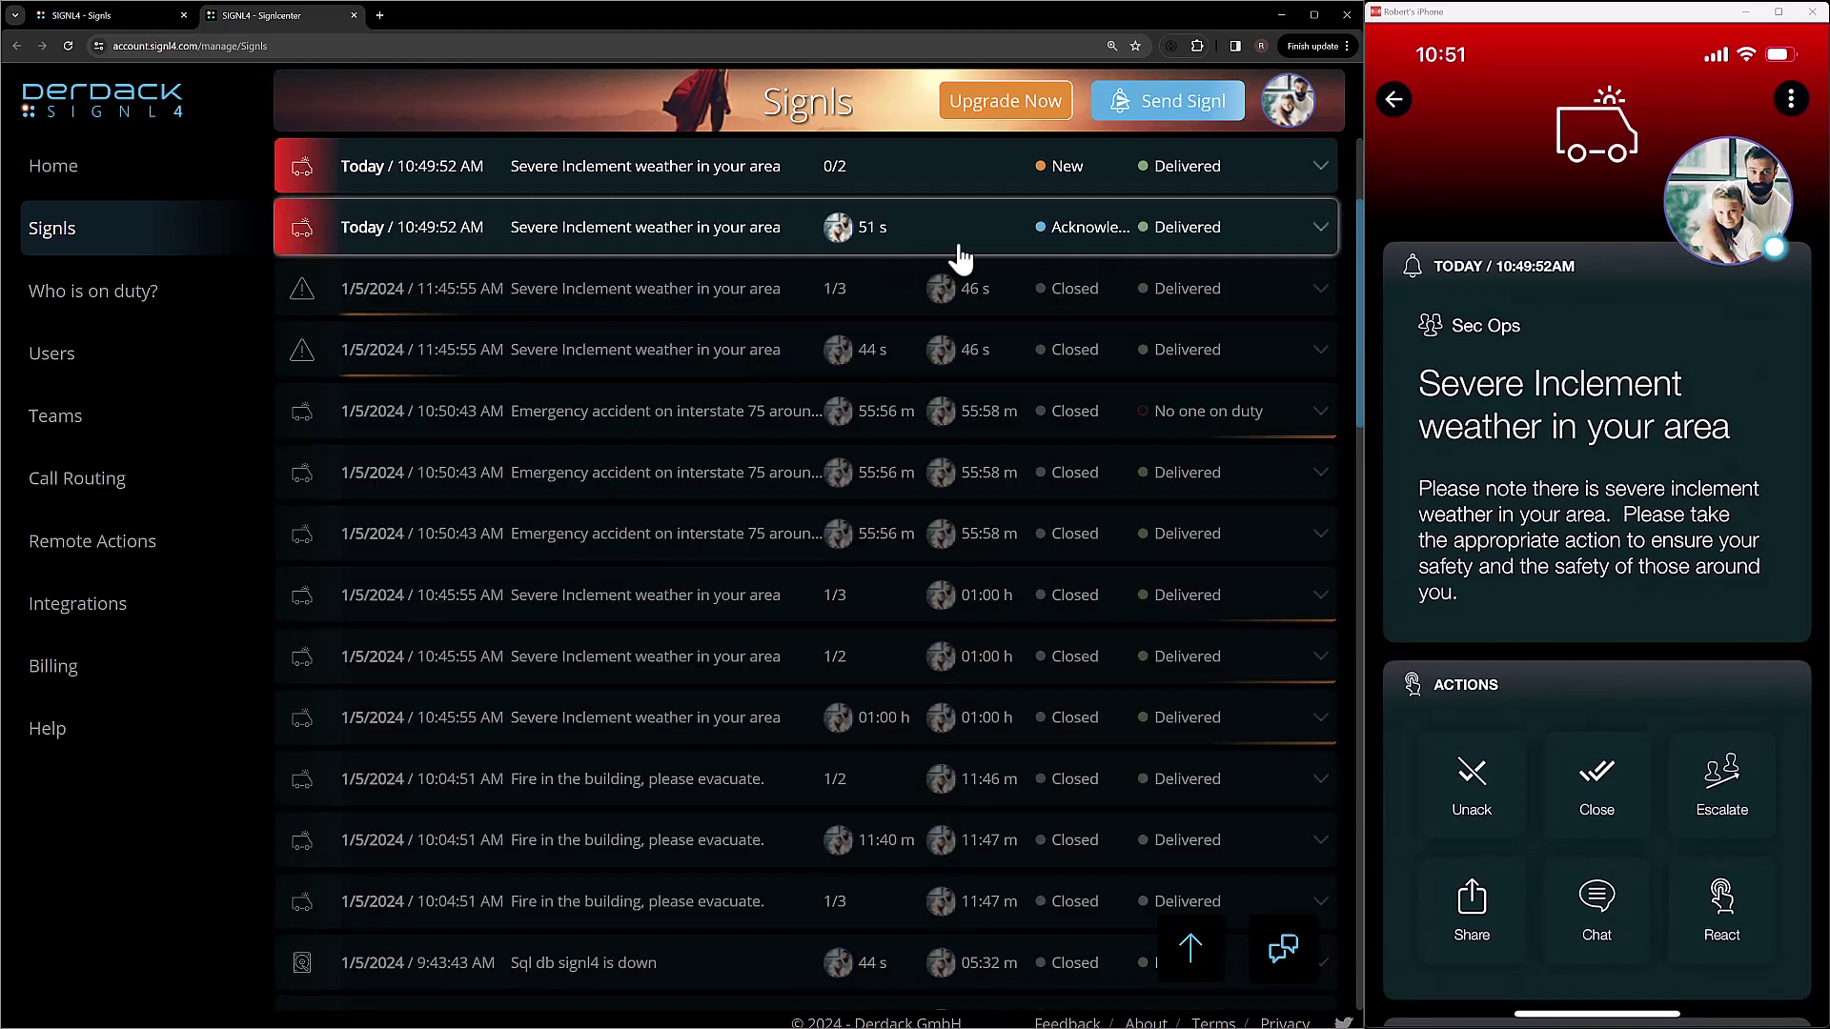
scroll(1048, 257, "up", 3)
- Acknowledge all, then close all, of today's weather Signls via the Actions menu
left_click(1267, 262)
left_click(1273, 303)
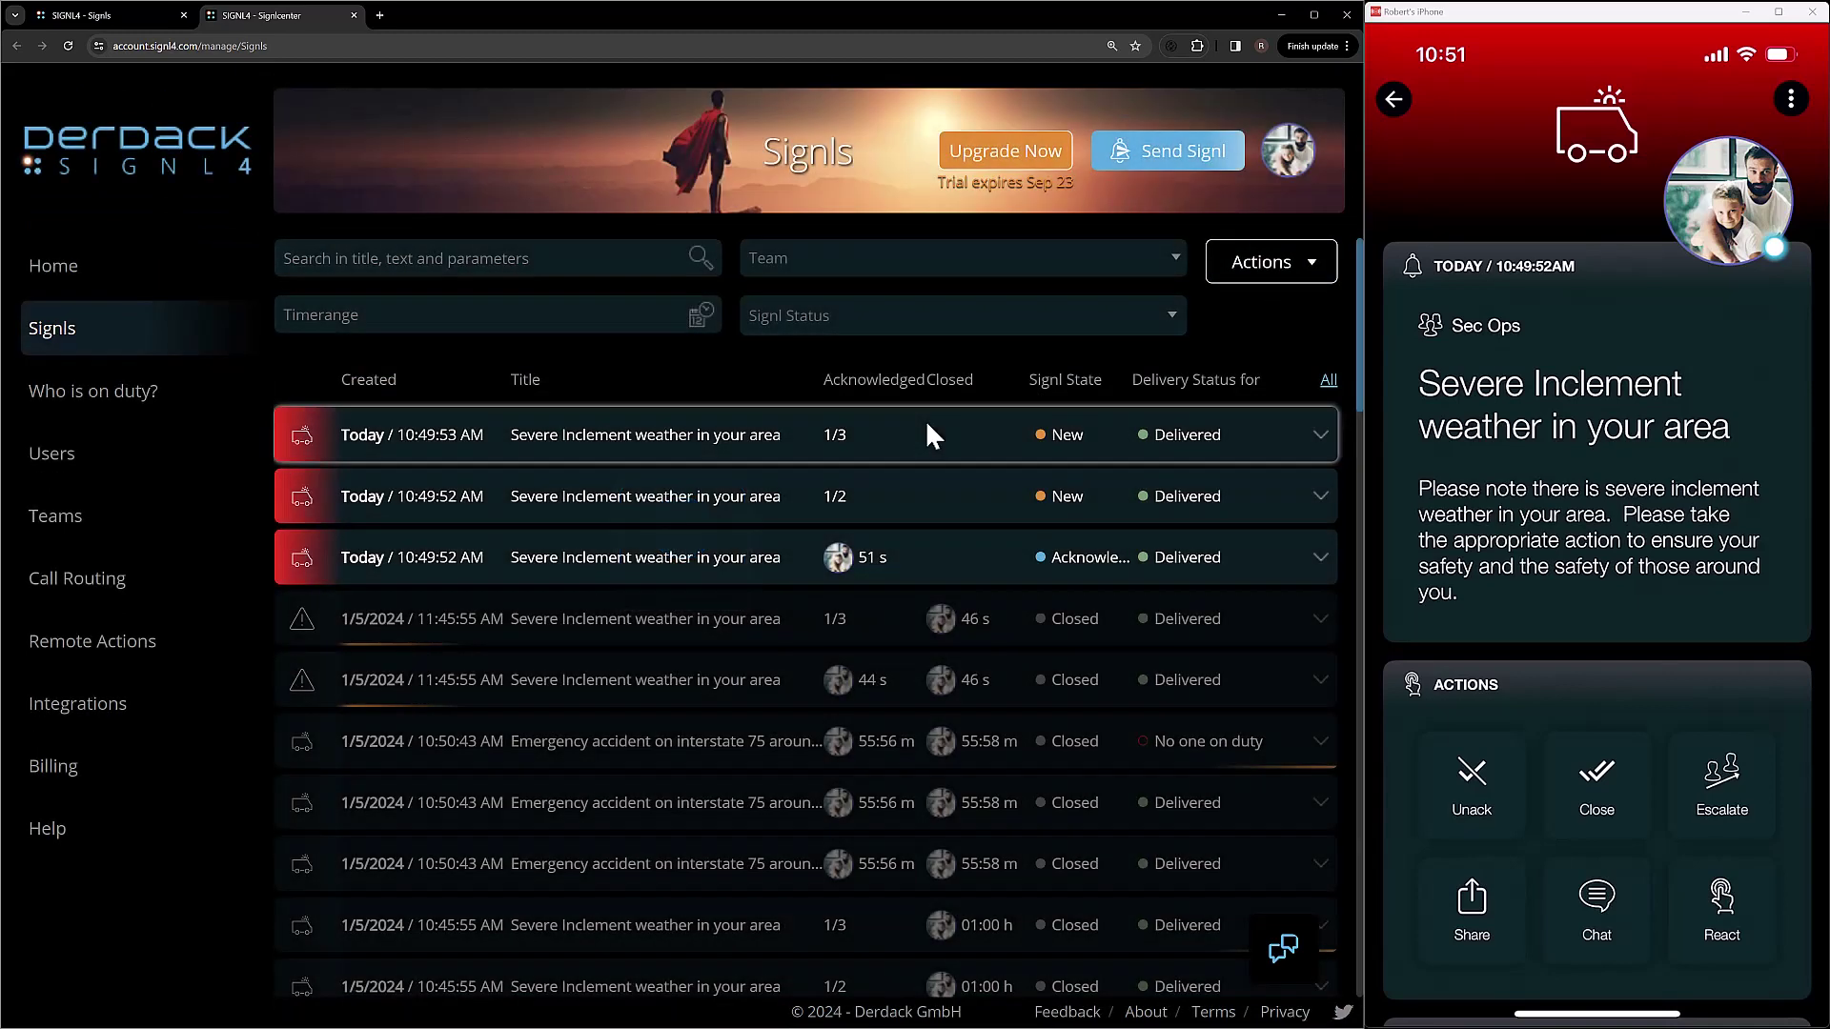
left_click(1277, 272)
left_click(1246, 341)
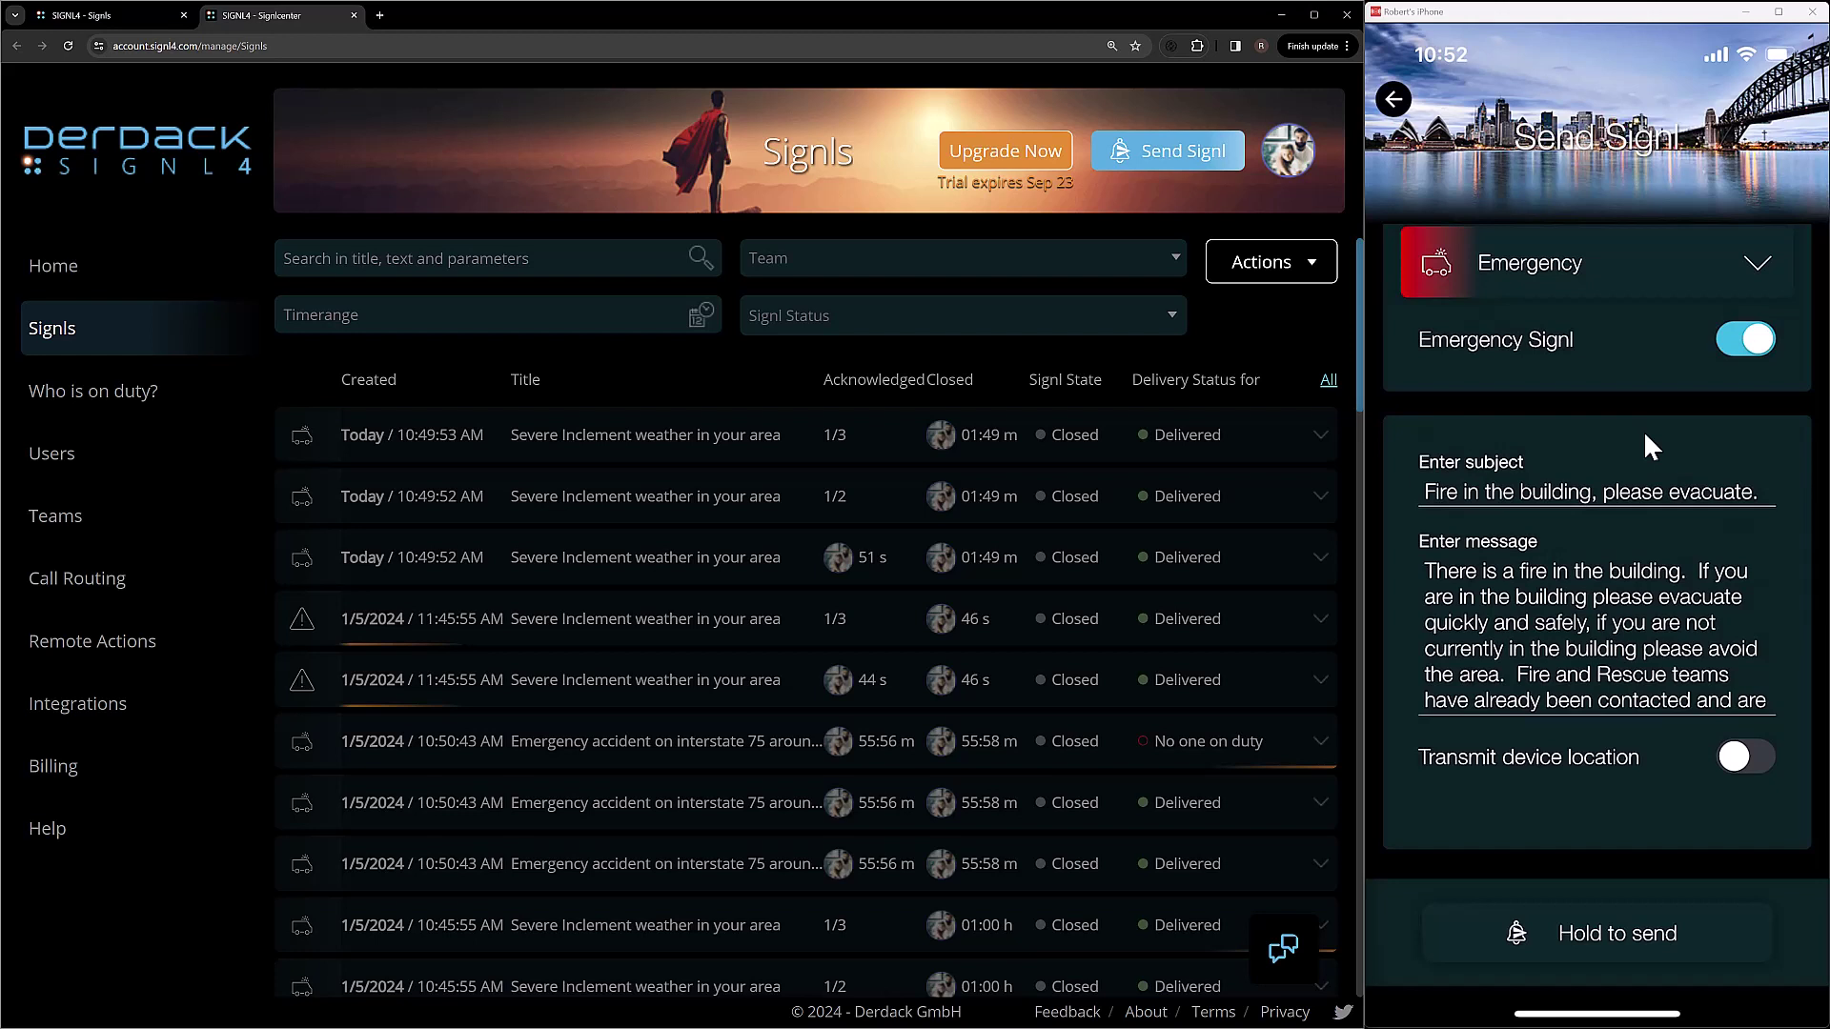
- Send the emergency Signl 'Fire in the building, please evacuate.' to IT Ops Team from the phone
scroll(1644, 430, "down", 2)
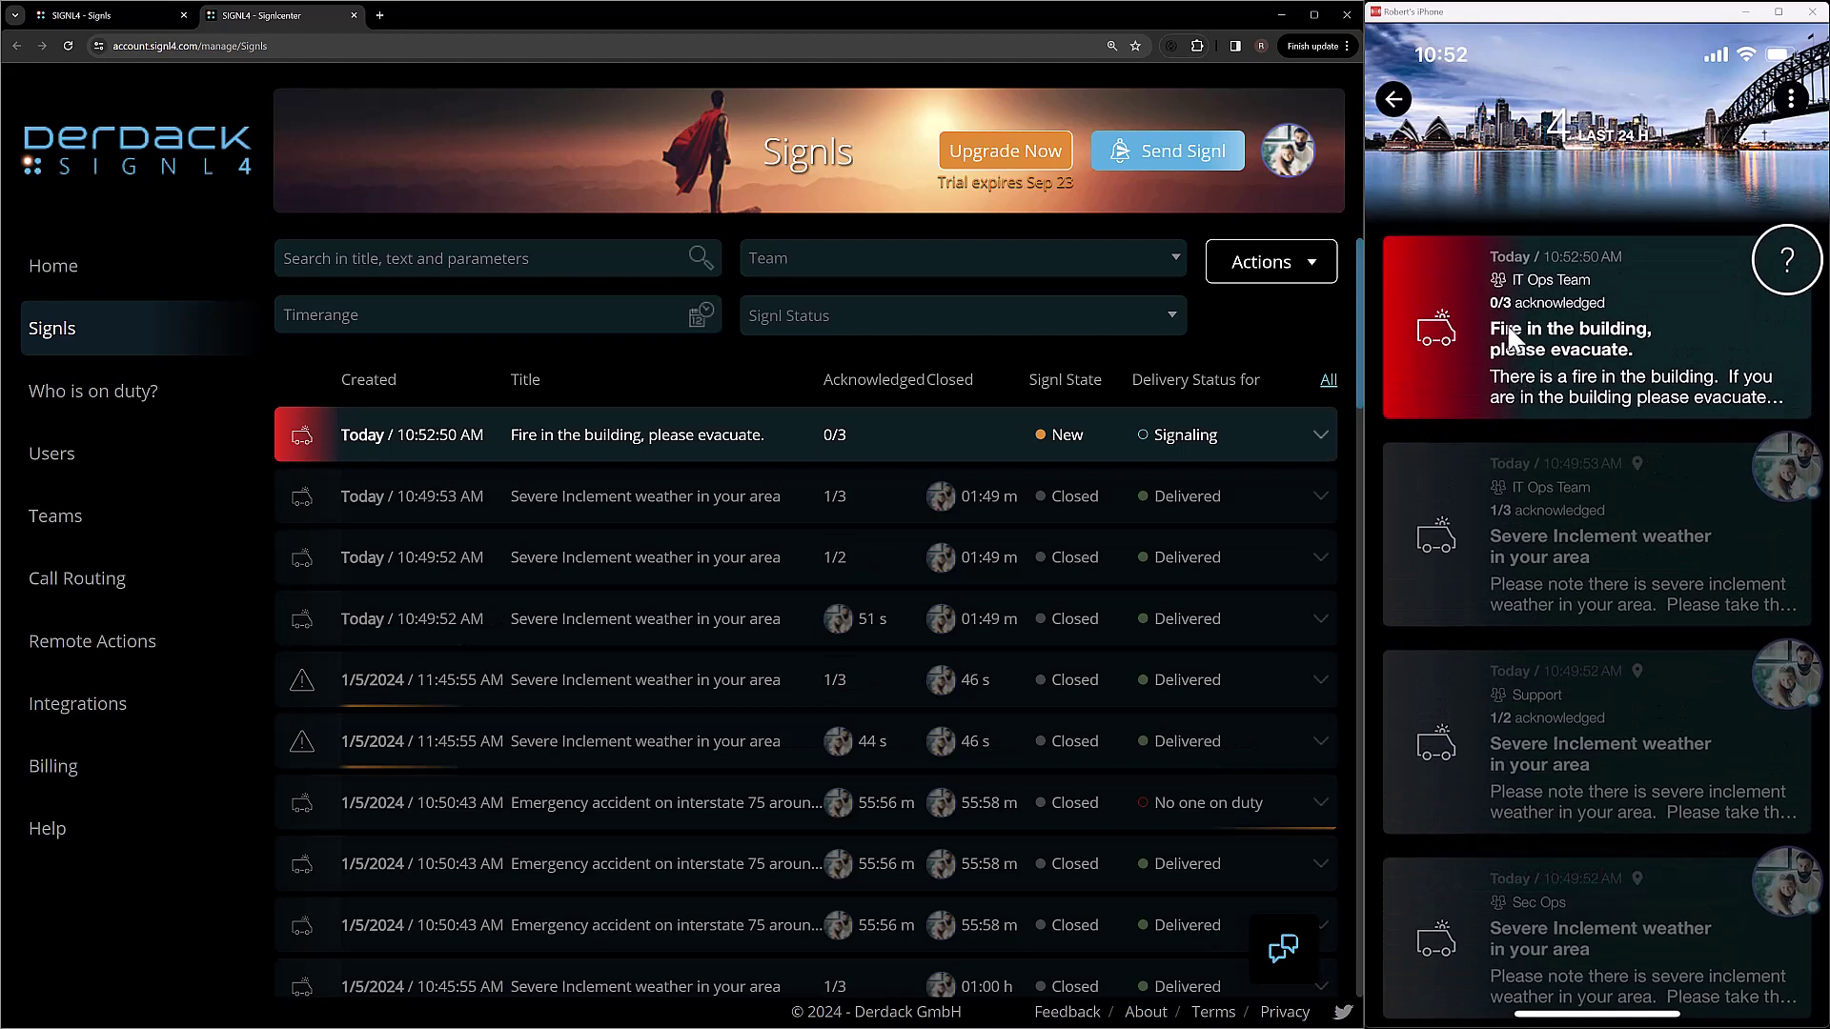
- Expand the 'Fire in the building' Signl and scroll down to its per-recipient Delivery Status
left_click(972, 425)
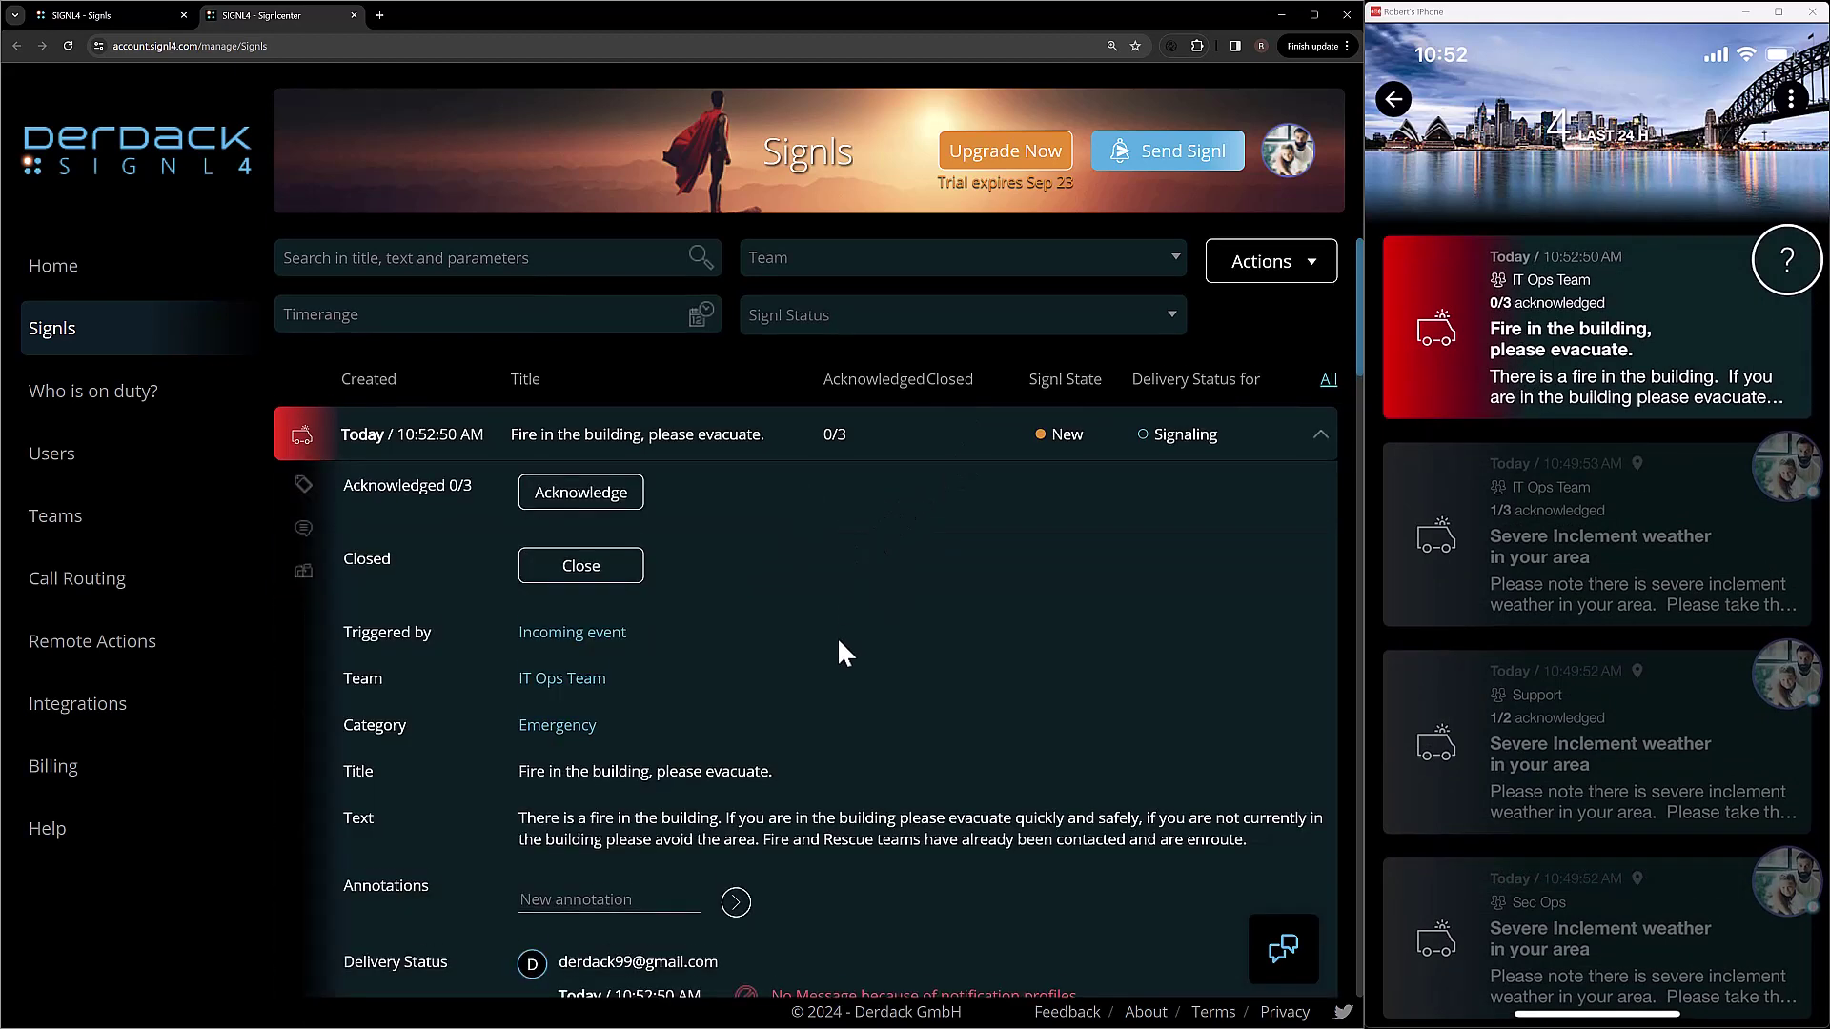
scroll(839, 646, "down", 5)
left_click_drag(1097, 637, 942, 593)
left_click(969, 587)
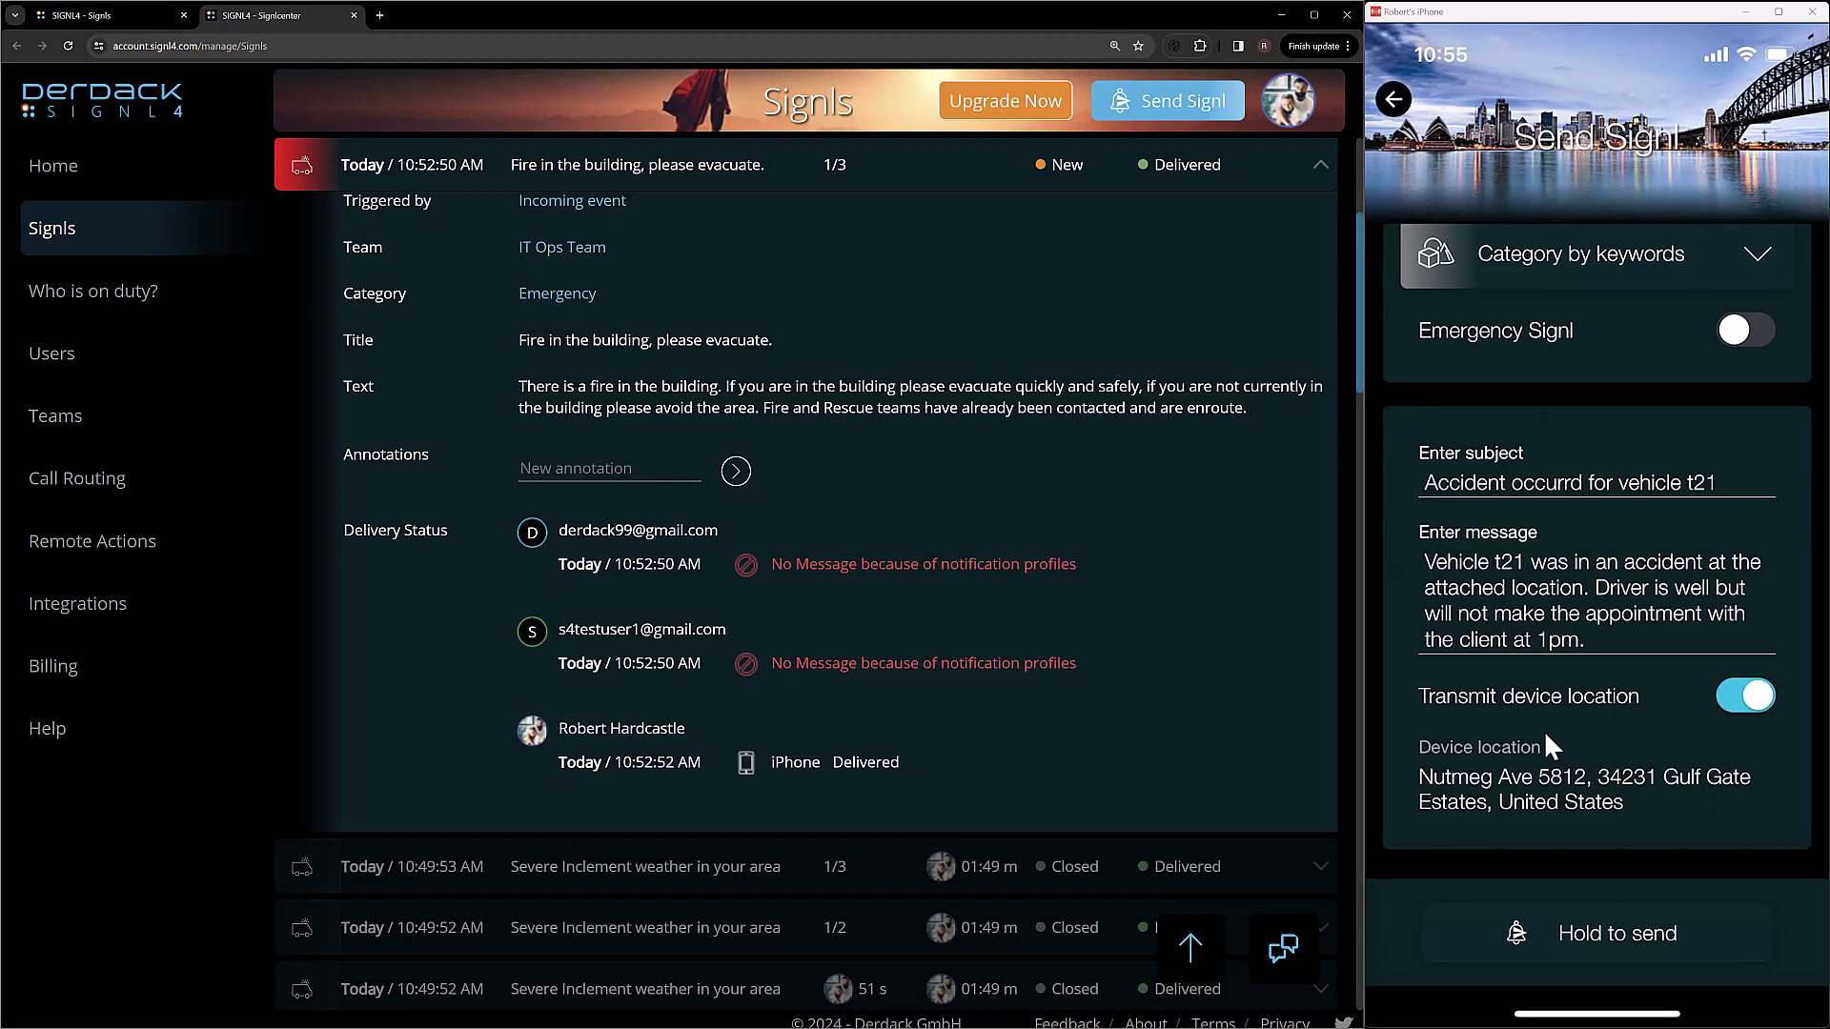
- Scroll through the phone's vehicle t21 accident Signl form to review its fields
scroll(1544, 730, "up", 2)
scroll(1544, 731, "down", 2)
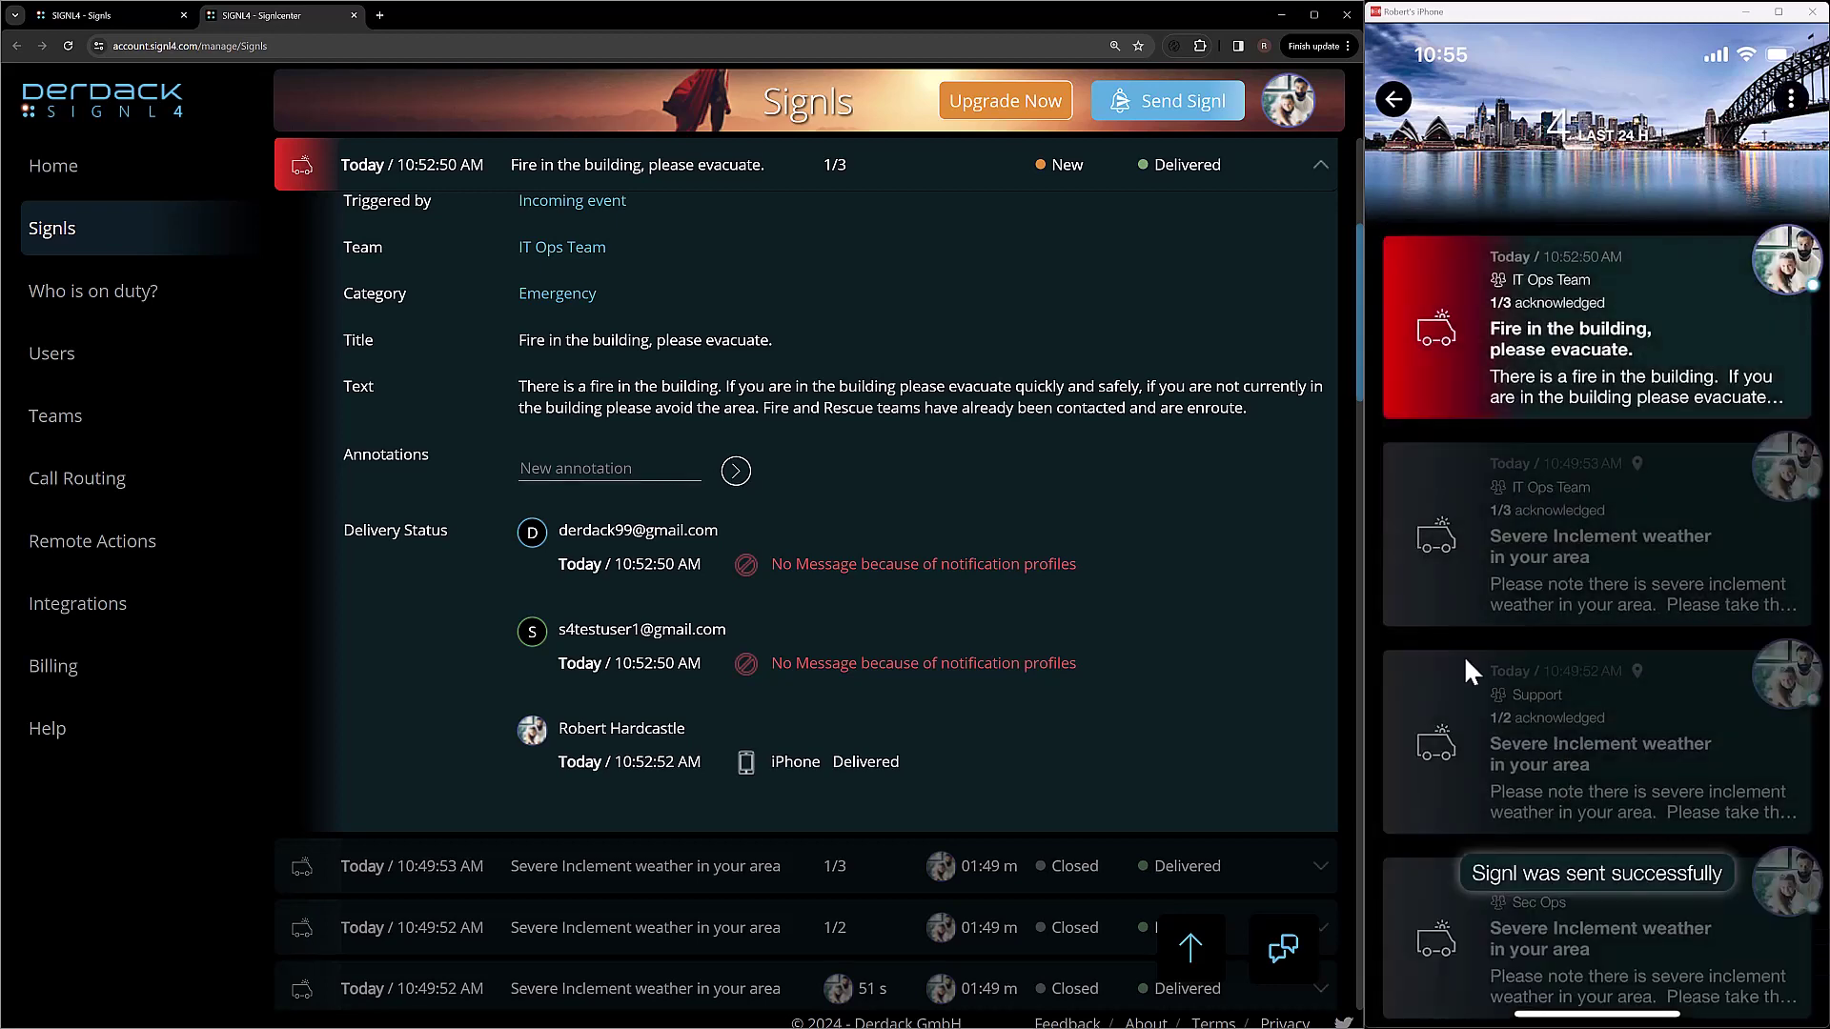
- Collapse the fire Signl and expand the 'Accident occurrd for vehicle t21' Signl's details
left_click(901, 171)
scroll(890, 477, "up", 3)
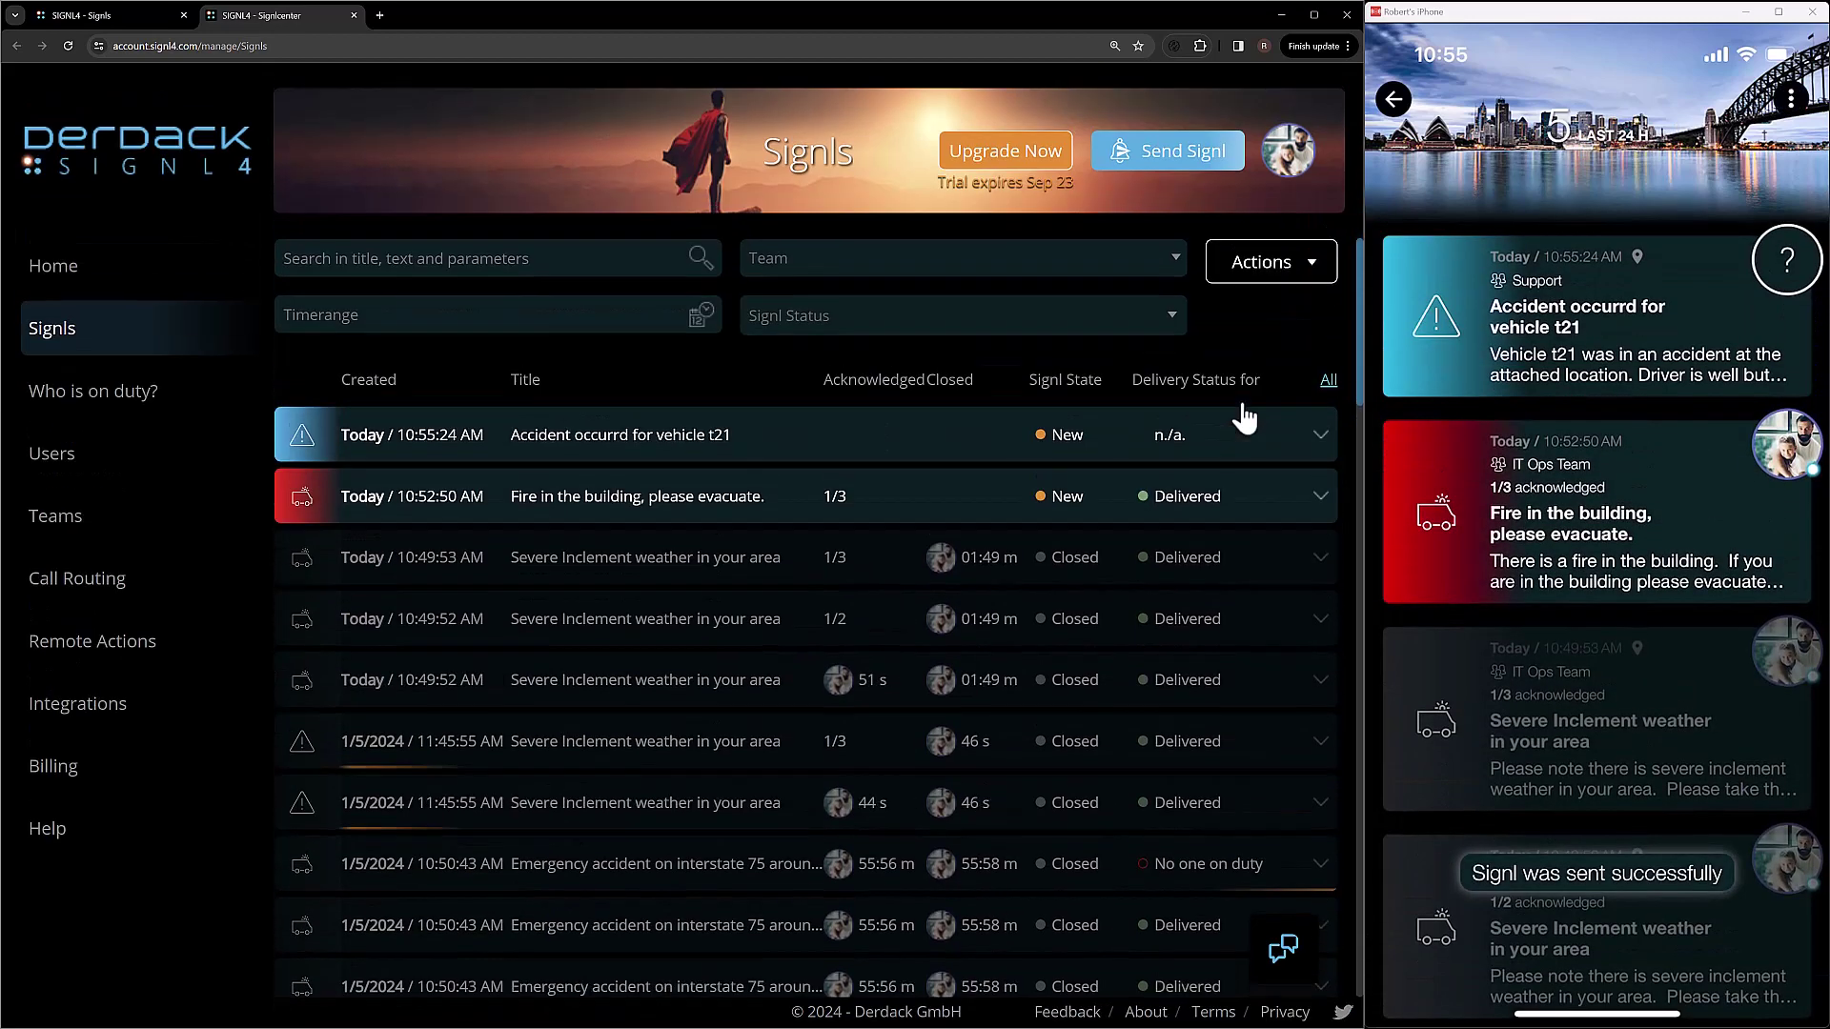
left_click(866, 457)
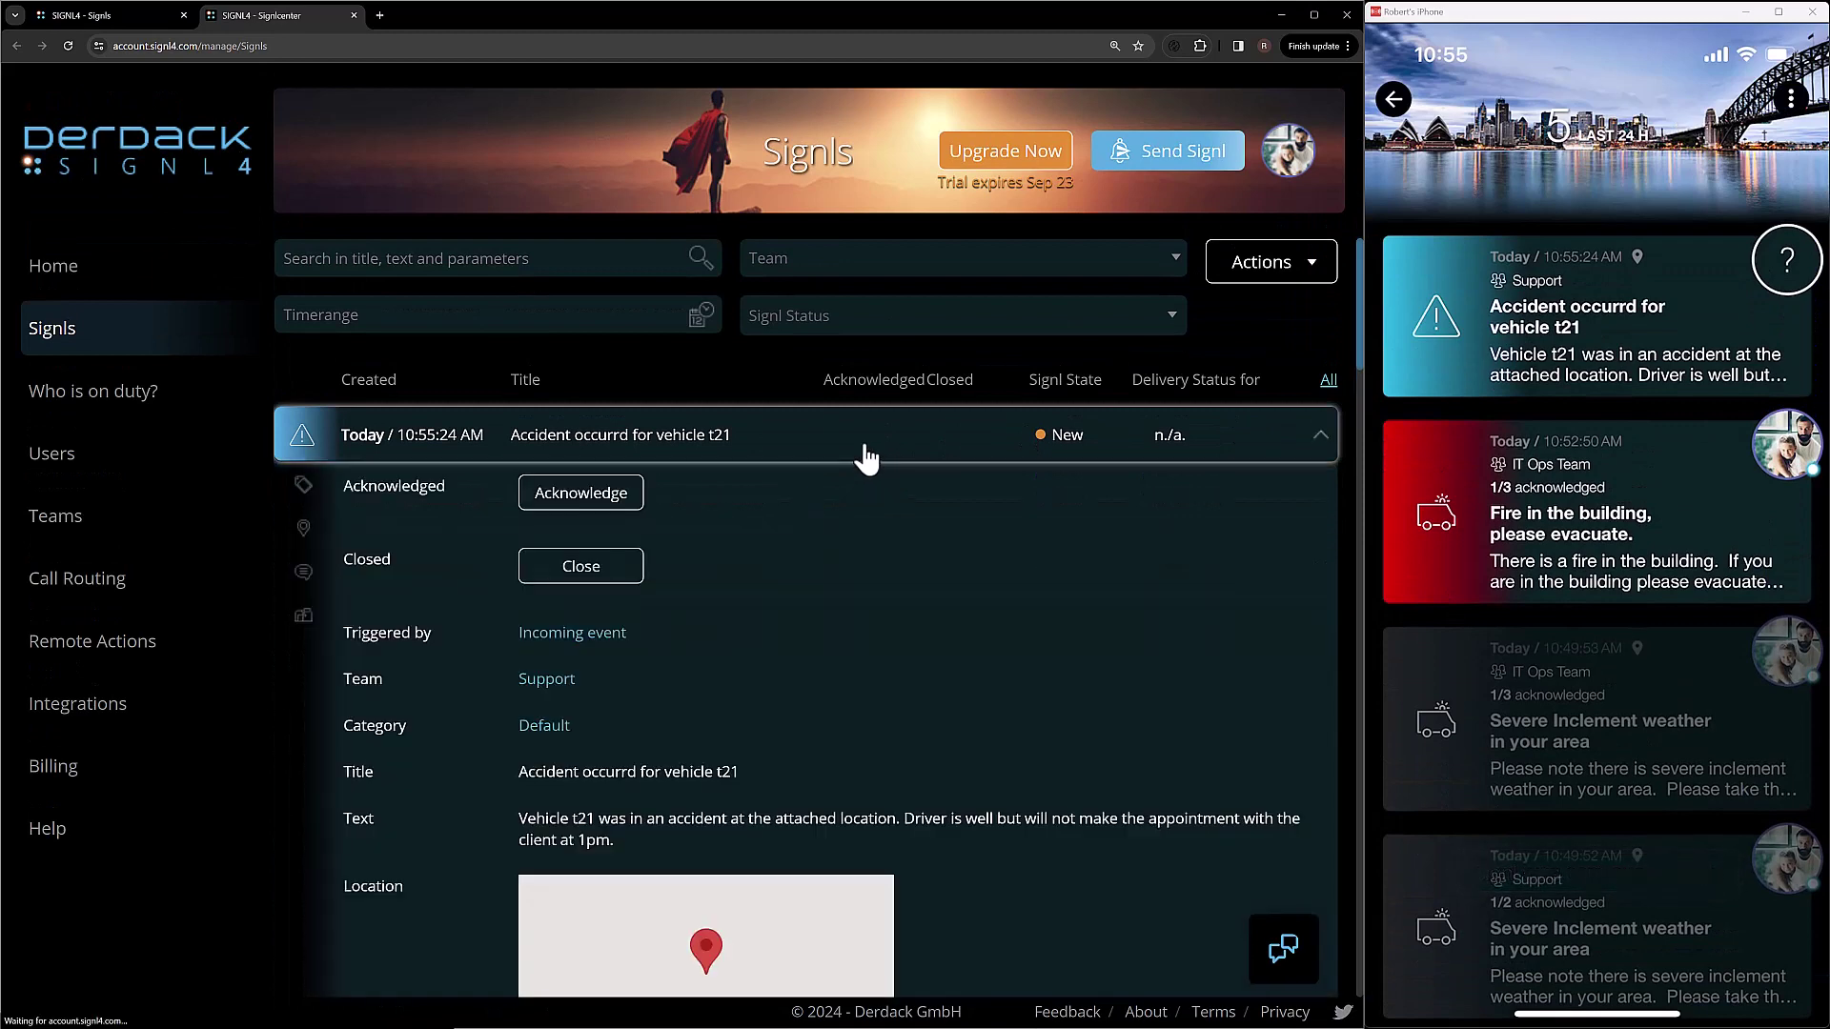
scroll(859, 678, "down", 5)
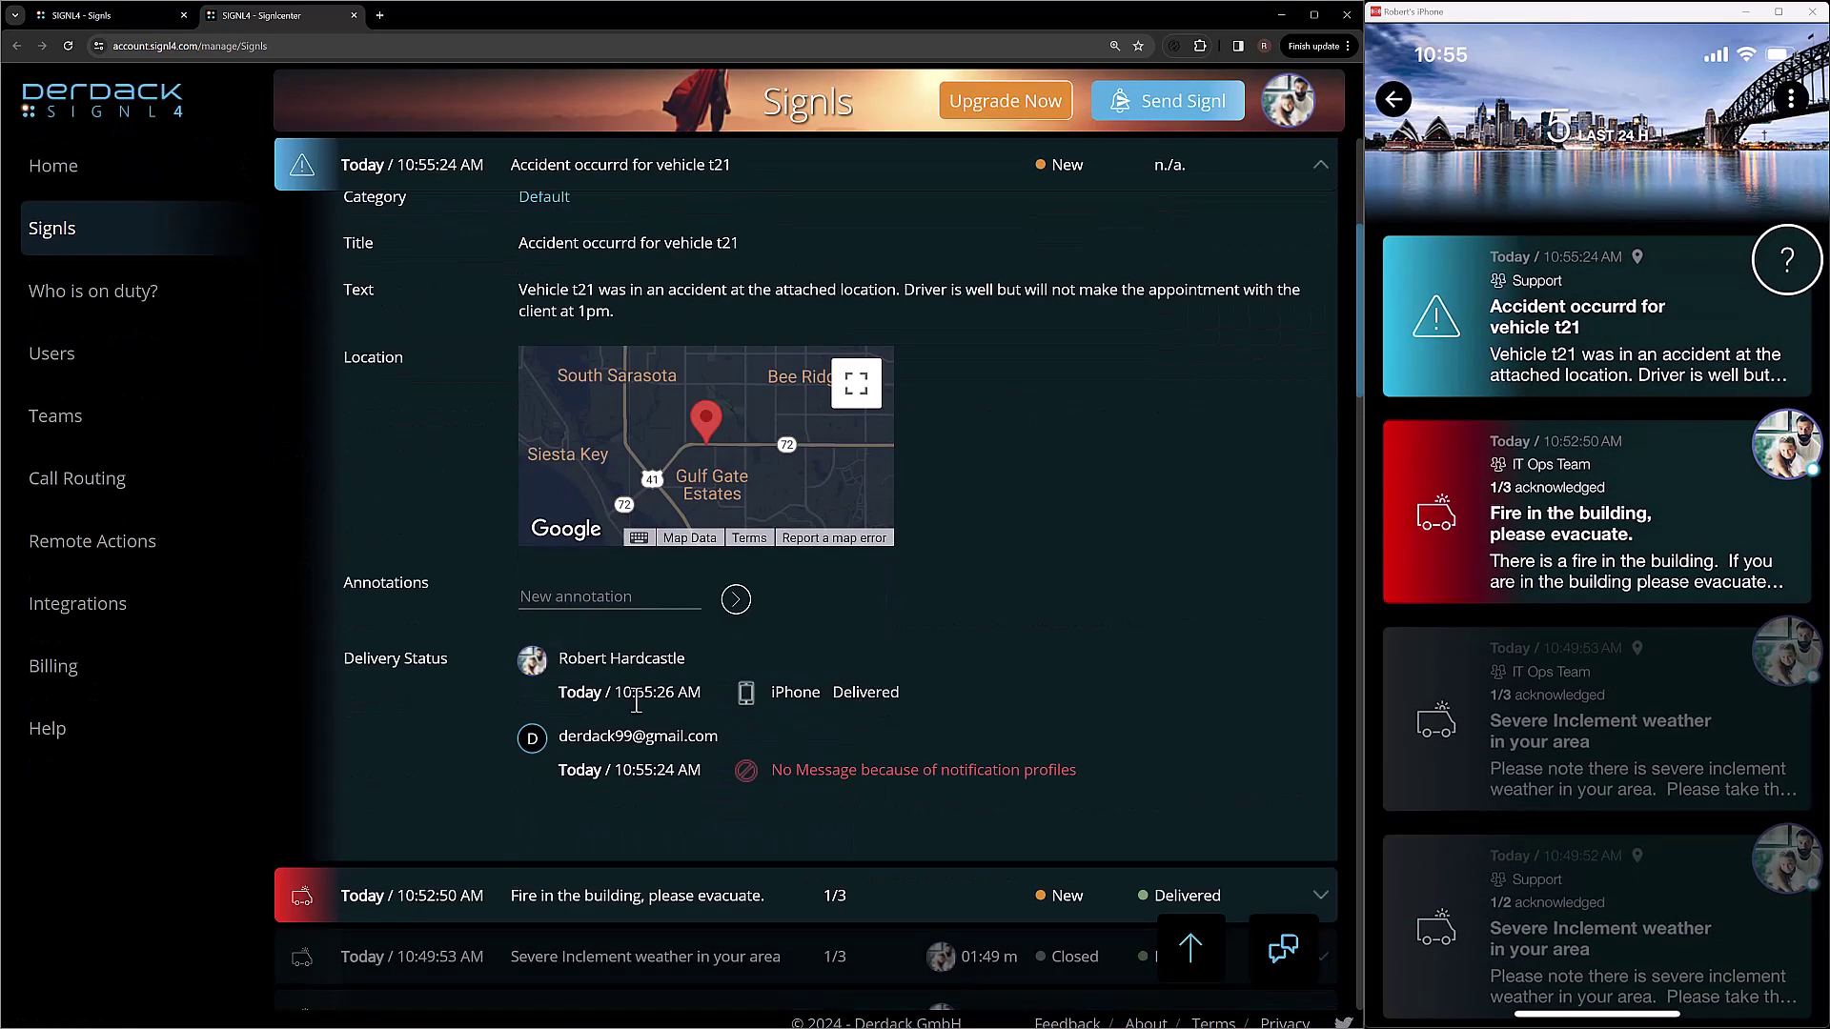
scroll(768, 799, "up", 4)
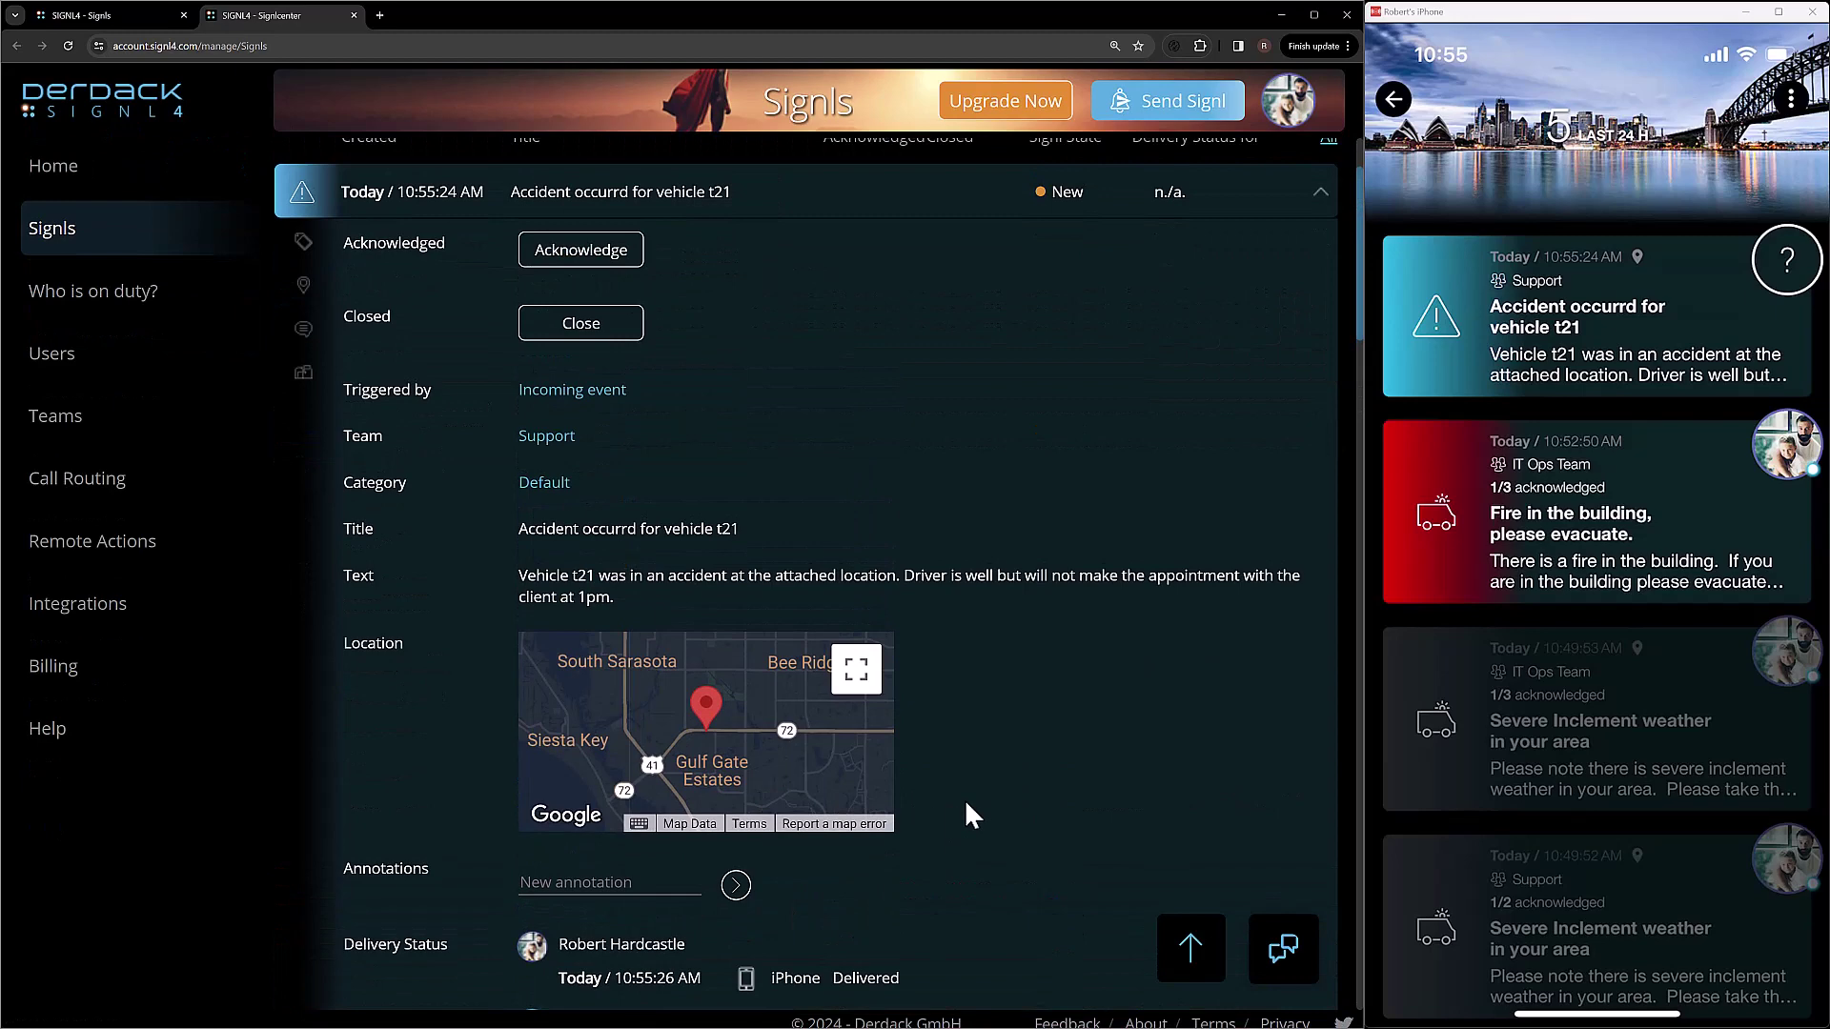
scroll(965, 806, "down", 4)
scroll(885, 768, "up", 4)
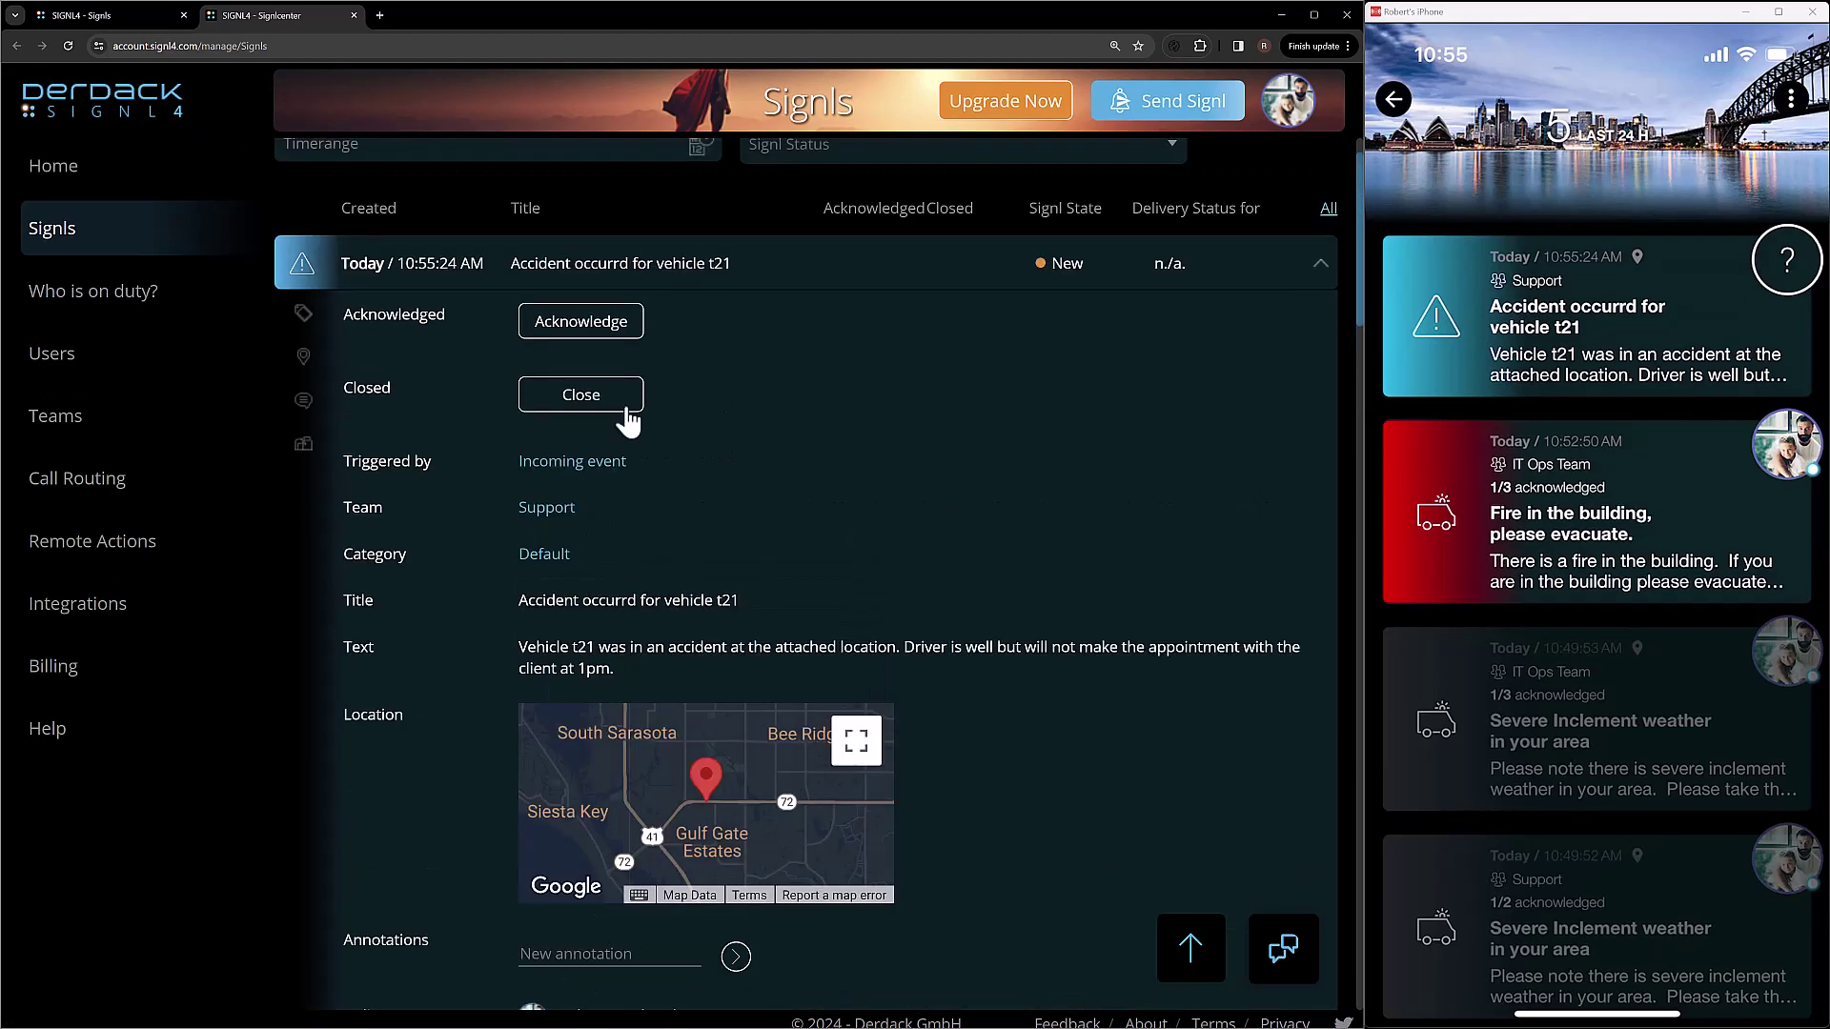
- Acknowledge the vehicle t21 accident Signl, then close it
scroll(821, 661, "down", 1)
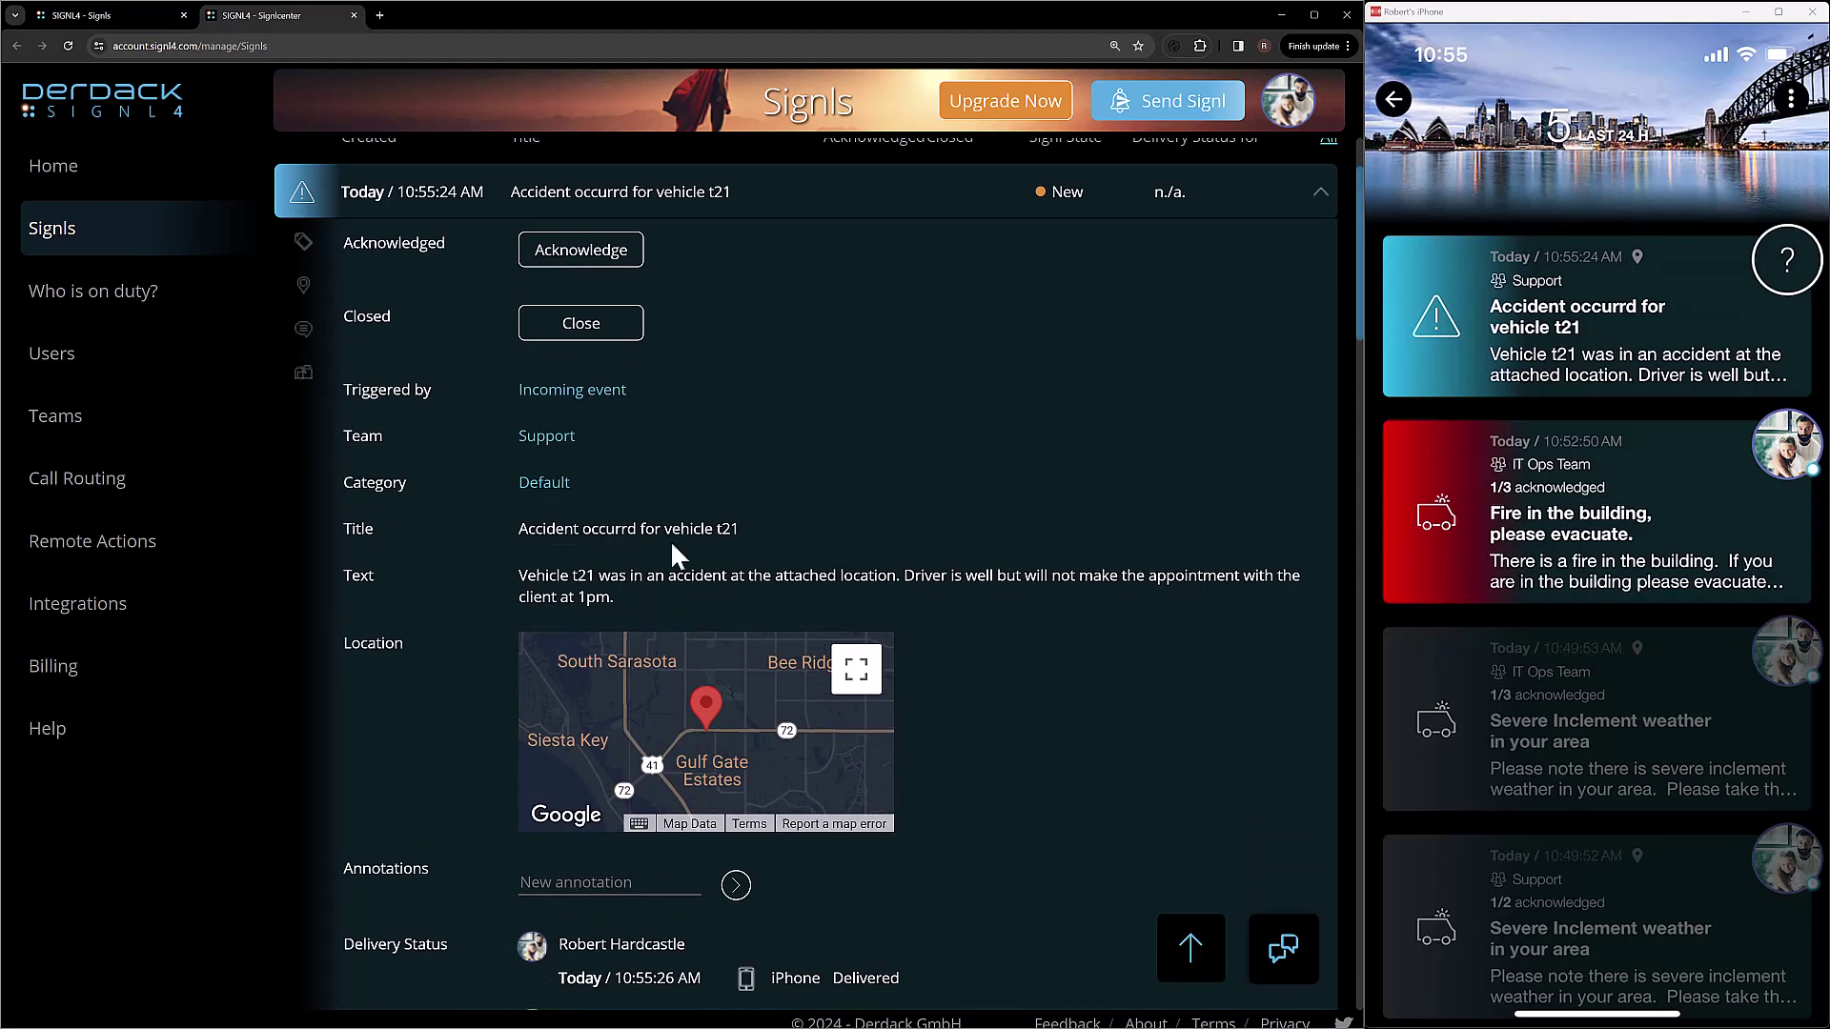
left_click(570, 254)
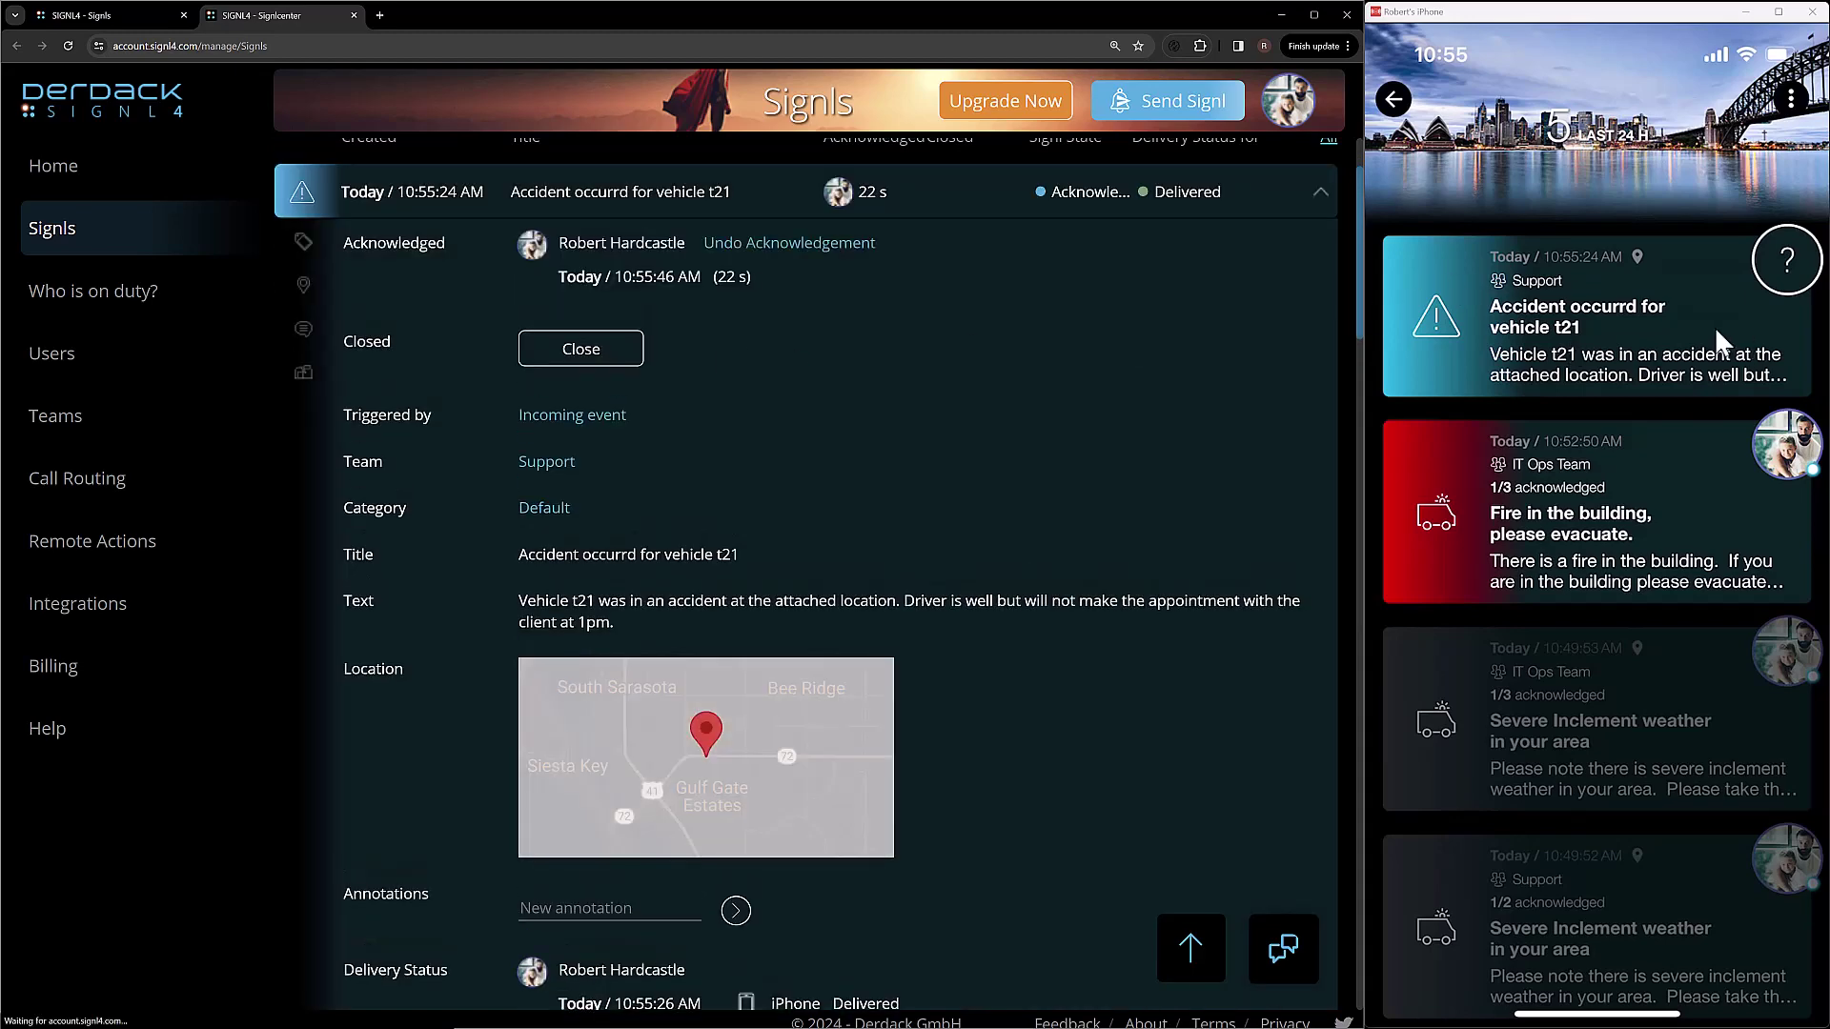
left_click(589, 360)
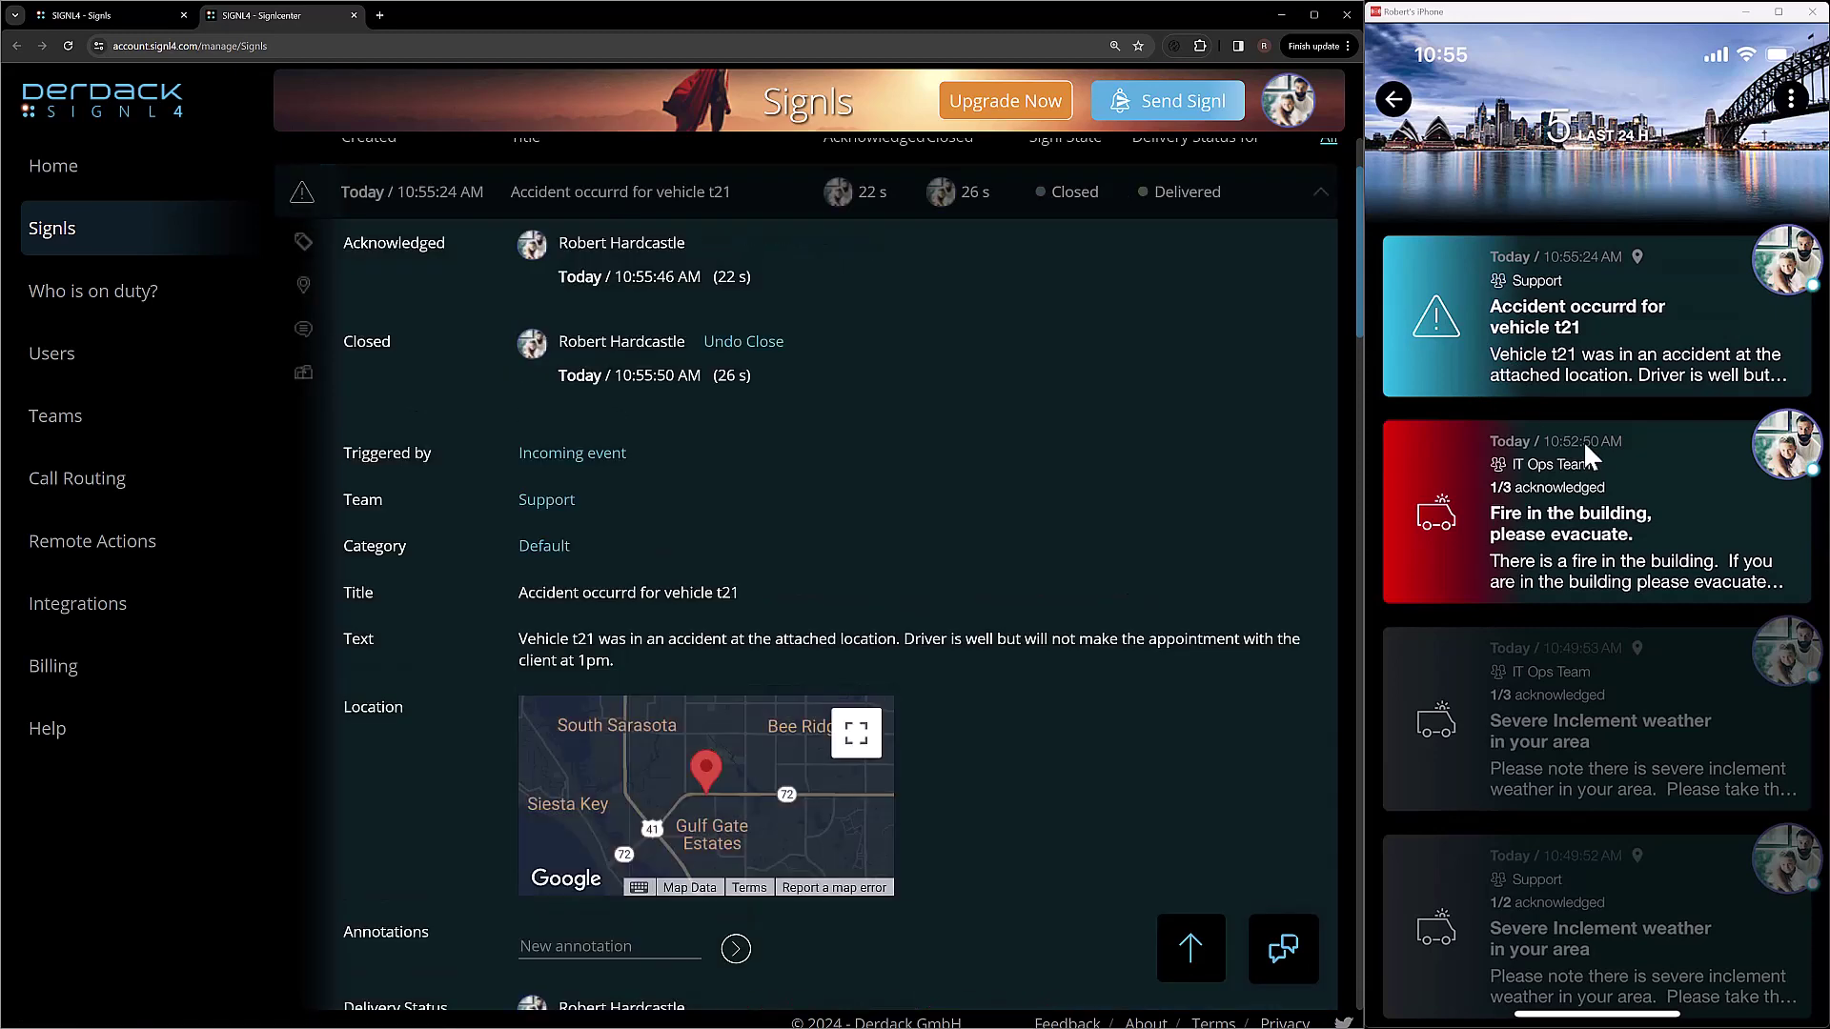